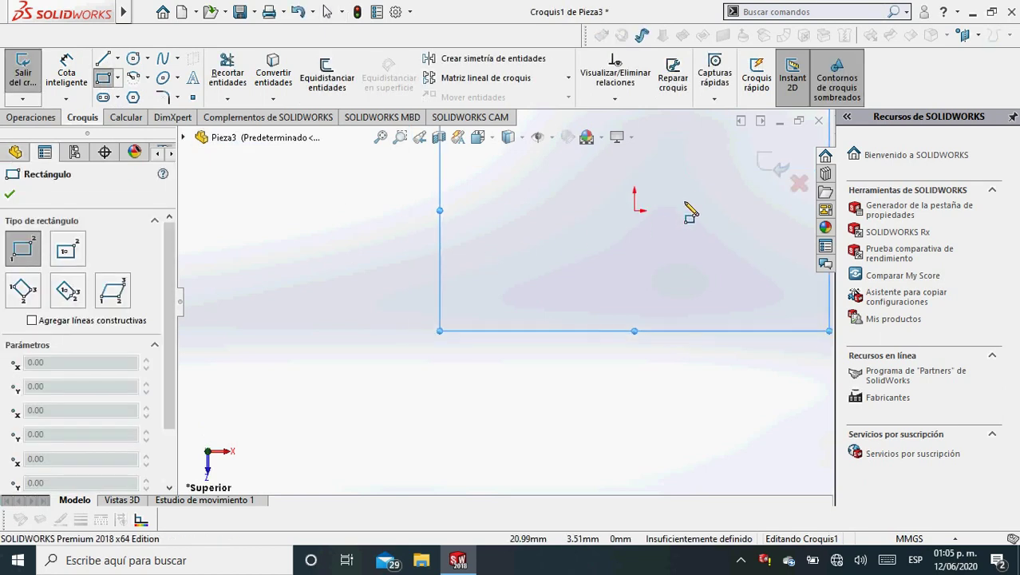
# - Sketch a corner rectangle about 107 mm wide around the origin on the Planta plane
pyautogui.scroll(-3, 588, 217)
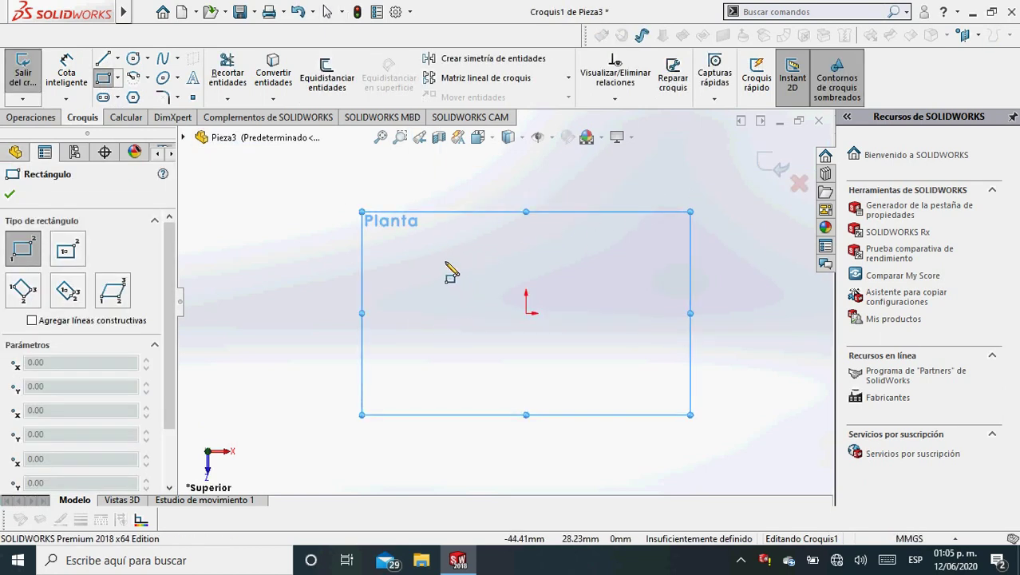
pyautogui.moveTo(445, 257)
pyautogui.mouseDown()
pyautogui.moveTo(488, 363)
pyautogui.moveTo(651, 364)
pyautogui.moveTo(641, 365)
pyautogui.mouseUp()
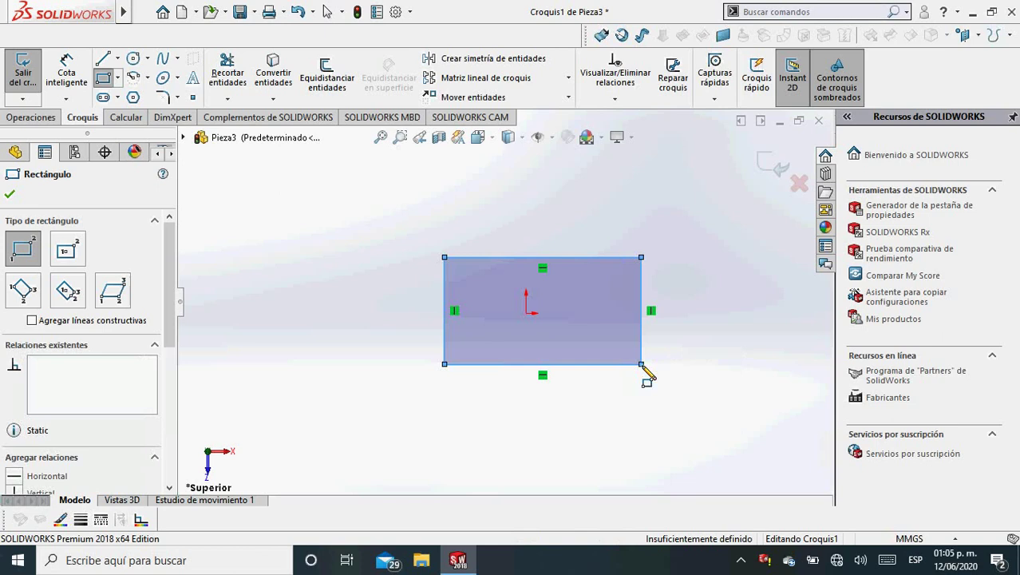
pyautogui.press('Escape')
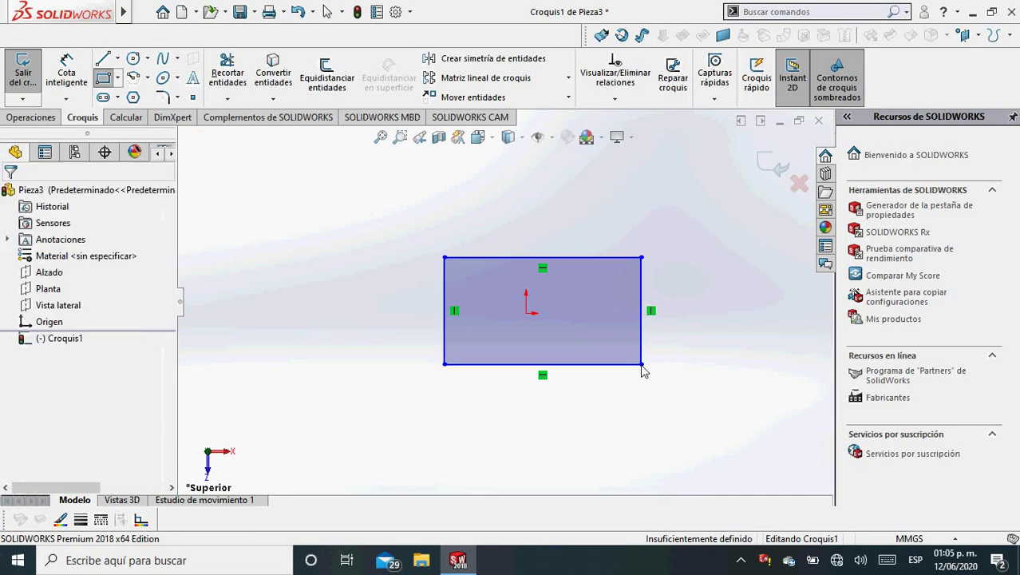
# - Dimension the rectangle to 30 mm wide and 20 mm high
pyautogui.click(69, 71)
pyautogui.click(533, 258)
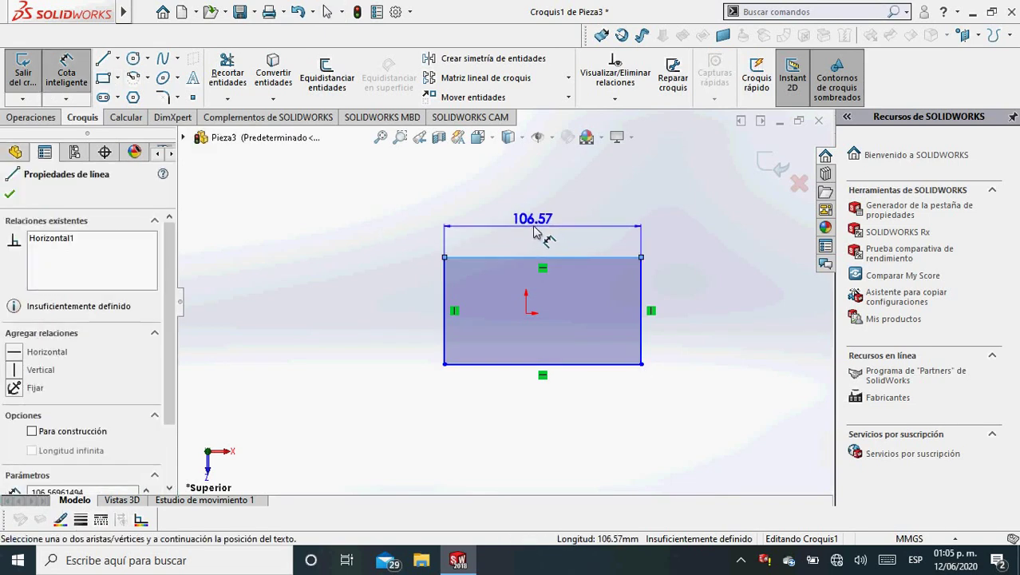
pyautogui.click(543, 233)
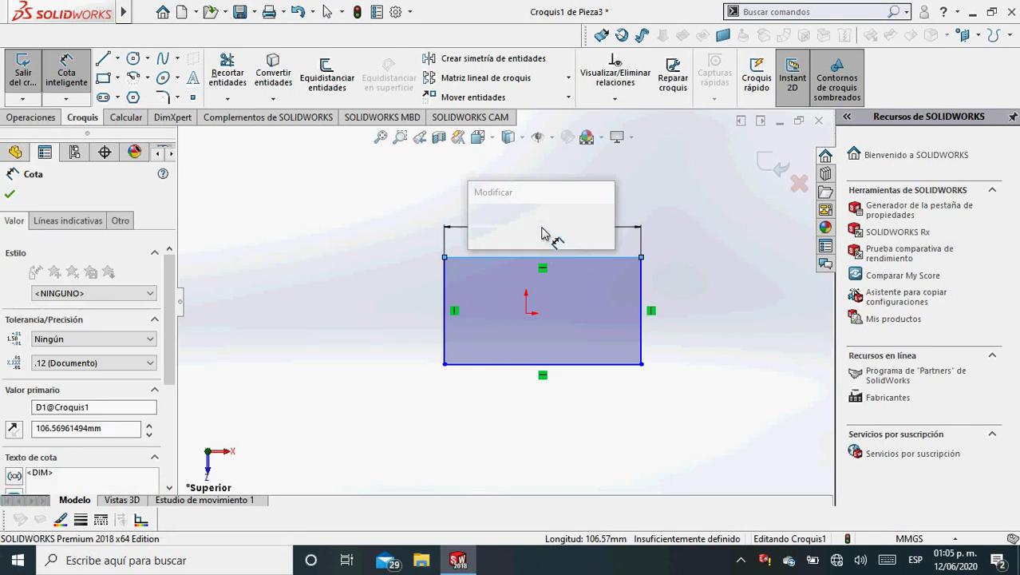
pyautogui.write('30')
pyautogui.press('Return')
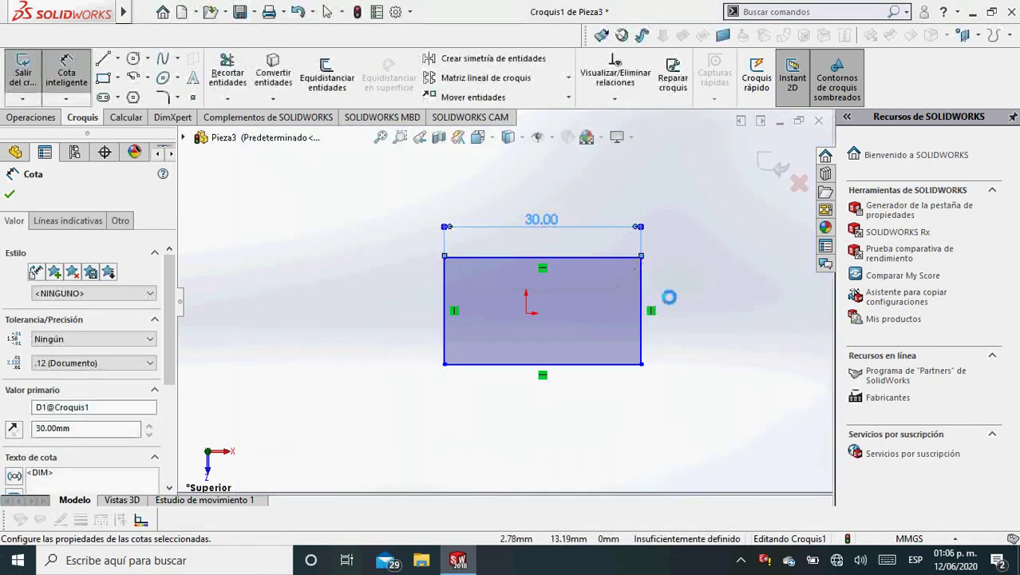
pyautogui.click(642, 303)
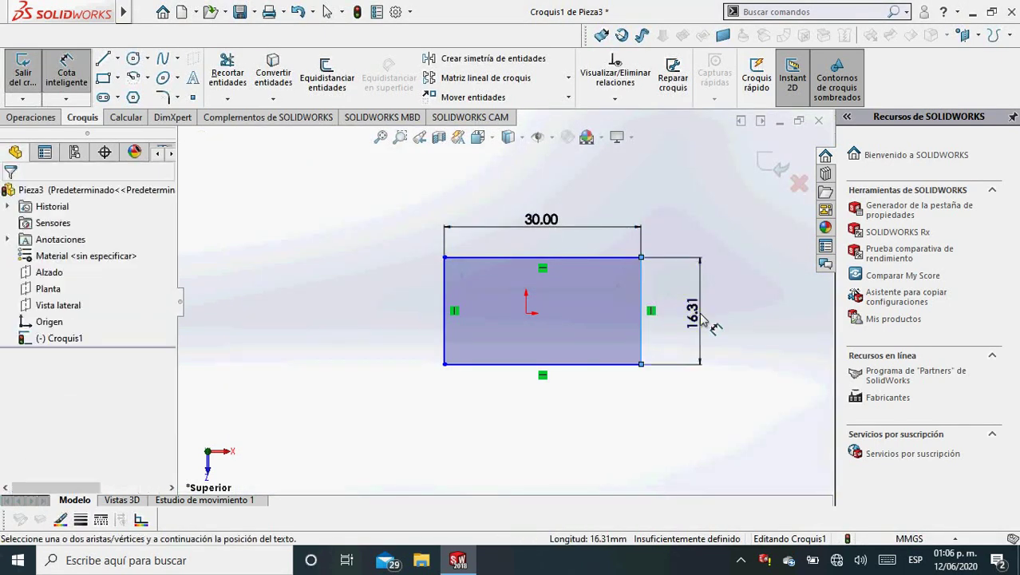
pyautogui.click(701, 318)
pyautogui.write('20')
pyautogui.press('Return')
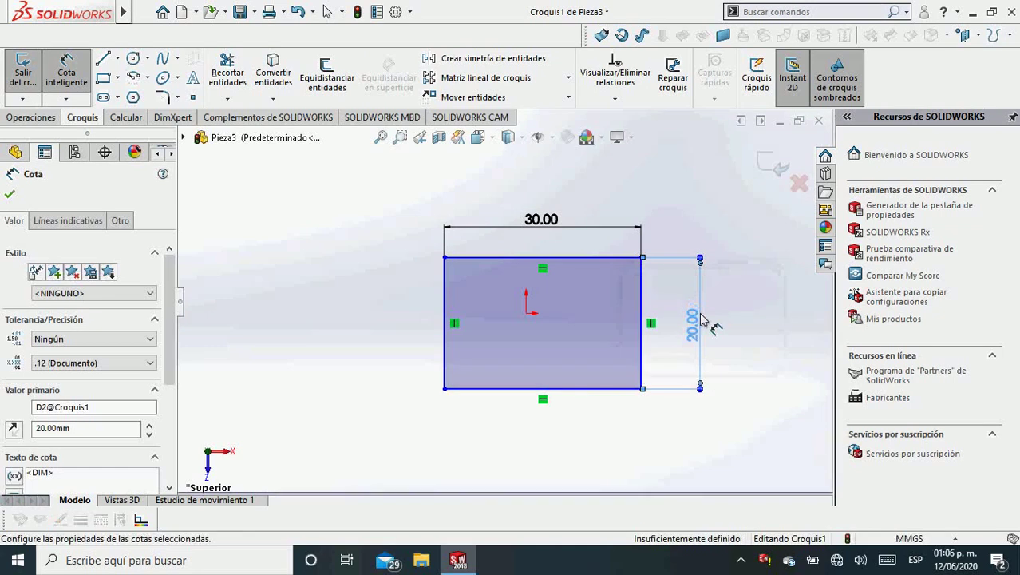
pyautogui.press('Escape')
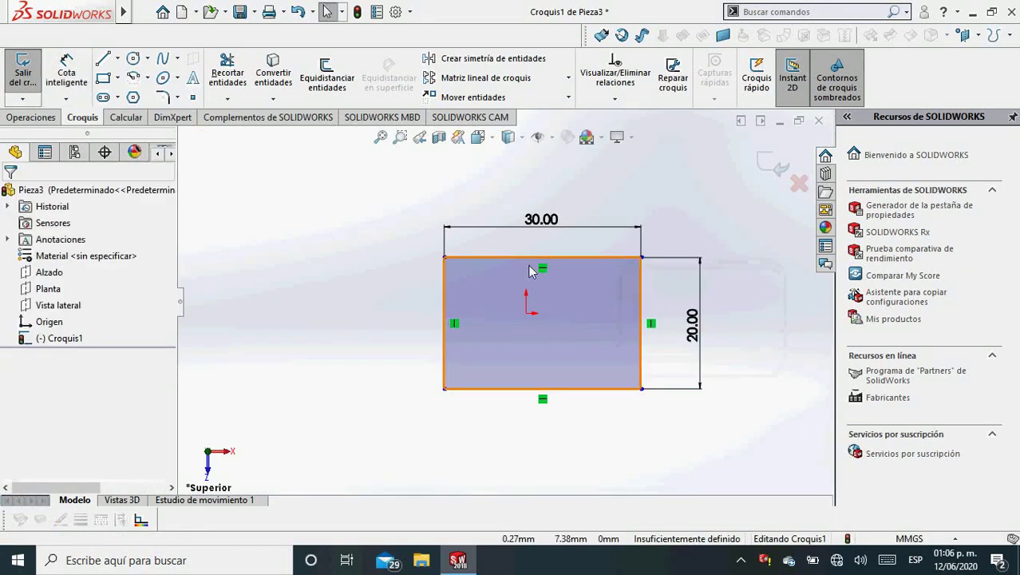
# - Centre the rectangle on the origin by aligning its top-edge midpoint vertically and its right-edge midpoint horizontally with the origin
pyautogui.click(547, 265)
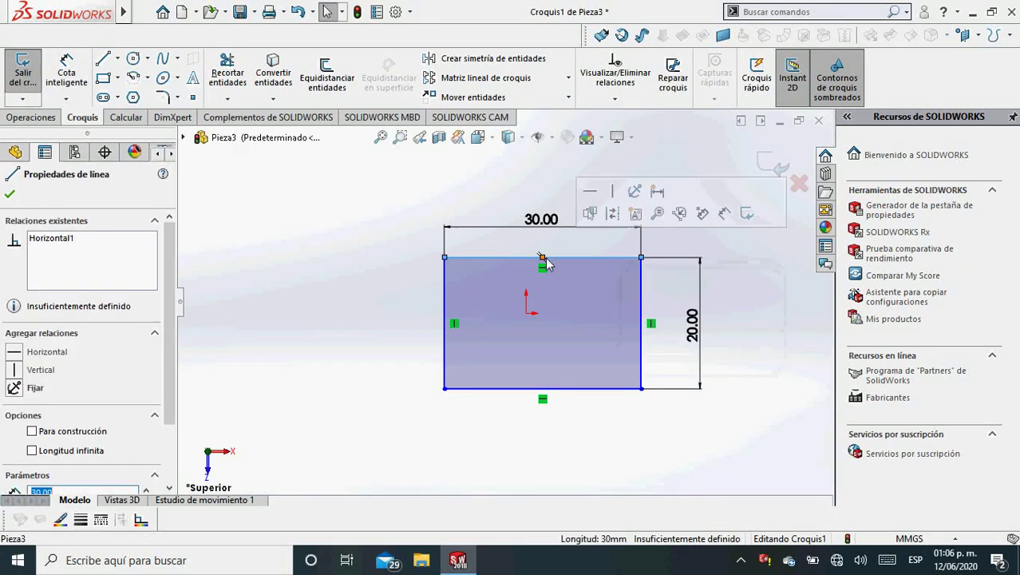
pyautogui.keyDown('ctrl'); pyautogui.click(527, 314); pyautogui.keyUp('ctrl')
pyautogui.click(594, 246)
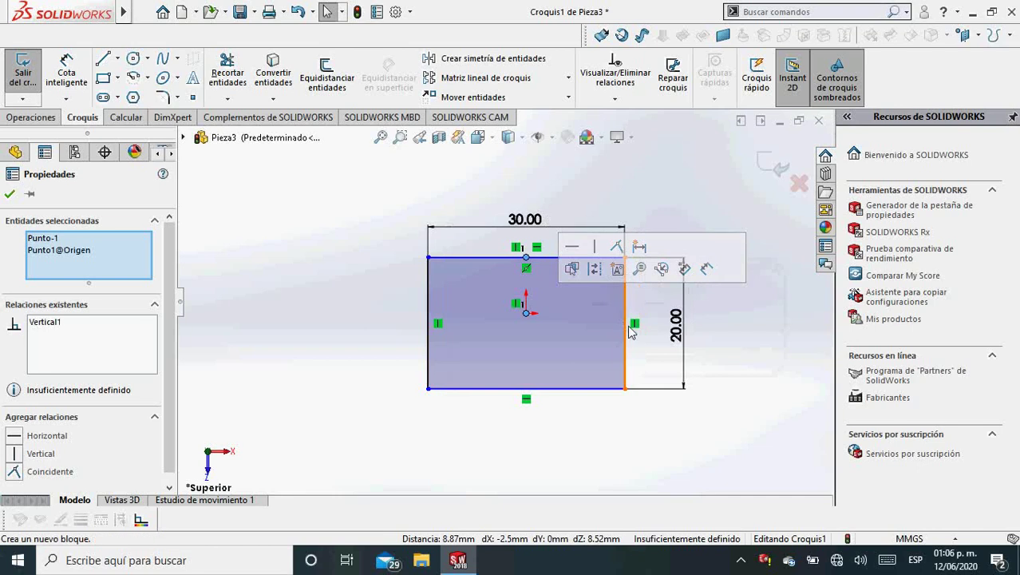
pyautogui.click(626, 321)
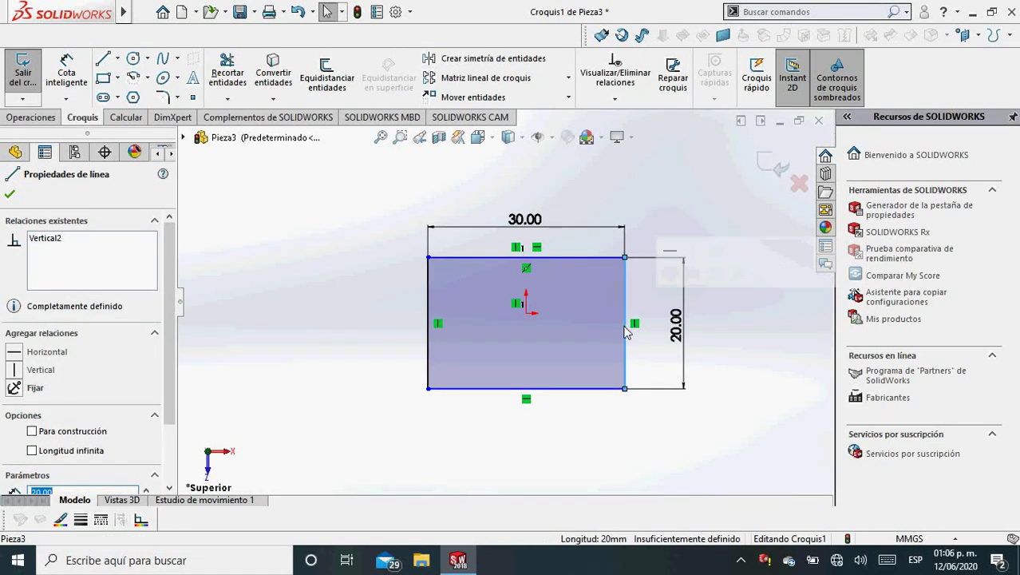
pyautogui.click(625, 324)
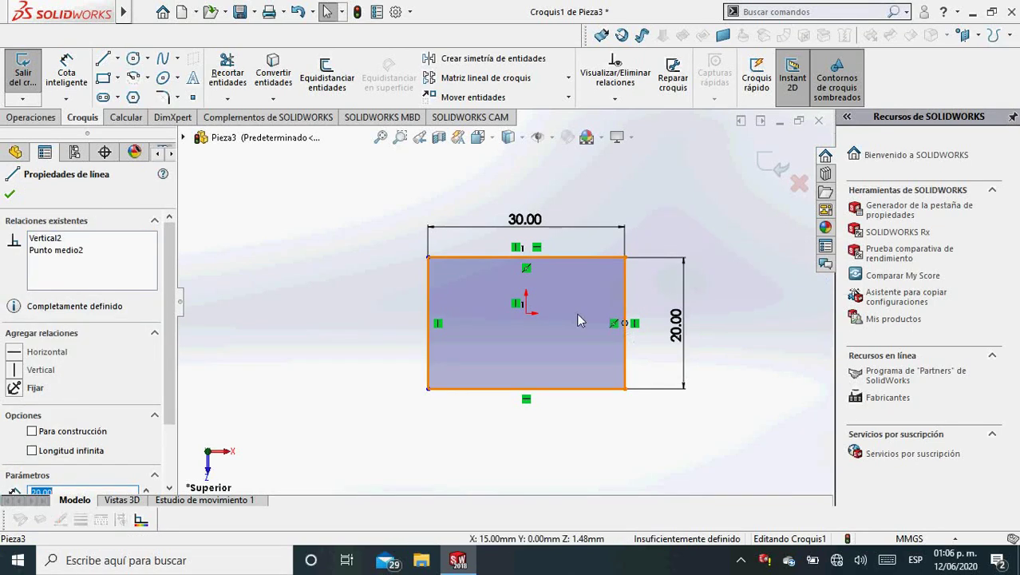
pyautogui.keyDown('ctrl'); pyautogui.click(527, 313); pyautogui.keyUp('ctrl')
pyautogui.click(570, 246)
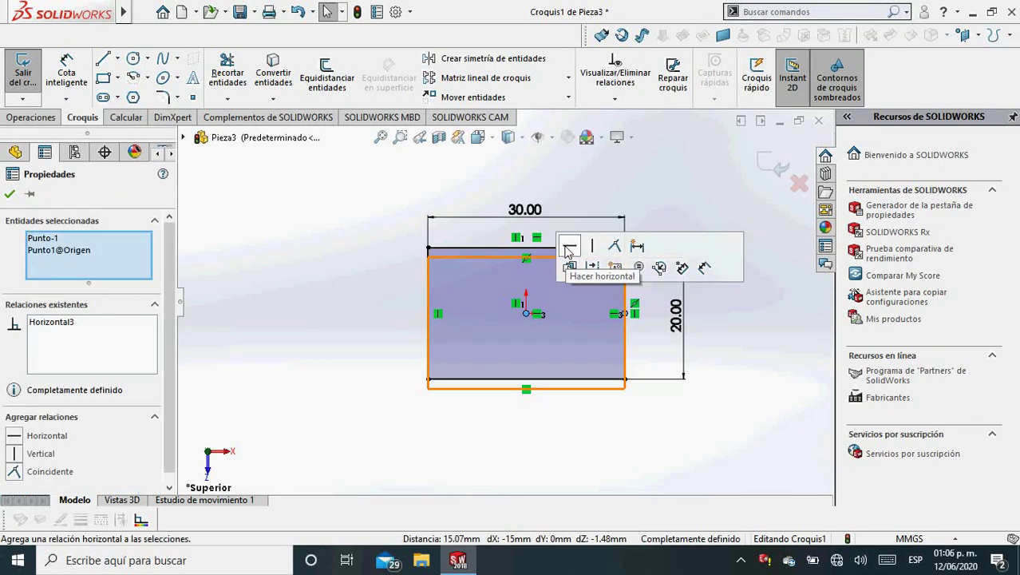
pyautogui.click(721, 220)
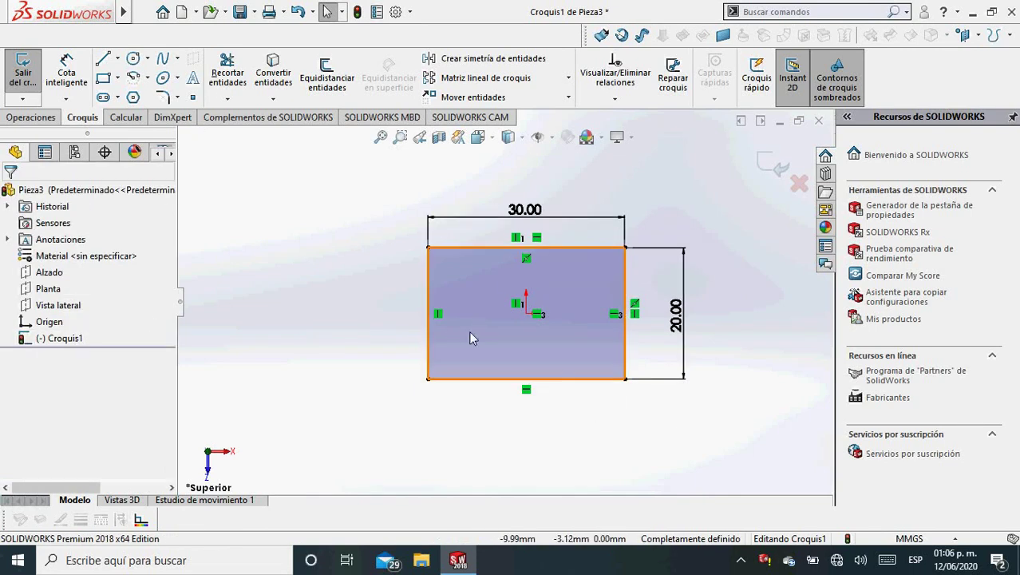
# - Extrude the rectangle 5 mm with the Plano medio (mid-plane) end condition
pyautogui.click(33, 118)
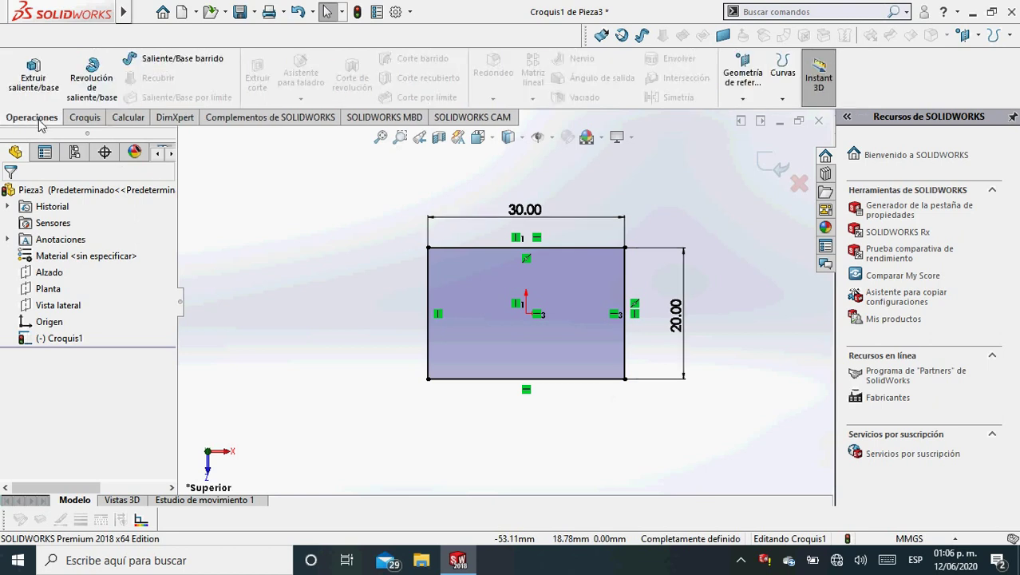
pyautogui.click(34, 85)
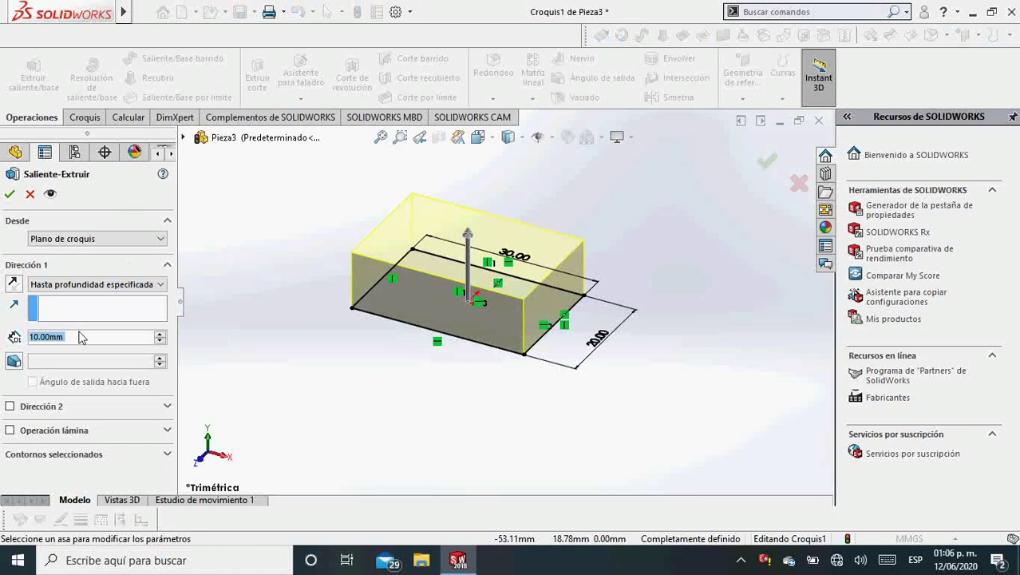
pyautogui.write('5')
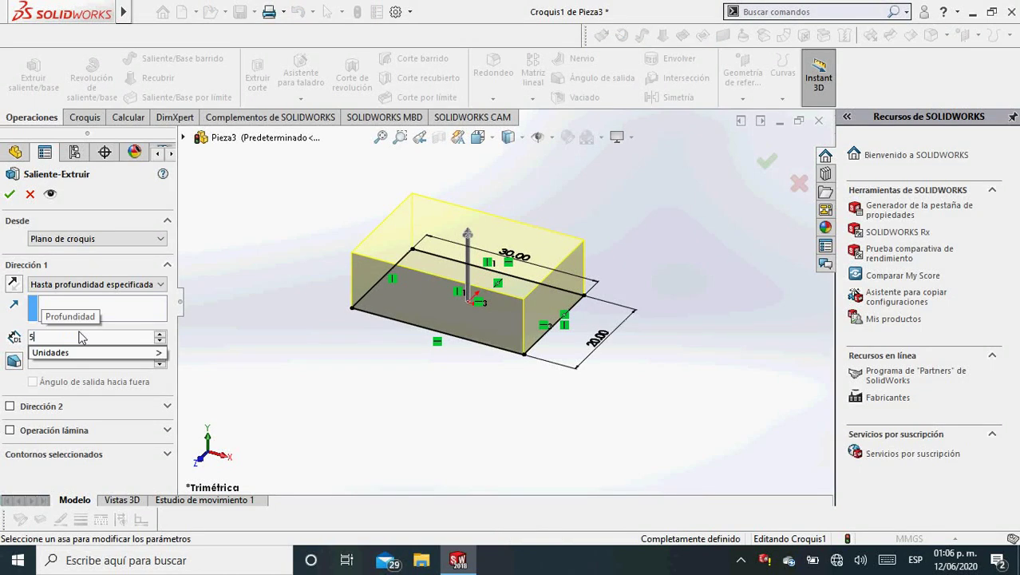
pyautogui.press('Return')
pyautogui.click(112, 285)
pyautogui.click(72, 341)
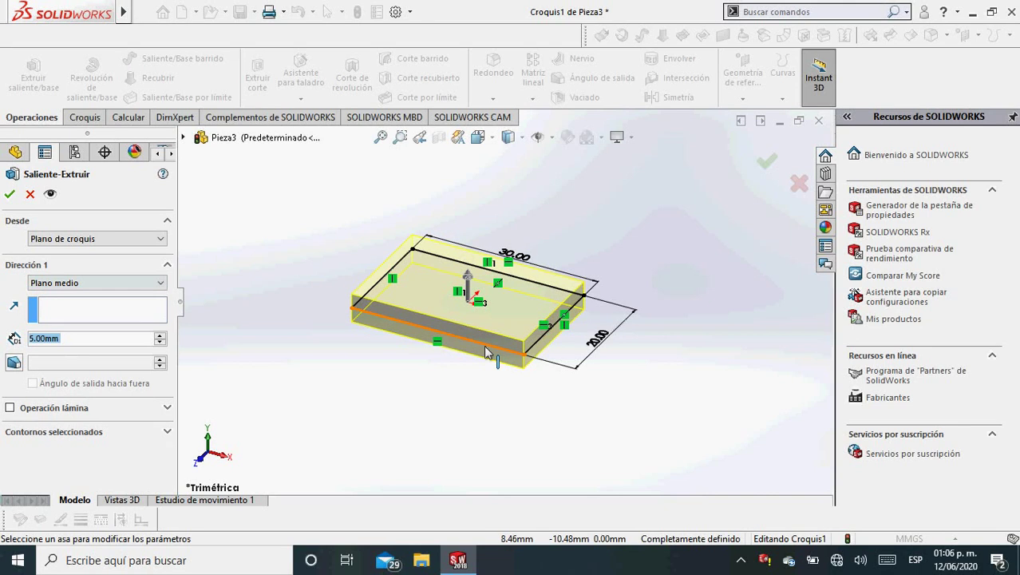
pyautogui.click(765, 167)
# - Start a sketch on the block's large upper face and draw a corner rectangle about 20 by 13 mm inside it
pyautogui.moveTo(347, 322); pyautogui.dragTo(355, 371, button='middle')
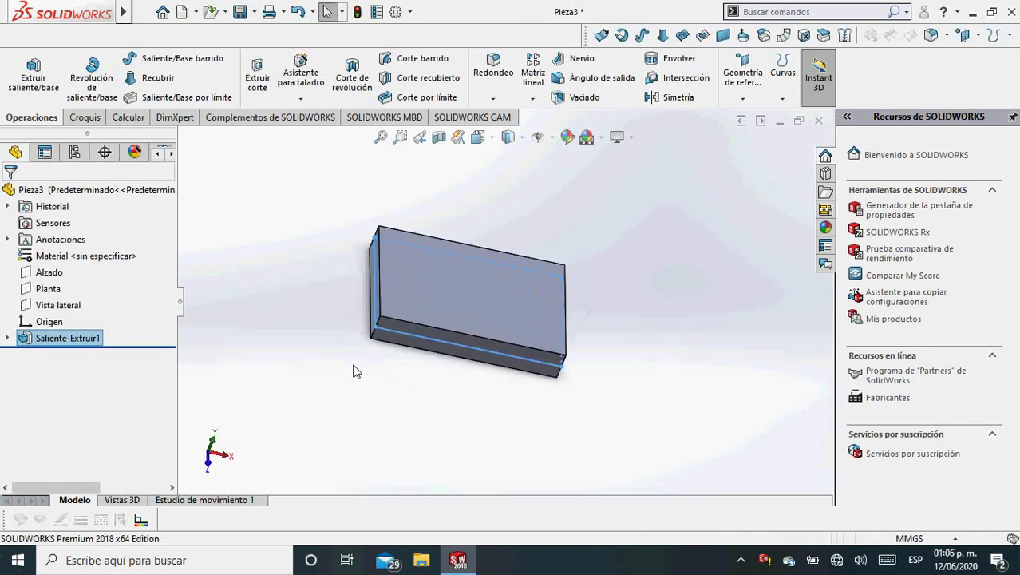
pyautogui.click(449, 302)
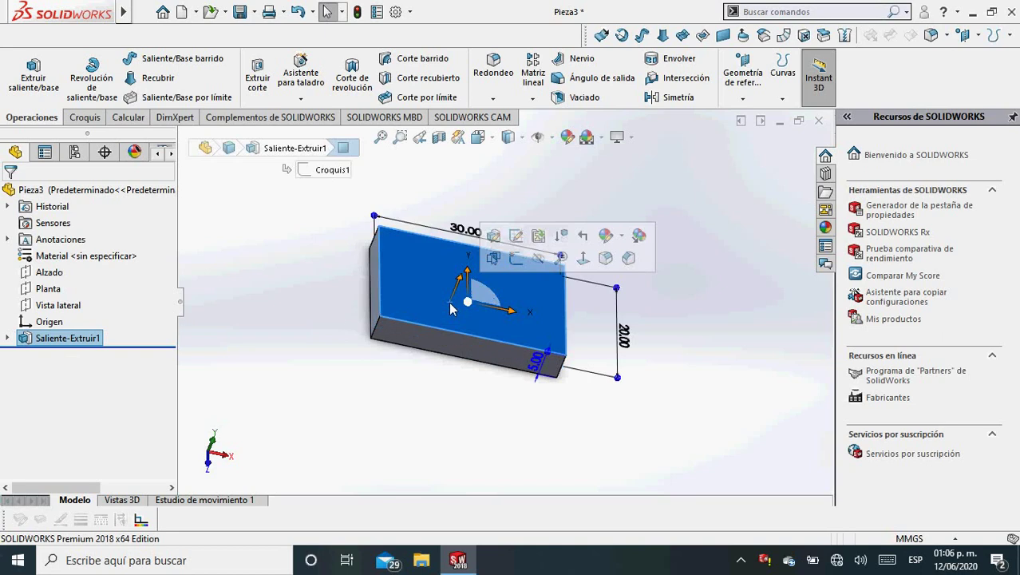
pyautogui.click(518, 239)
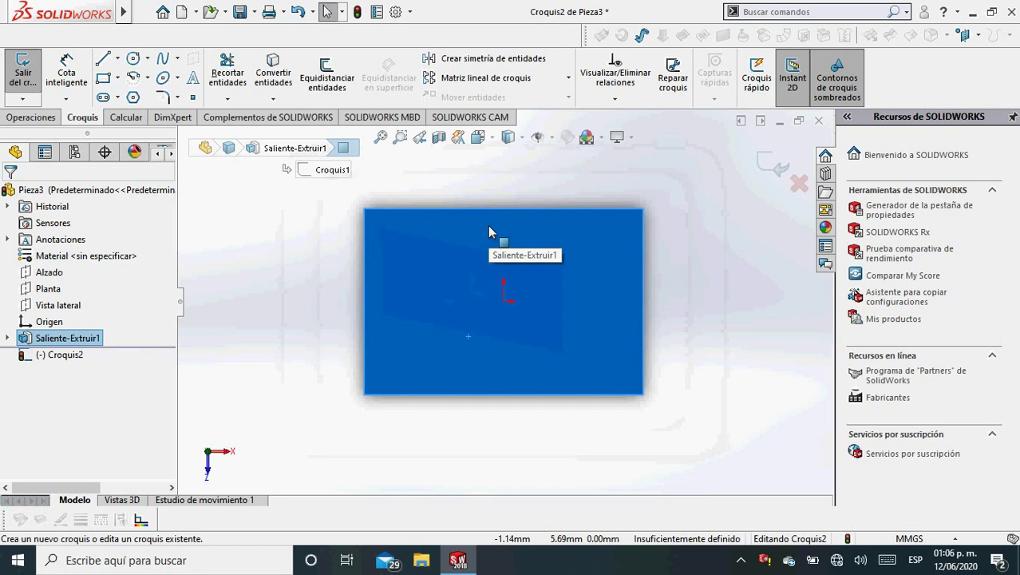
pyautogui.click(103, 79)
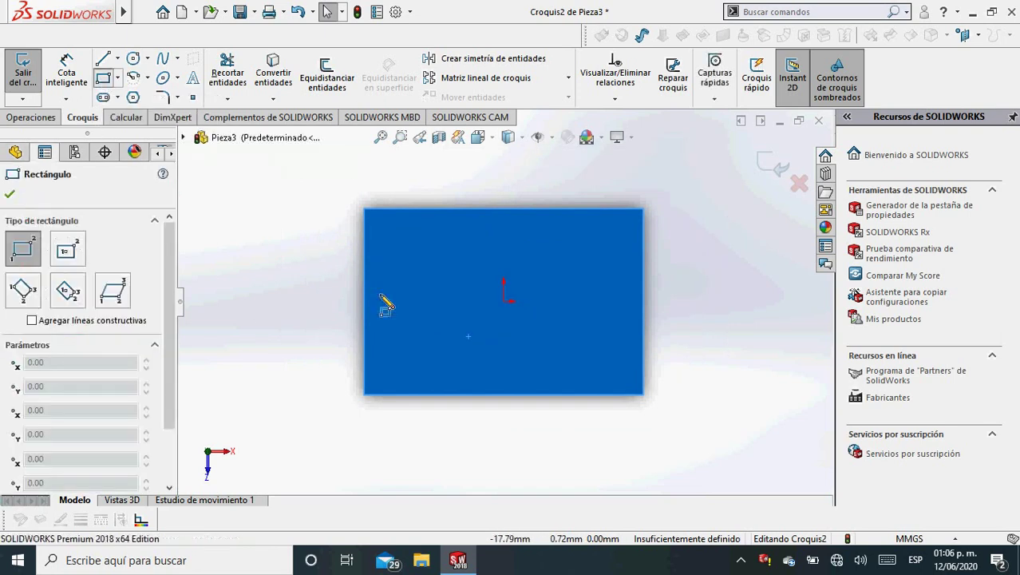
pyautogui.click(420, 241)
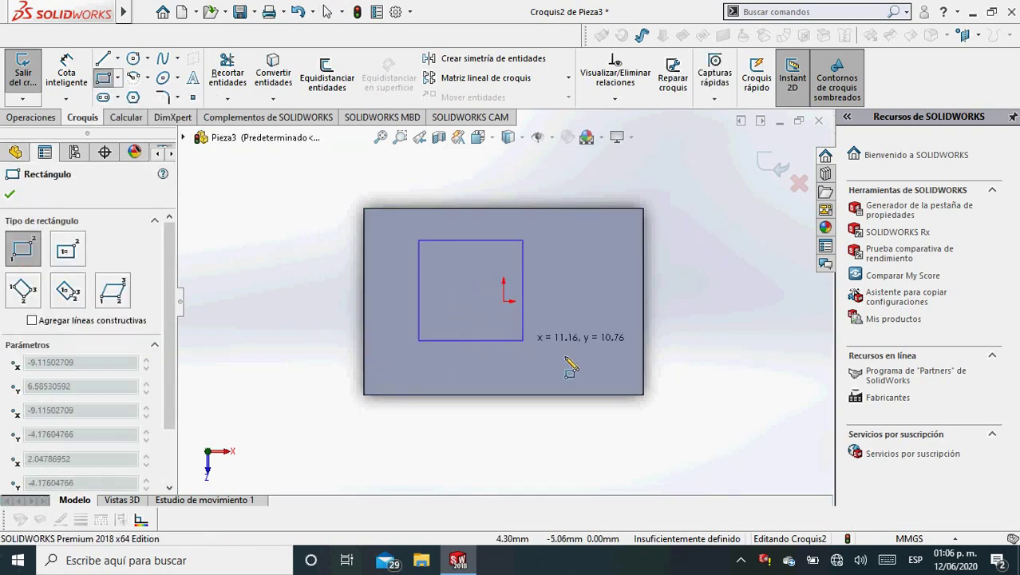
pyautogui.click(608, 363)
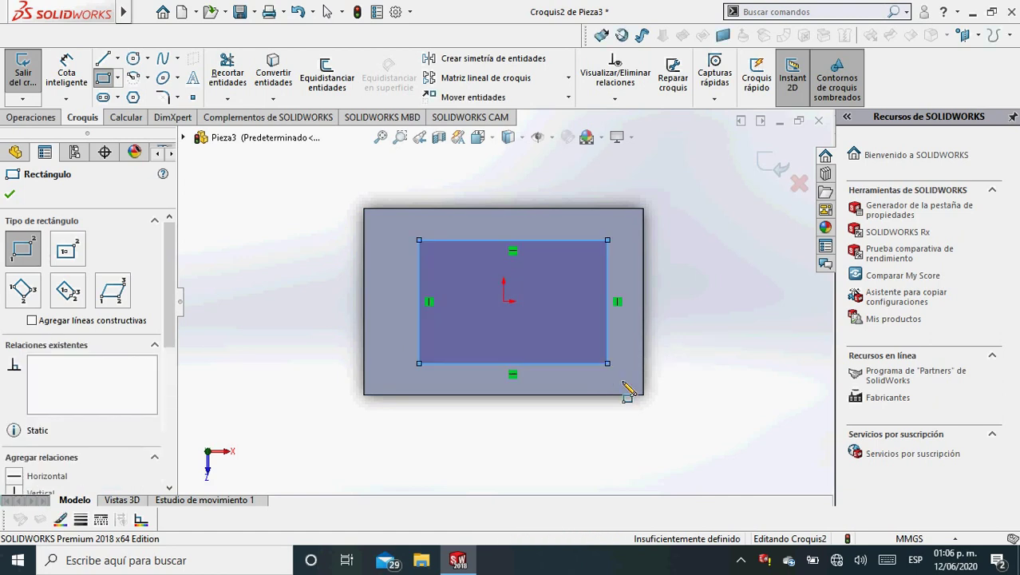
pyautogui.press('Escape')
# - Dimension the inner rectangle to 20 mm wide and 10 mm high
pyautogui.click(68, 75)
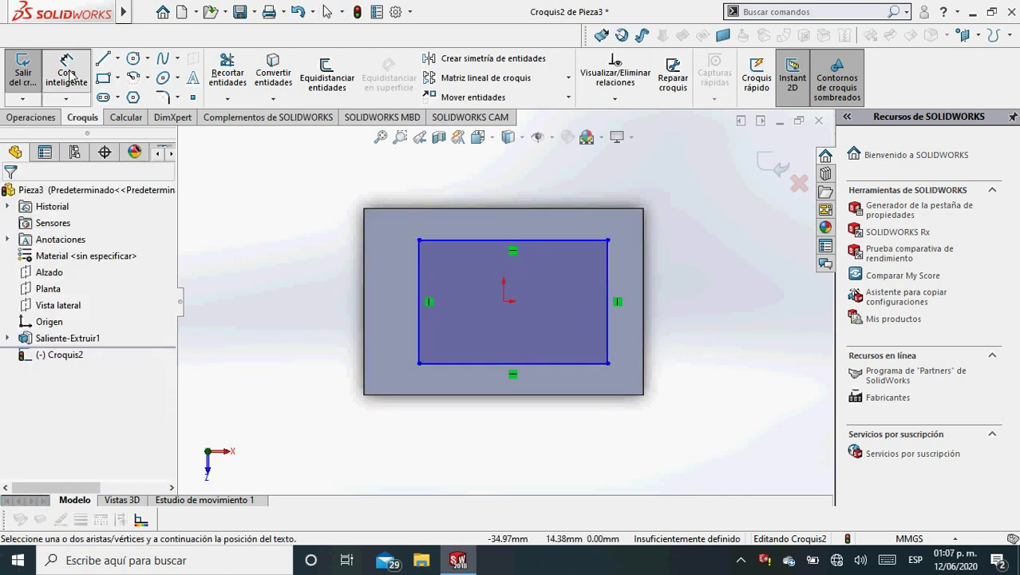
pyautogui.click(484, 241)
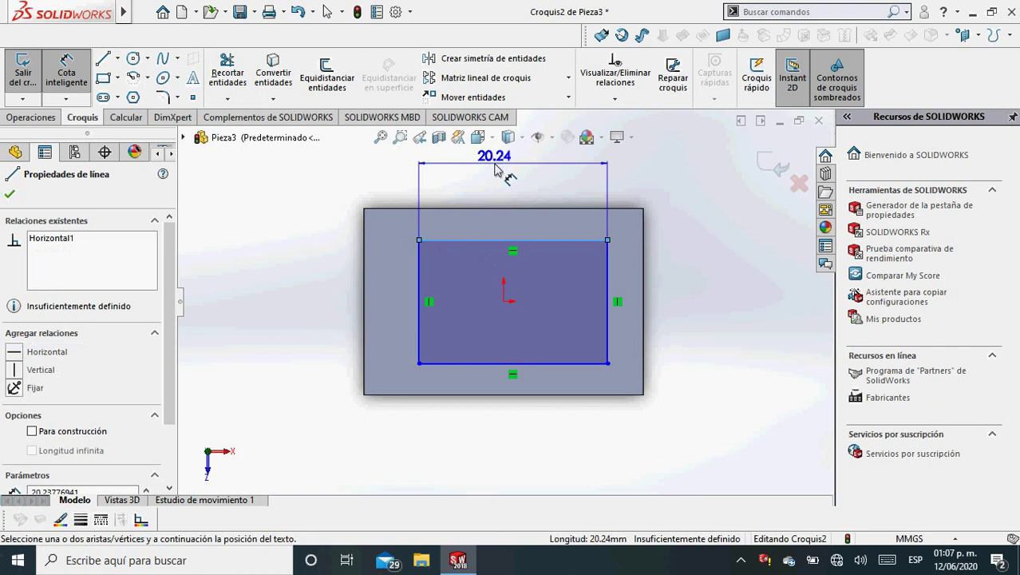
pyautogui.click(513, 177)
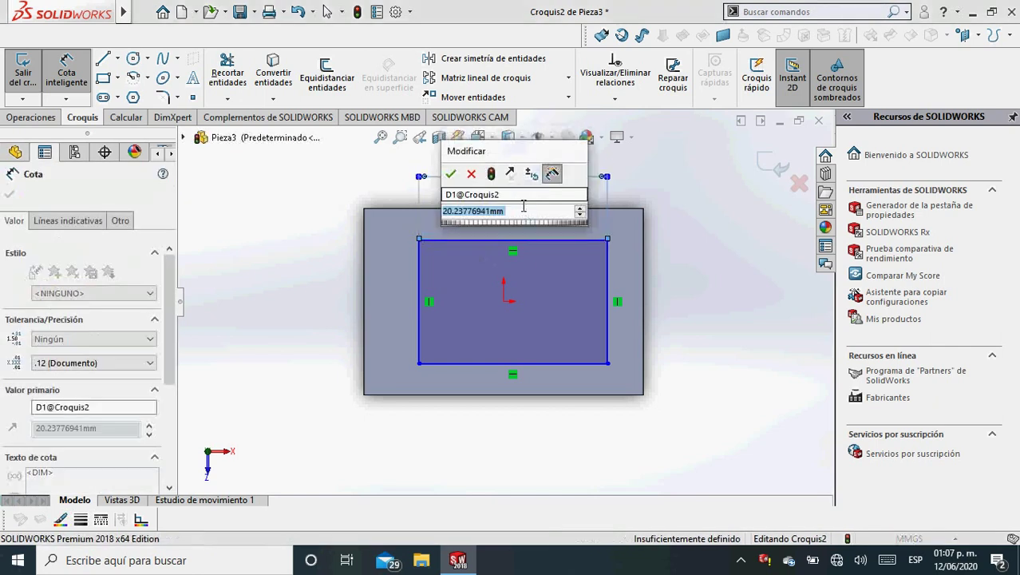
pyautogui.write('20')
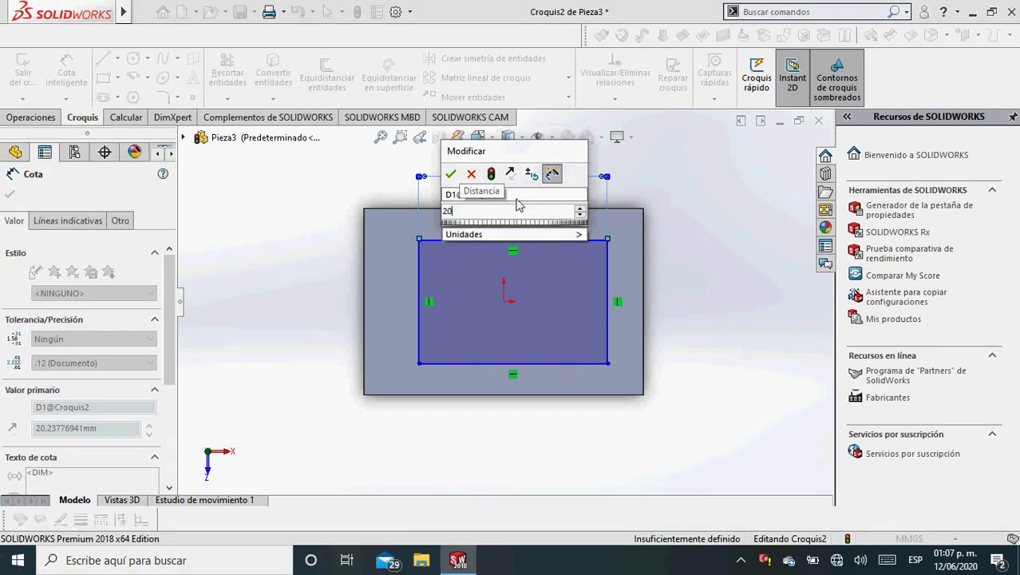
pyautogui.press('Return')
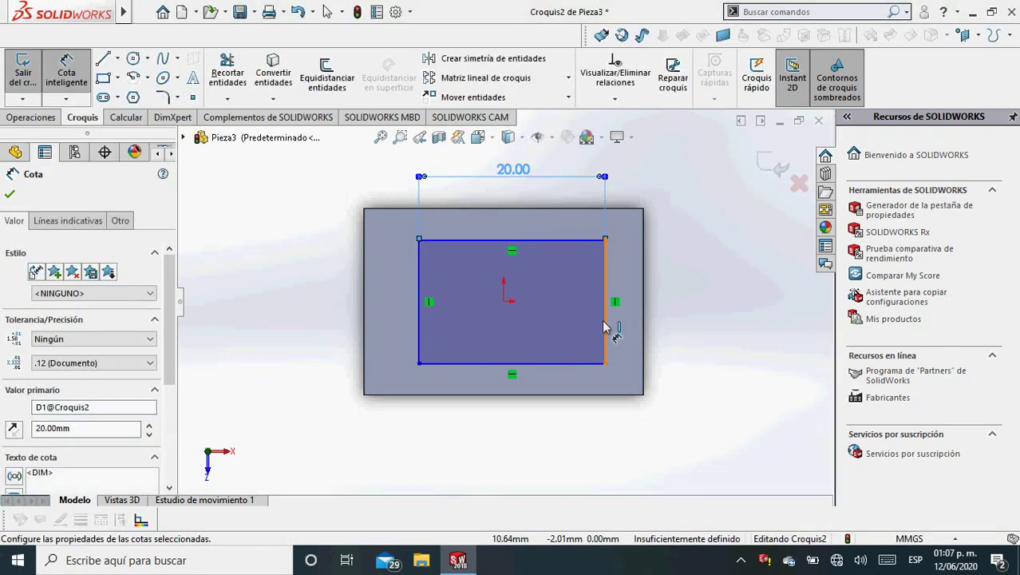
pyautogui.click(607, 326)
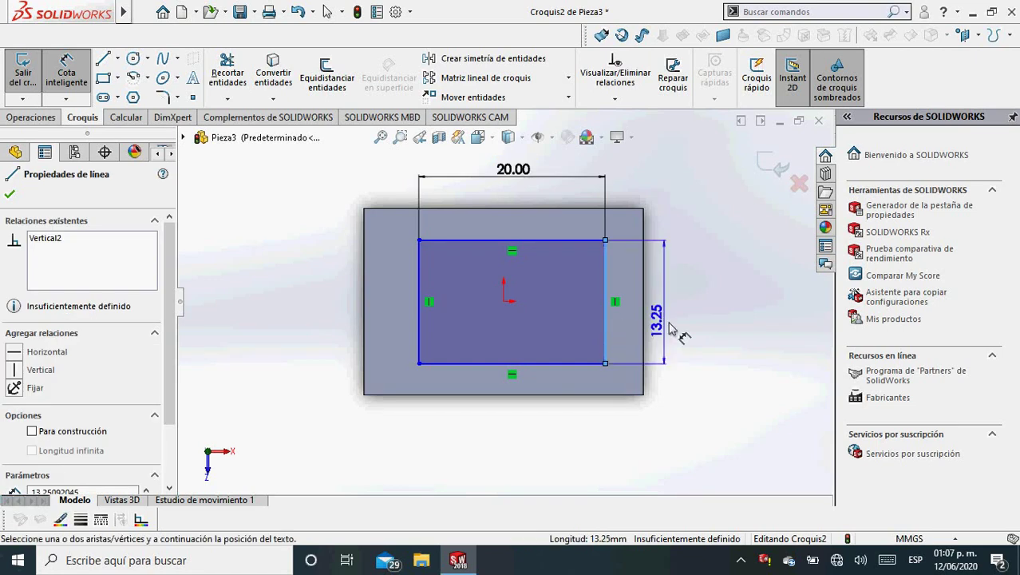
pyautogui.click(719, 308)
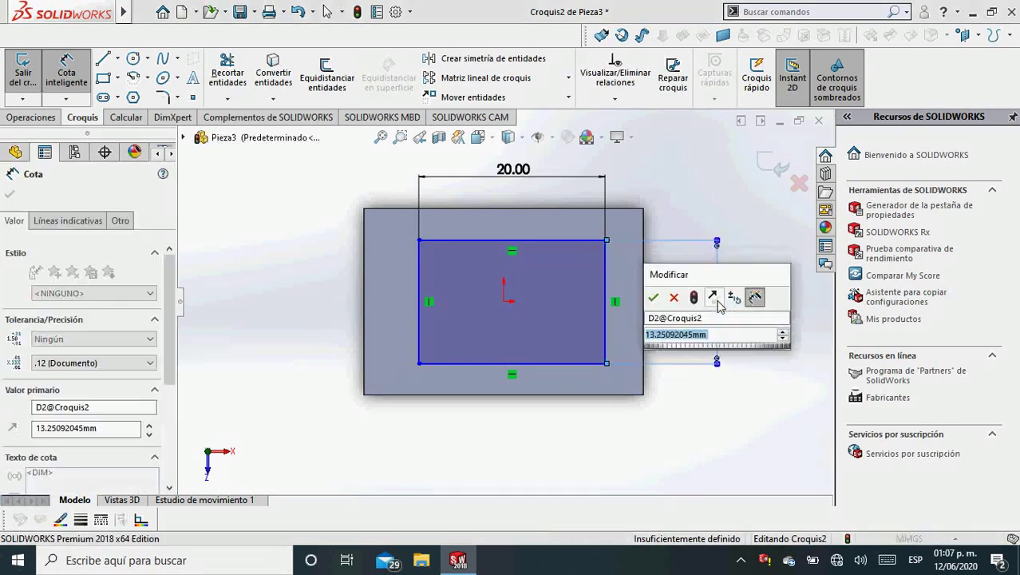
pyautogui.write('10')
pyautogui.press('Return')
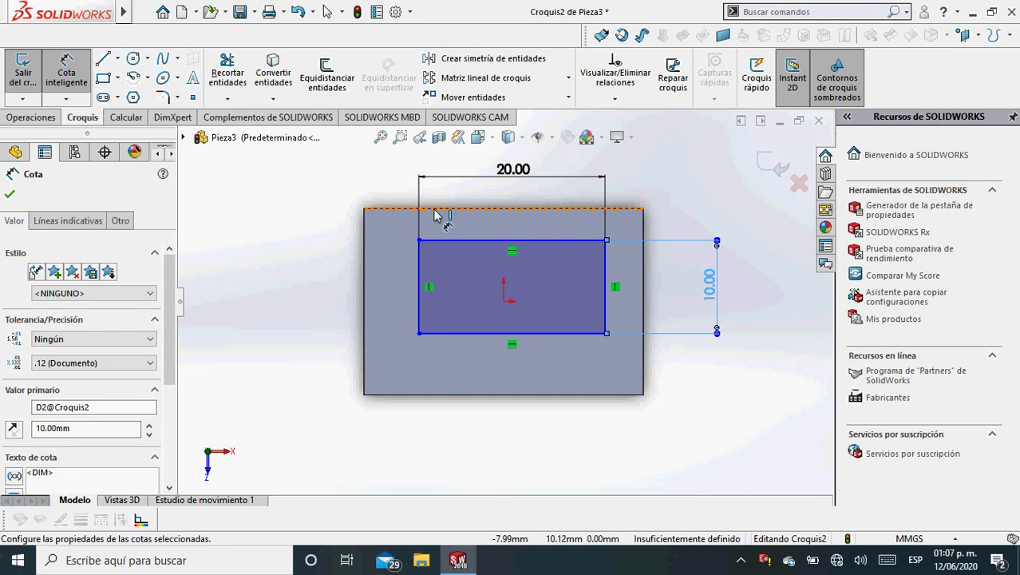
pyautogui.press('Escape')
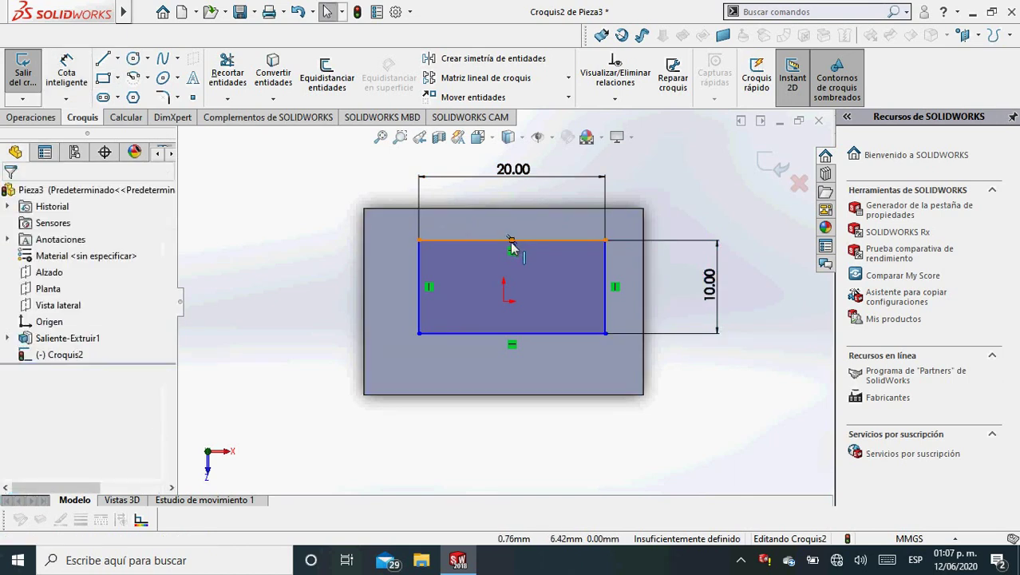
# - Centre the inner rectangle on the origin by aligning its top-edge midpoint vertically and its right-edge midpoint horizontally with the origin
pyautogui.click(513, 248)
pyautogui.keyDown('ctrl'); pyautogui.click(504, 302); pyautogui.keyUp('ctrl')
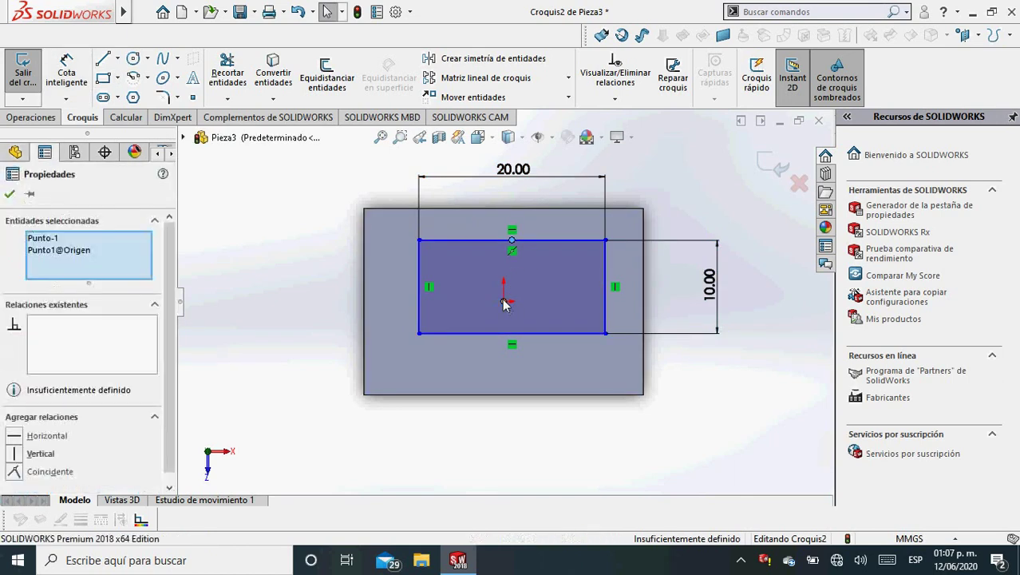
pyautogui.click(627, 233)
pyautogui.press('Escape')
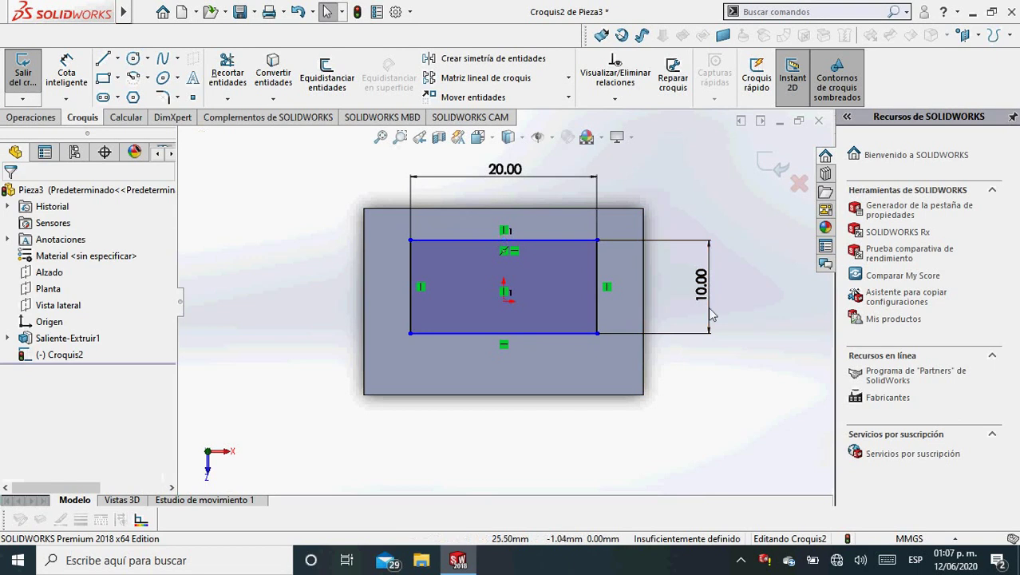
pyautogui.click(597, 287)
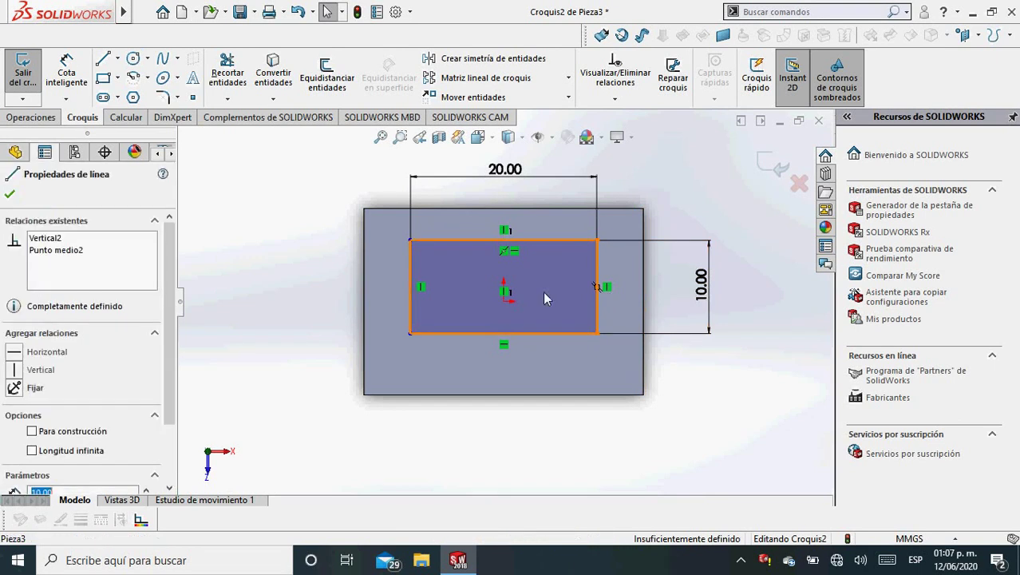
pyautogui.keyDown('ctrl'); pyautogui.click(504, 301); pyautogui.keyUp('ctrl')
pyautogui.click(549, 231)
pyautogui.click(745, 392)
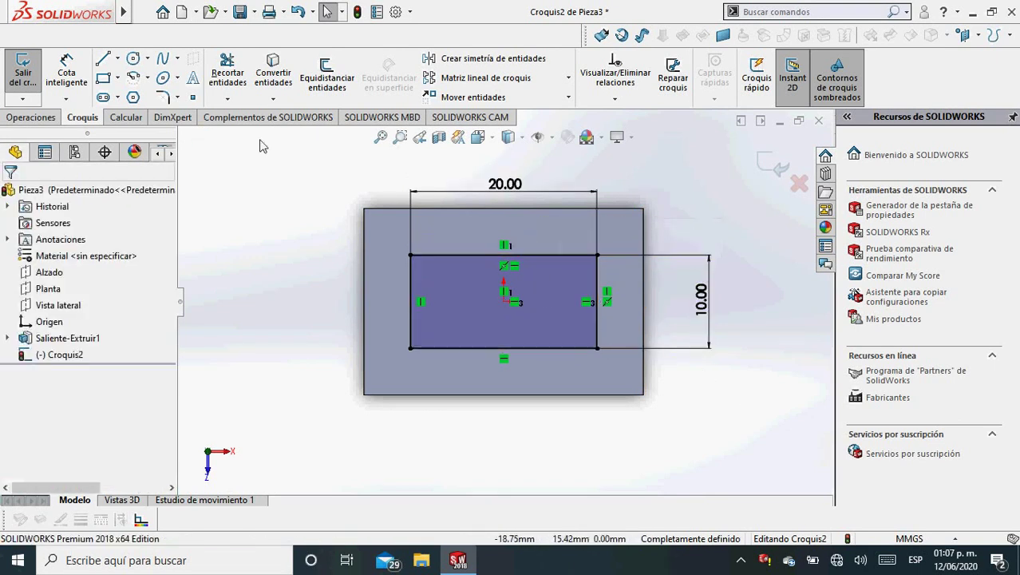
# - Extrude the inner rectangle 5 mm as a boss with the Hasta profundidad especificada end condition and merged result
pyautogui.click(36, 120)
pyautogui.click(57, 81)
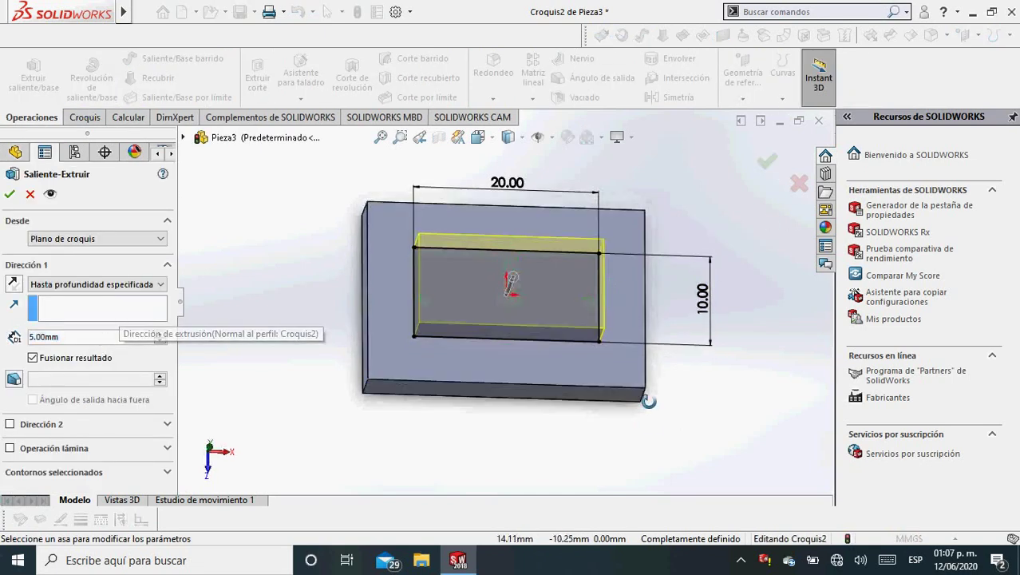
pyautogui.click(768, 163)
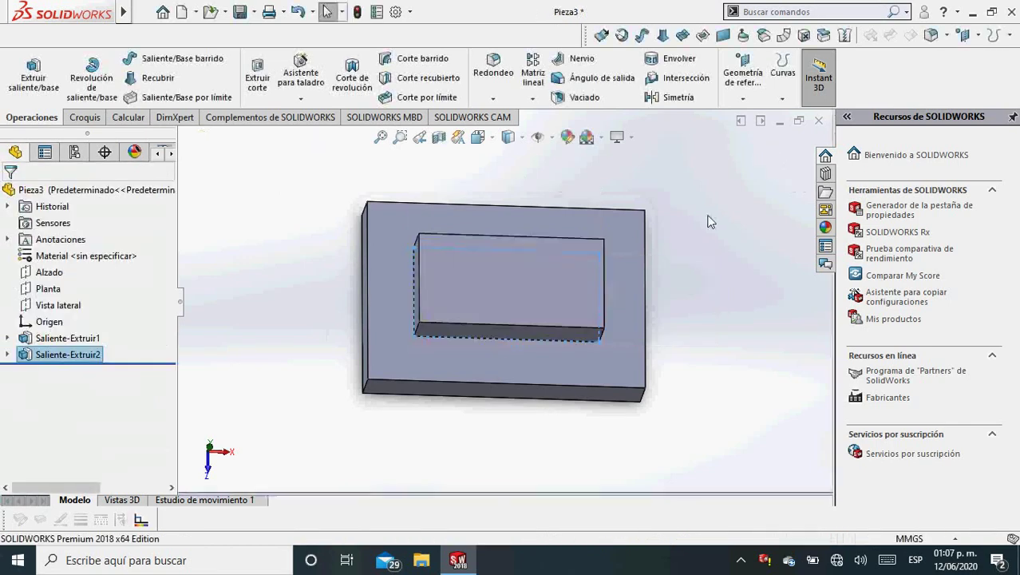
pyautogui.click(591, 253)
pyautogui.click(773, 285)
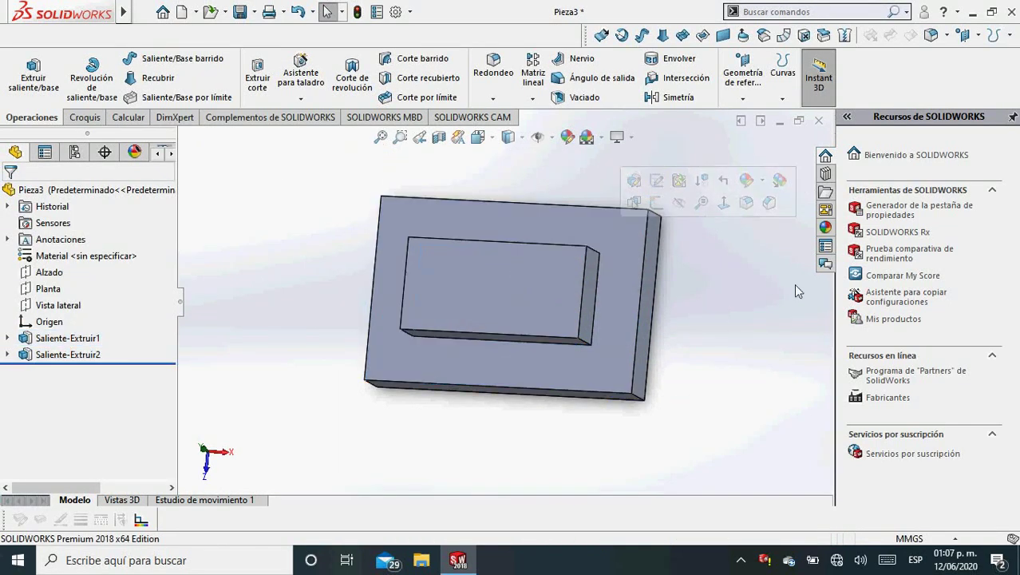
# - Round the boss's upper-right vertical corner edge with a Simétrico fillet of 5 mm radius
pyautogui.moveTo(774, 285); pyautogui.dragTo(616, 263, button='middle')
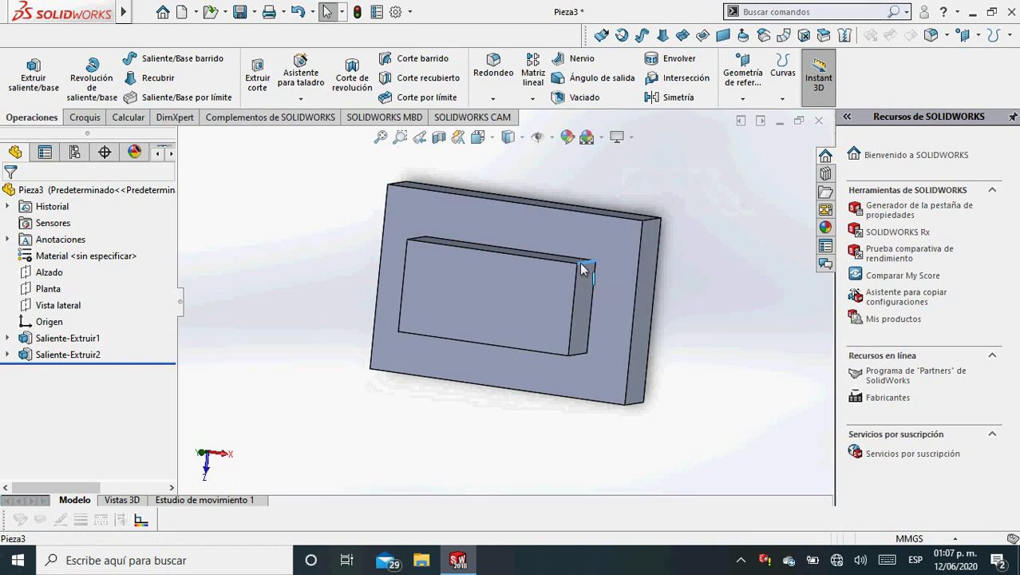
pyautogui.click(579, 261)
pyautogui.click(494, 64)
pyautogui.scroll(-3, 88, 364)
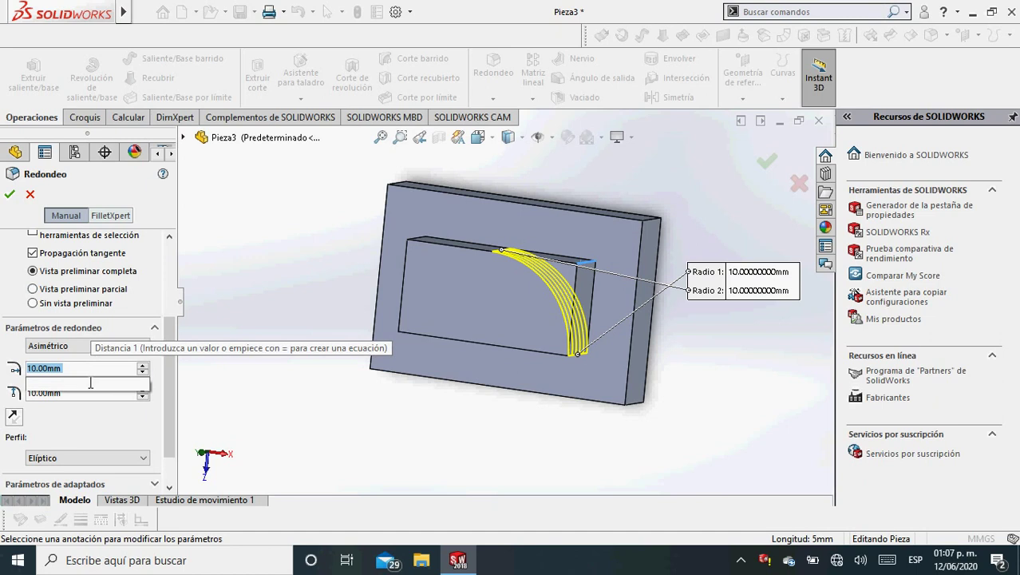
pyautogui.write('5')
pyautogui.press('Return')
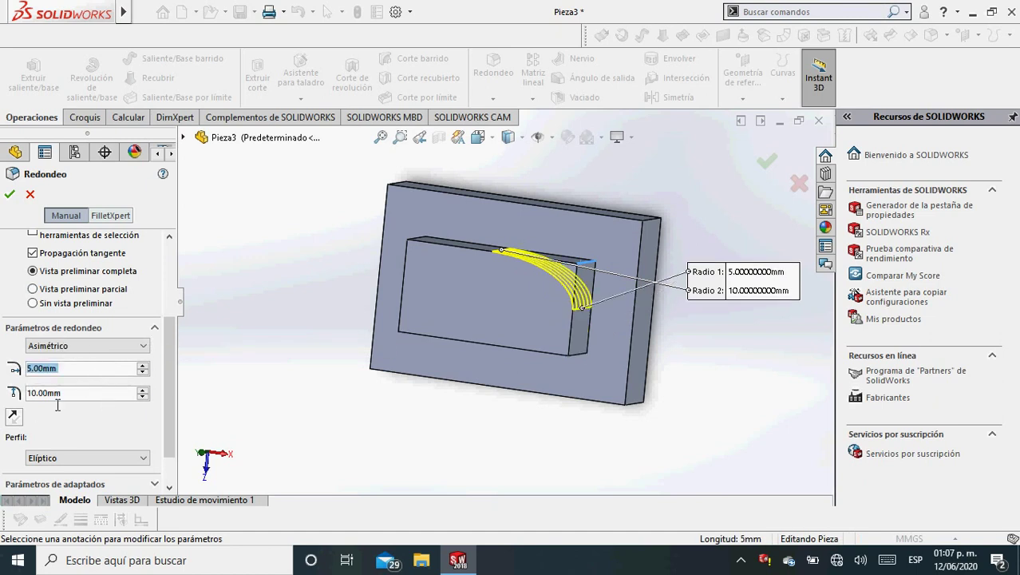
pyautogui.click(102, 349)
pyautogui.click(85, 359)
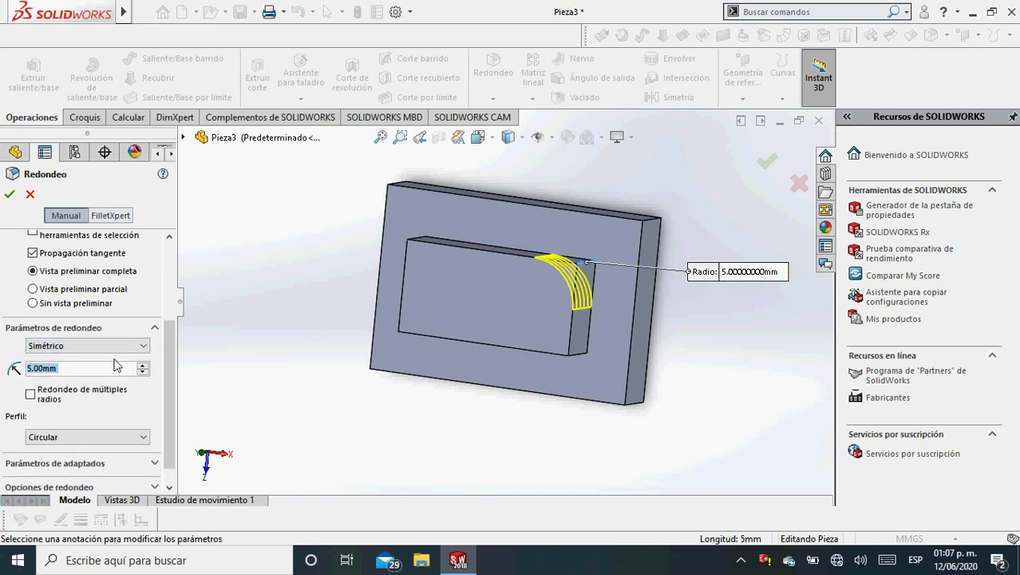
pyautogui.click(771, 166)
# - Chamfer the boss's vertical corner edge diagonally opposite the fillet with 5 mm distance and 45° angle
pyautogui.moveTo(504, 389); pyautogui.dragTo(562, 357, button='middle')
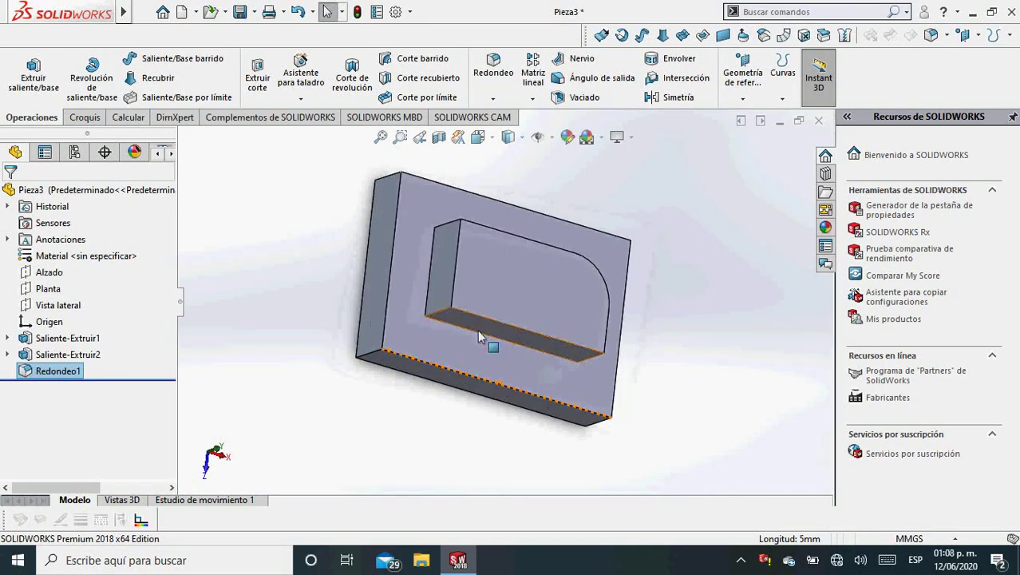
pyautogui.click(438, 314)
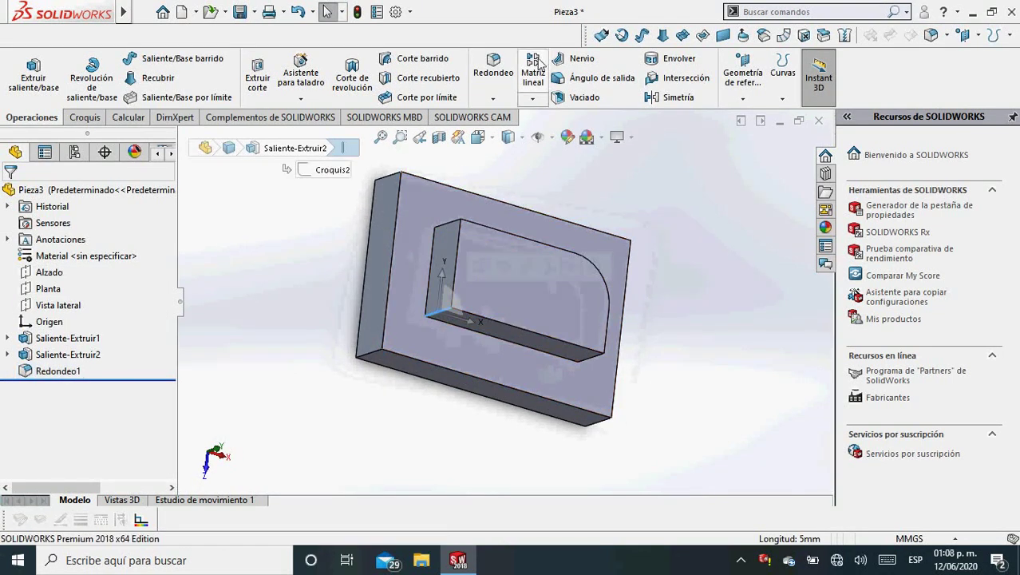
pyautogui.click(494, 101)
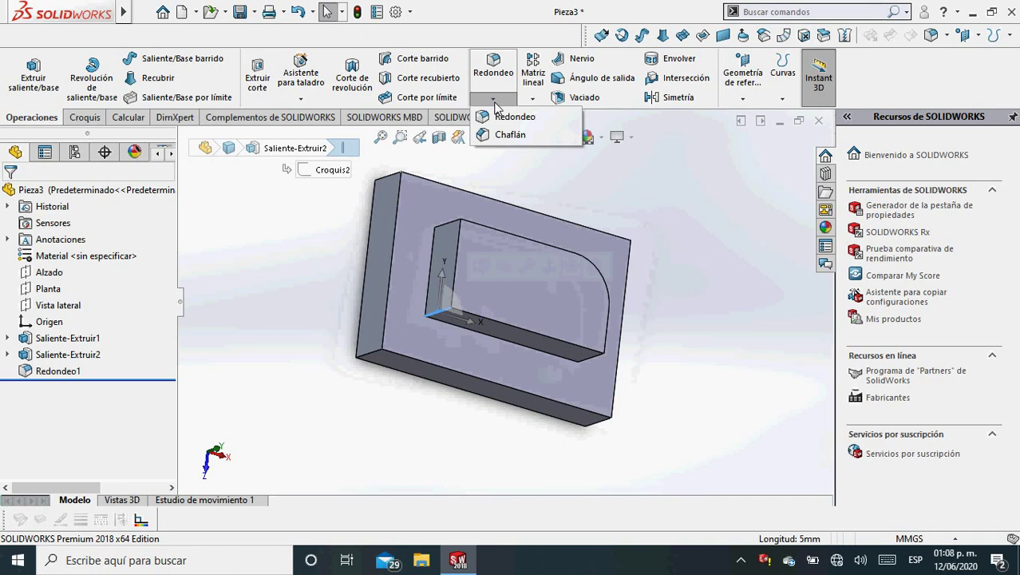
pyautogui.click(508, 135)
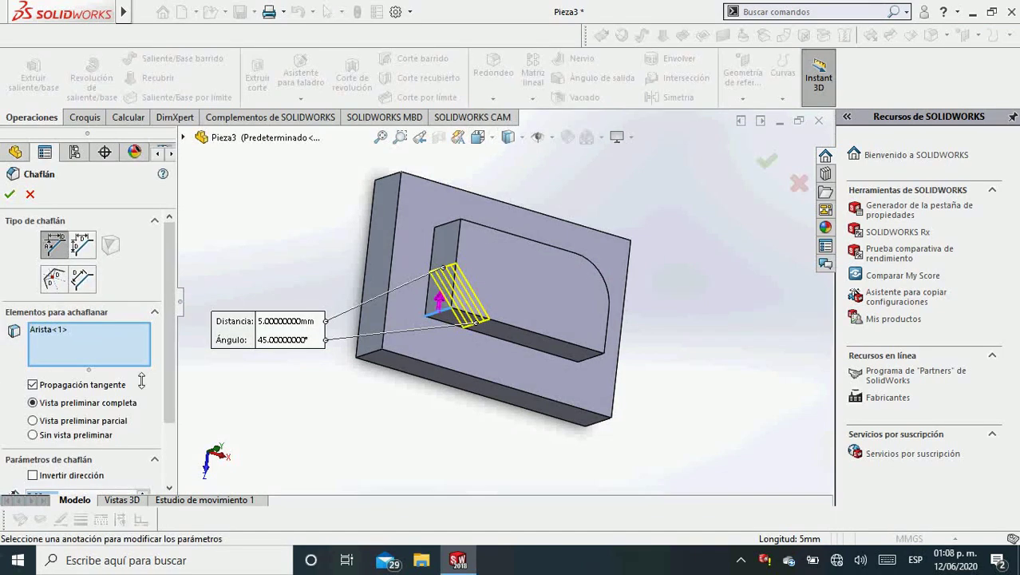
pyautogui.scroll(-2, 142, 384)
pyautogui.write('1')
pyautogui.press('Return')
pyautogui.moveTo(554, 381); pyautogui.dragTo(500, 278, button='middle')
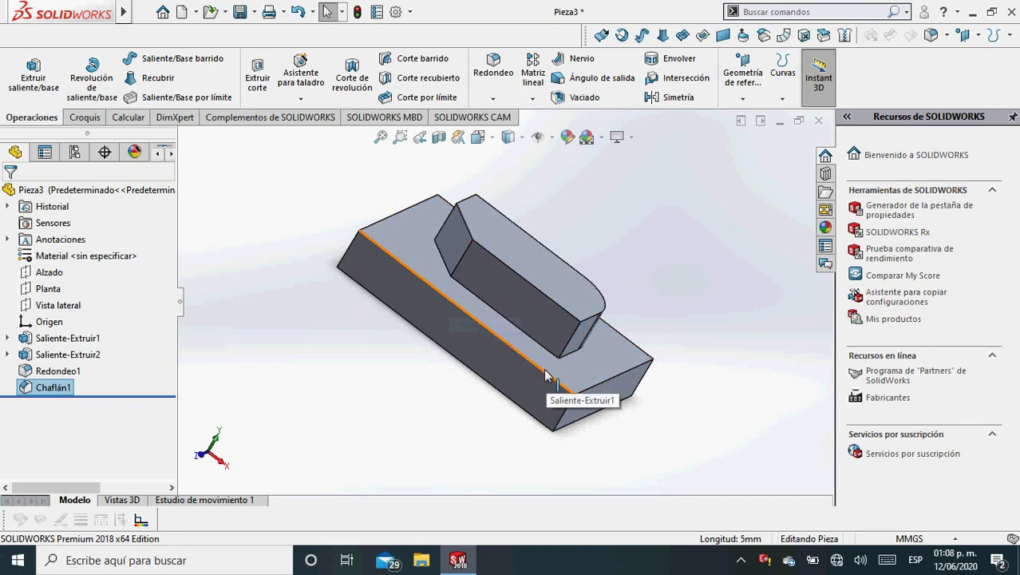
pyautogui.click(451, 343)
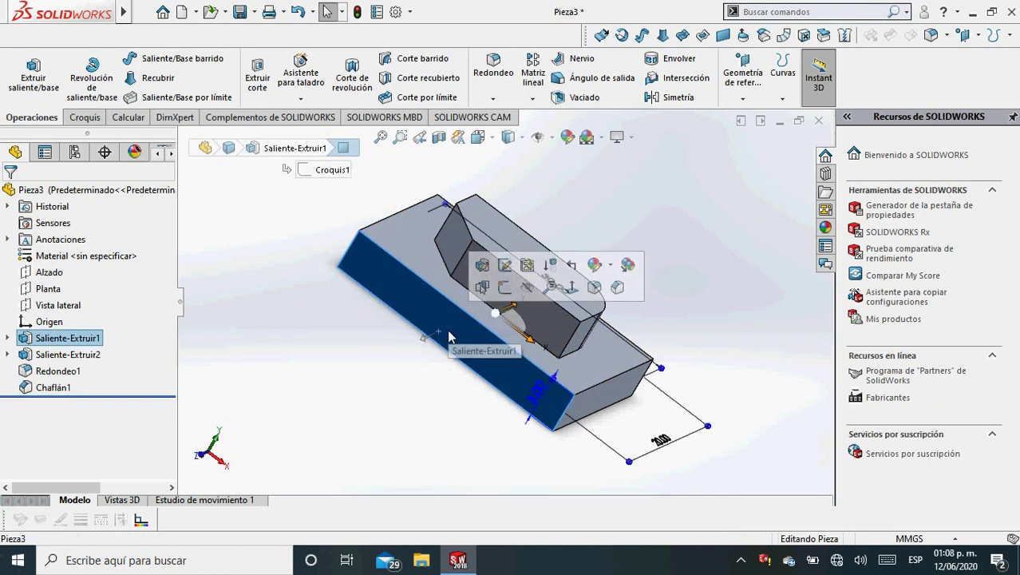
pyautogui.click(546, 323)
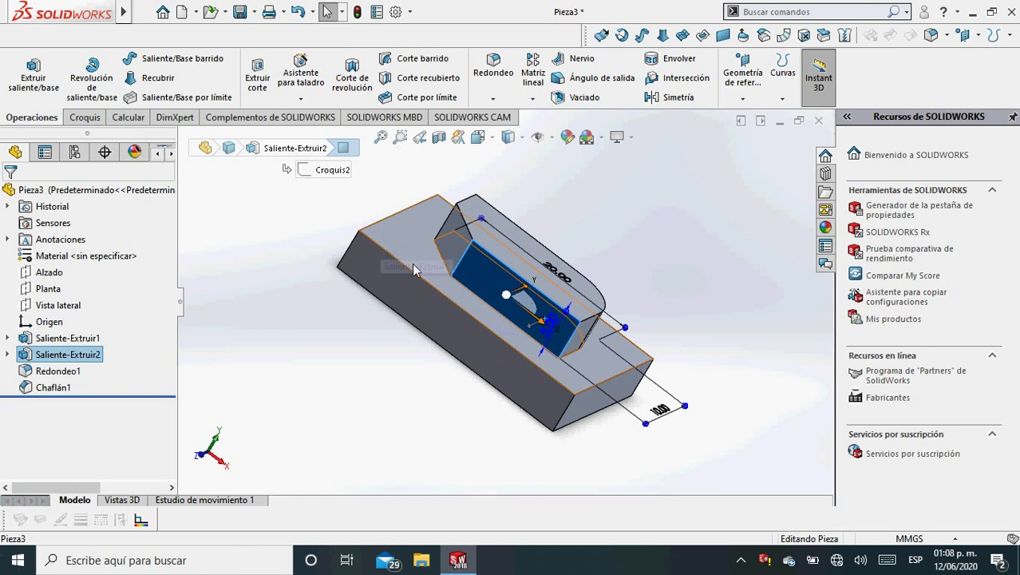
pyautogui.click(506, 345)
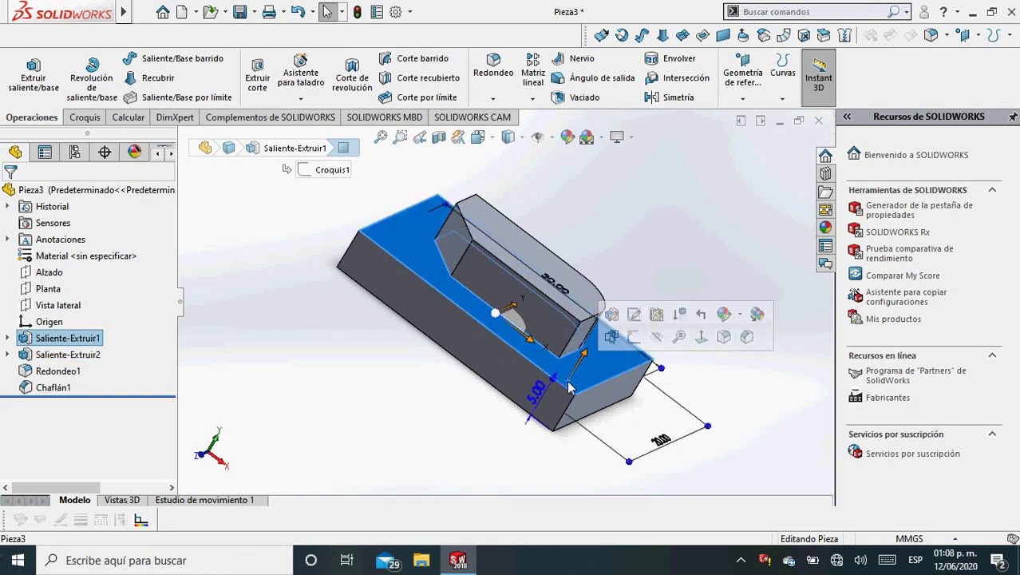
pyautogui.moveTo(471, 297); pyautogui.dragTo(538, 304, button='middle')
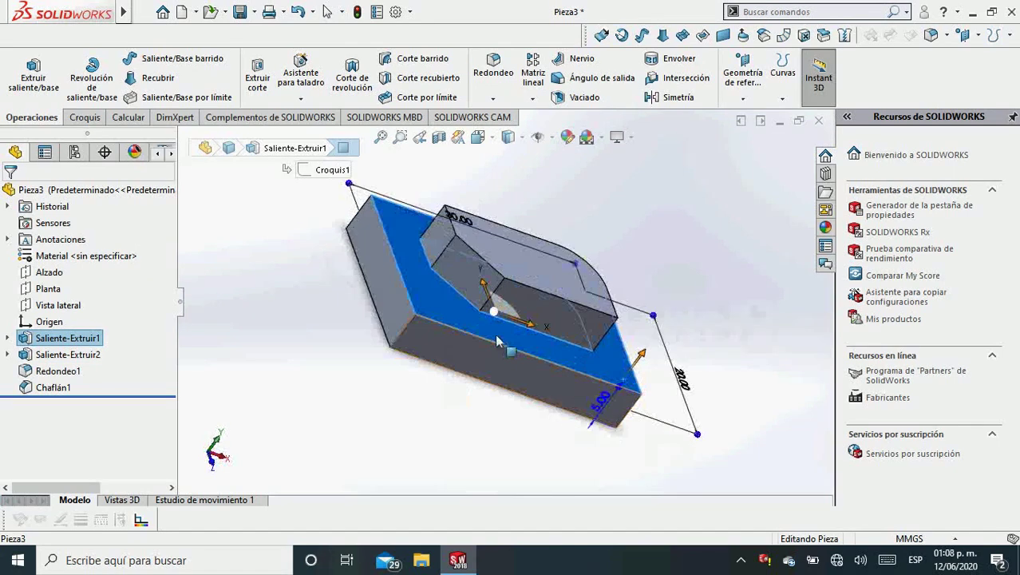
pyautogui.click(538, 304)
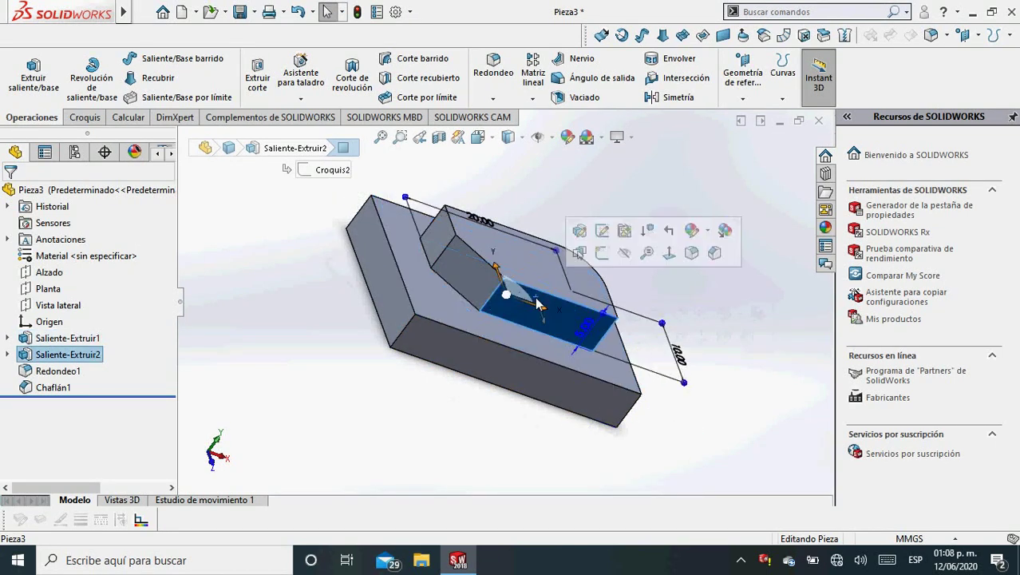
# - Edit the boss extrusion to try the Plano medio end condition, and return it to Hasta profundidad especificada at 5 mm
pyautogui.rightClick(26, 353)
pyautogui.click(37, 235)
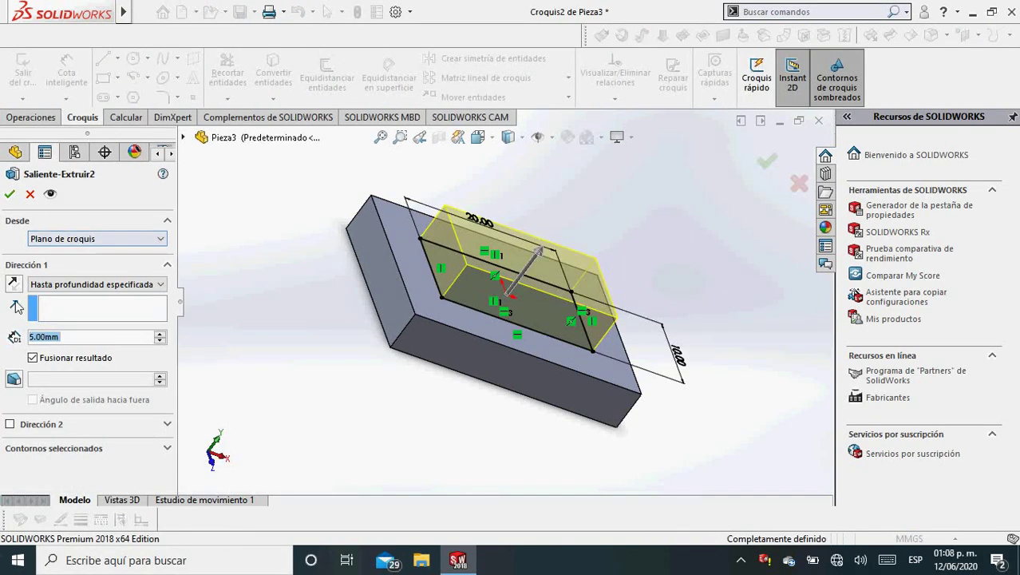
pyautogui.click(32, 284)
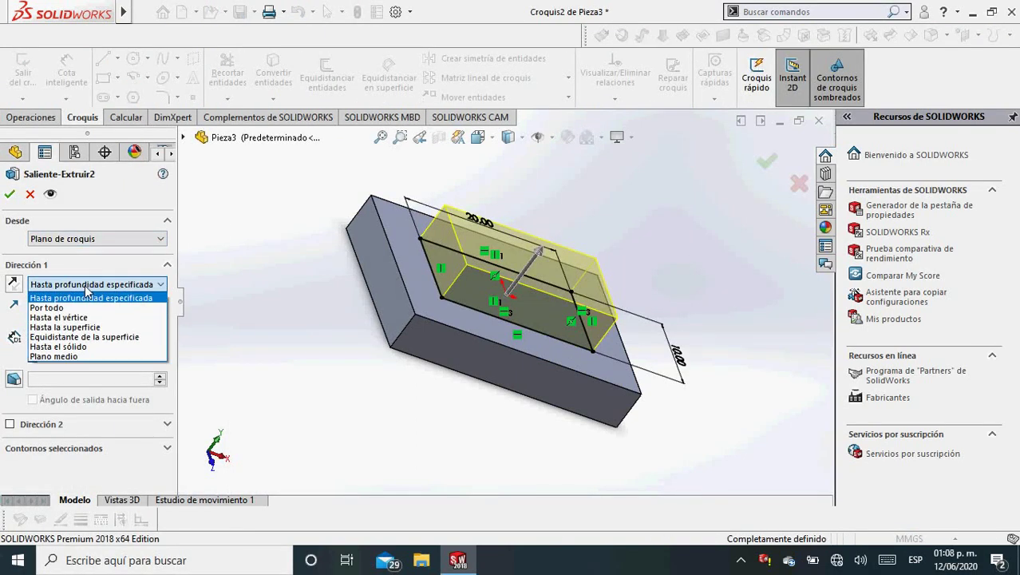
pyautogui.click(81, 357)
pyautogui.moveTo(537, 416)
pyautogui.mouseDown(button='middle')
pyautogui.moveTo(537, 369)
pyautogui.moveTo(515, 316)
pyautogui.mouseUp(button='middle')
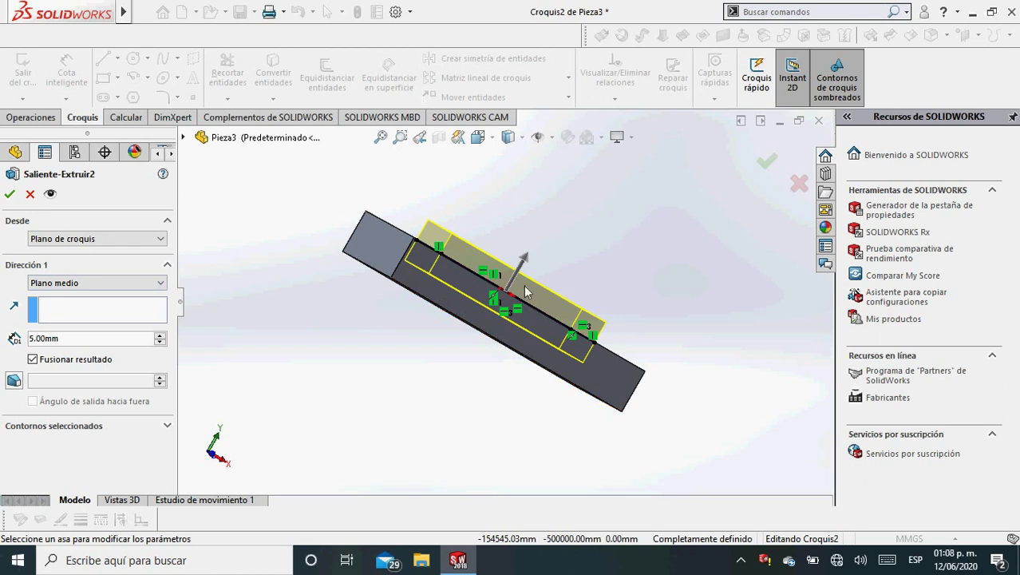
pyautogui.click(120, 283)
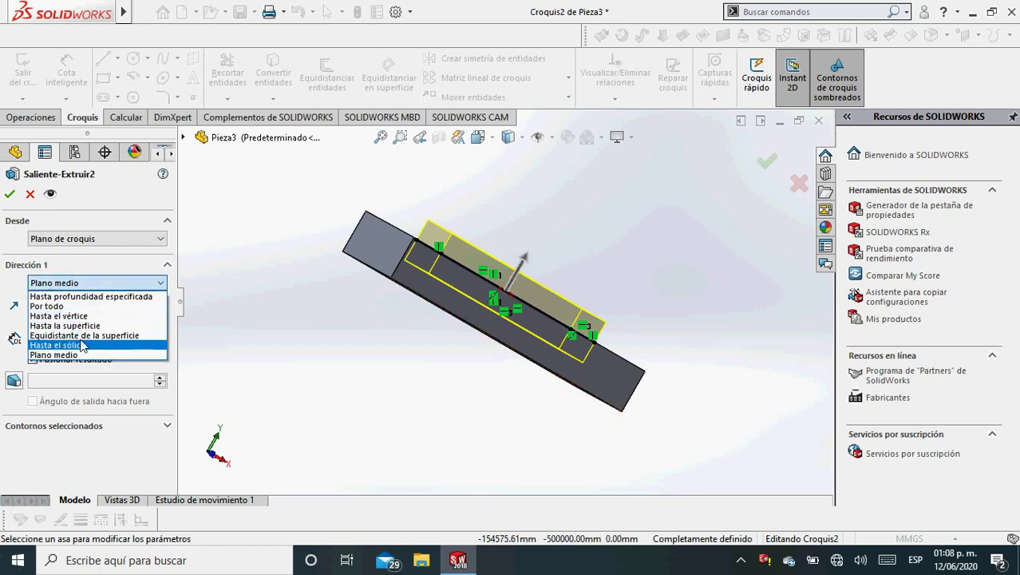
pyautogui.click(89, 296)
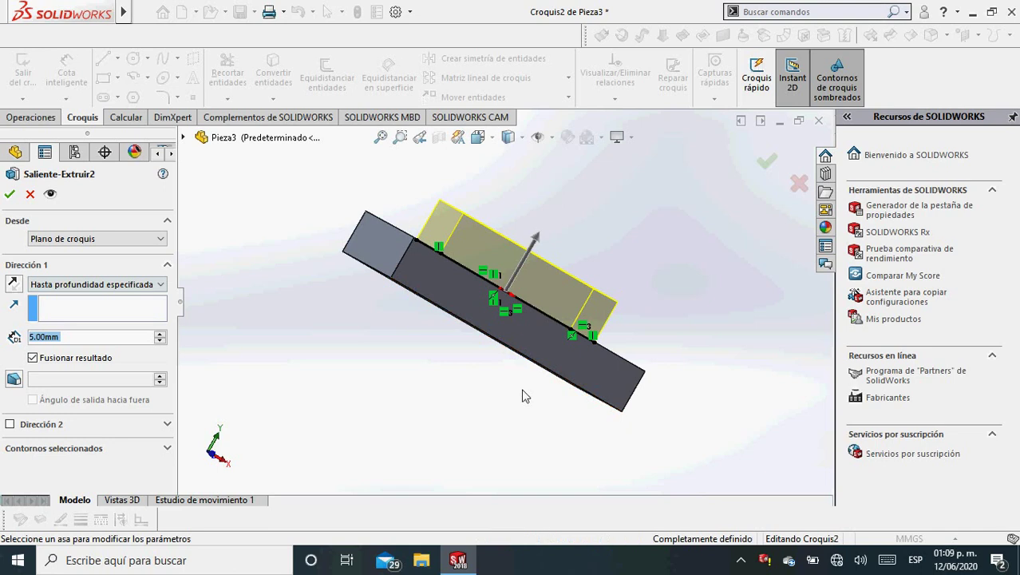
pyautogui.click(766, 166)
pyautogui.moveTo(636, 300); pyautogui.dragTo(619, 300, button='middle')
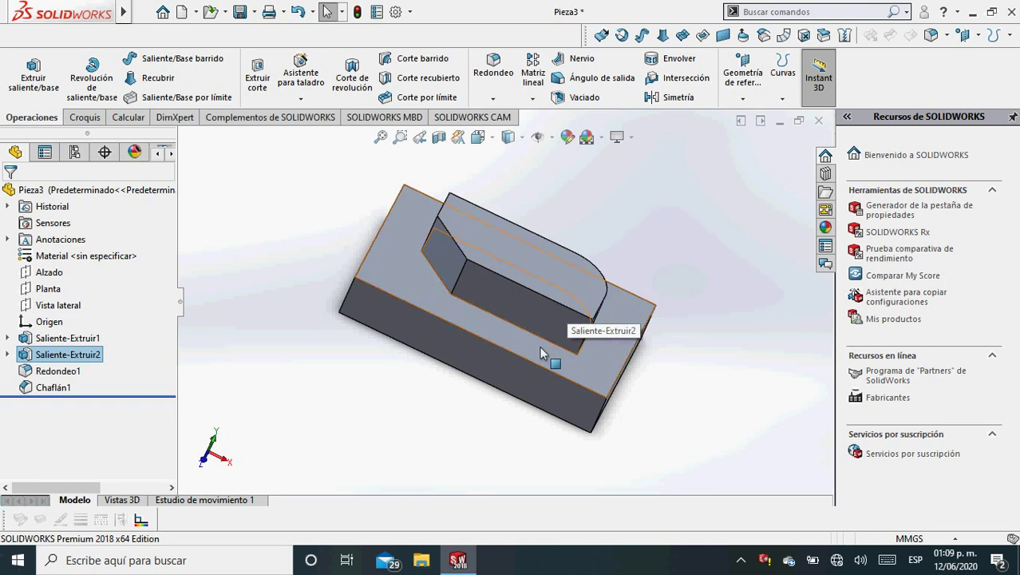
pyautogui.scroll(3, 490, 285)
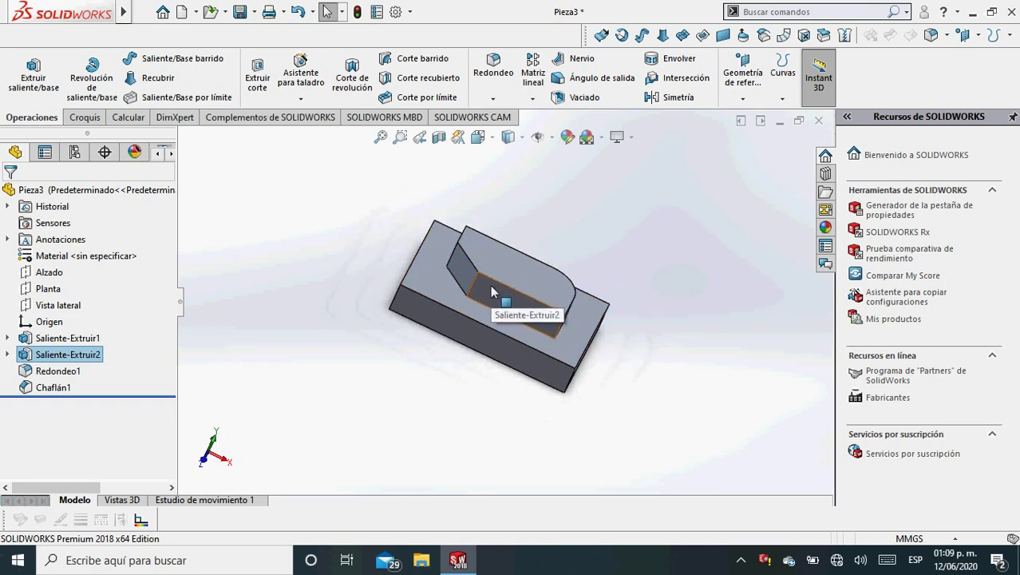
pyautogui.scroll(-3, 490, 284)
pyautogui.moveTo(494, 289); pyautogui.dragTo(519, 371, button='middle')
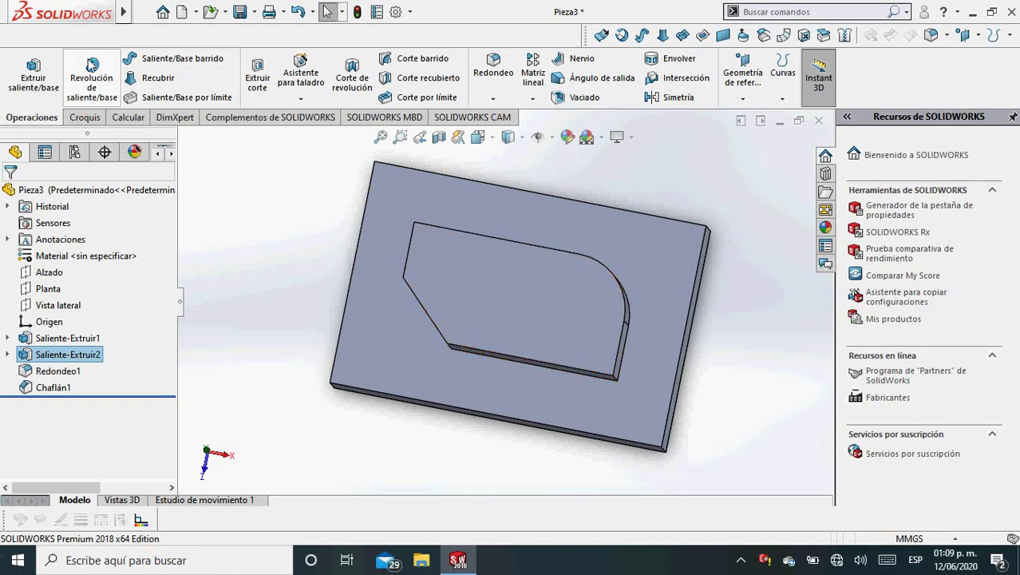
# - Assign the wood material Teca from the Maderas category of solidworks materials to the part
pyautogui.click(467, 118)
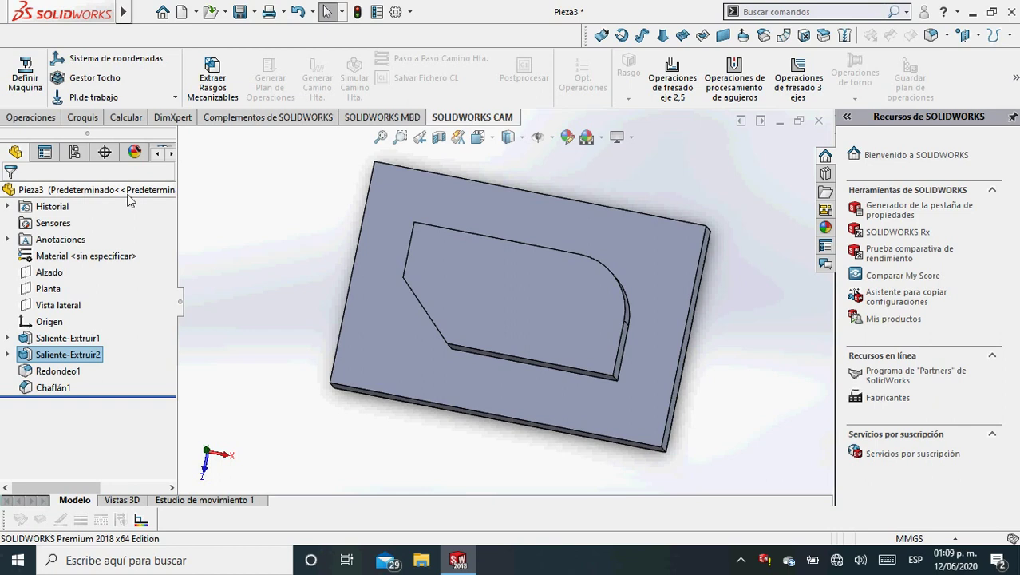
pyautogui.scroll(2, 426, 243)
pyautogui.moveTo(343, 185); pyautogui.dragTo(679, 431)
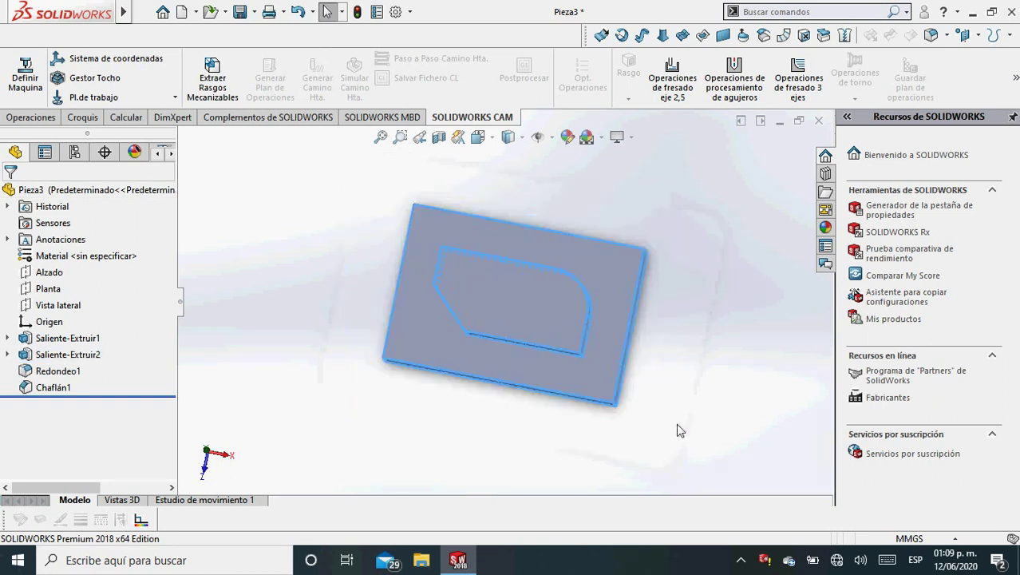
pyautogui.click(60, 259)
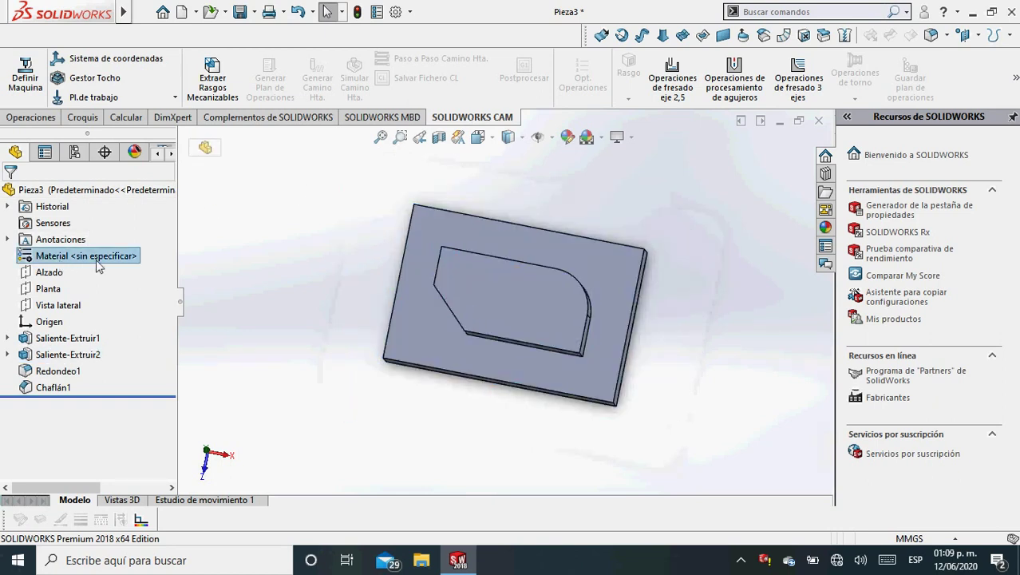
pyautogui.rightClick(96, 259)
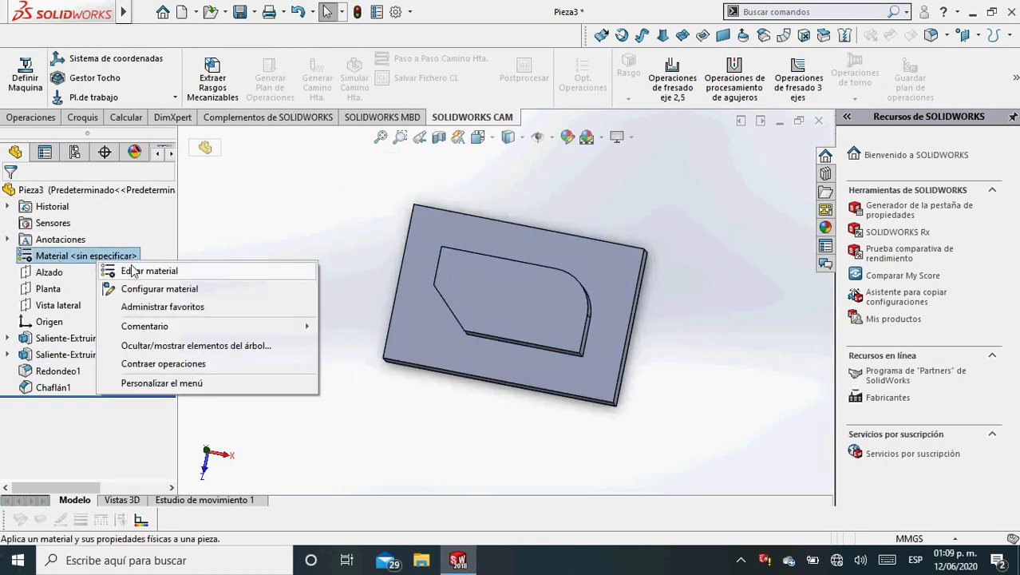
pyautogui.click(134, 274)
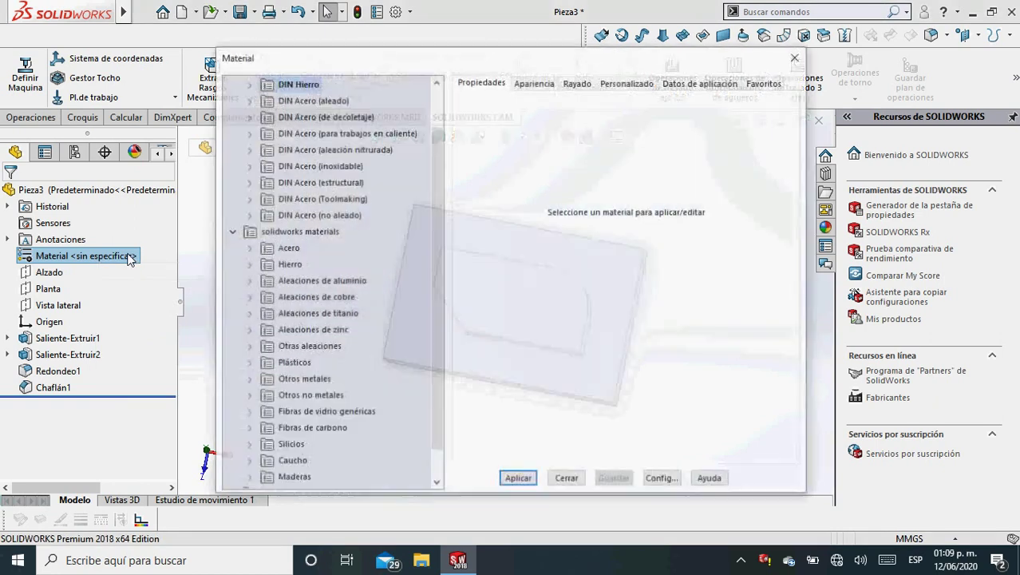
pyautogui.scroll(-1, 304, 212)
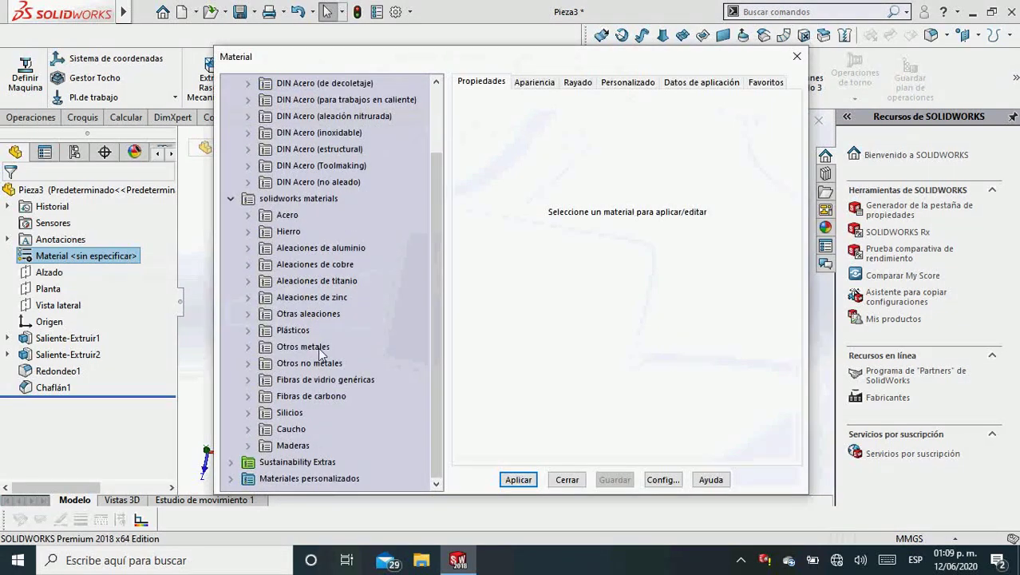
pyautogui.click(249, 445)
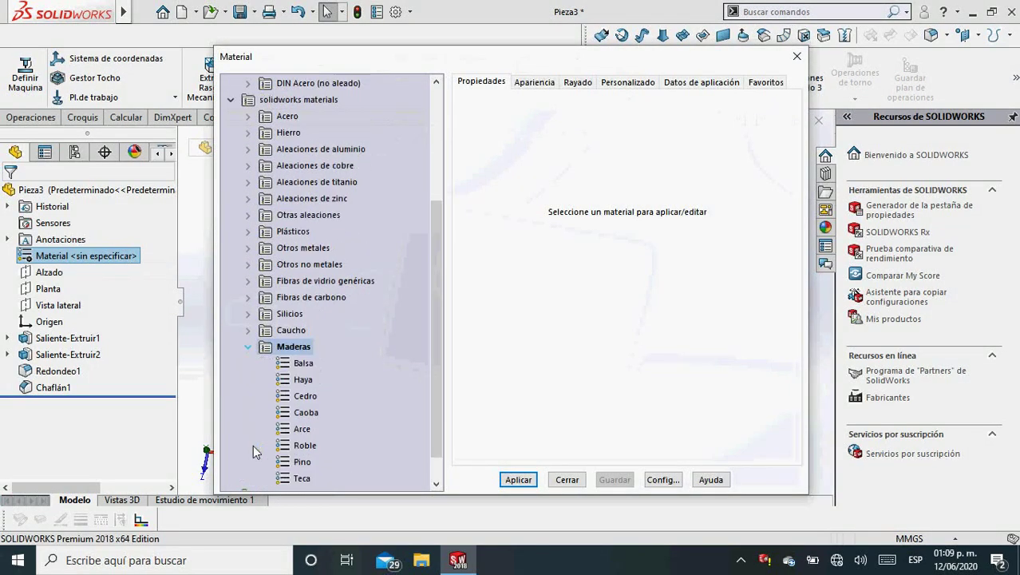
pyautogui.click(300, 446)
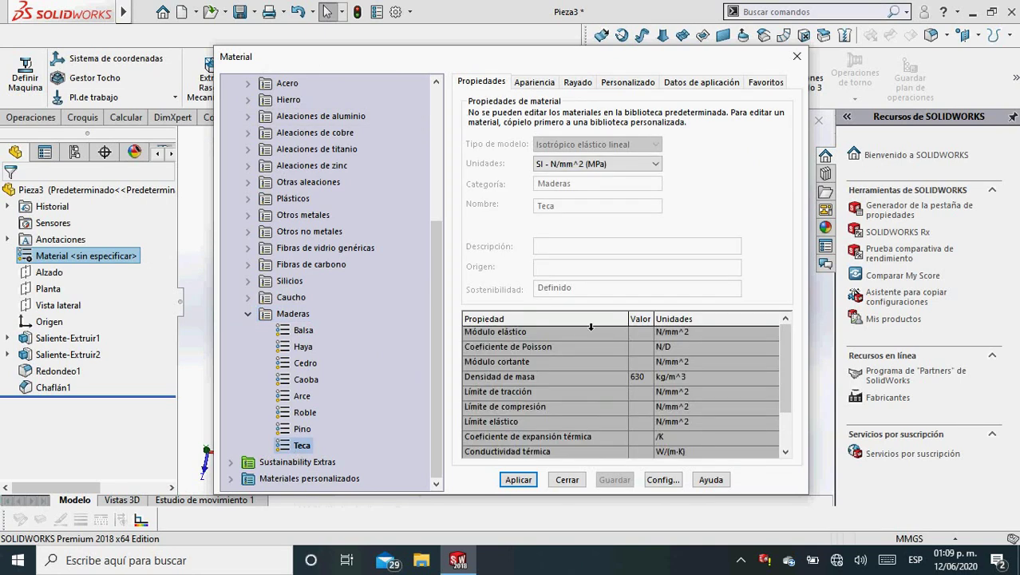
pyautogui.click(519, 480)
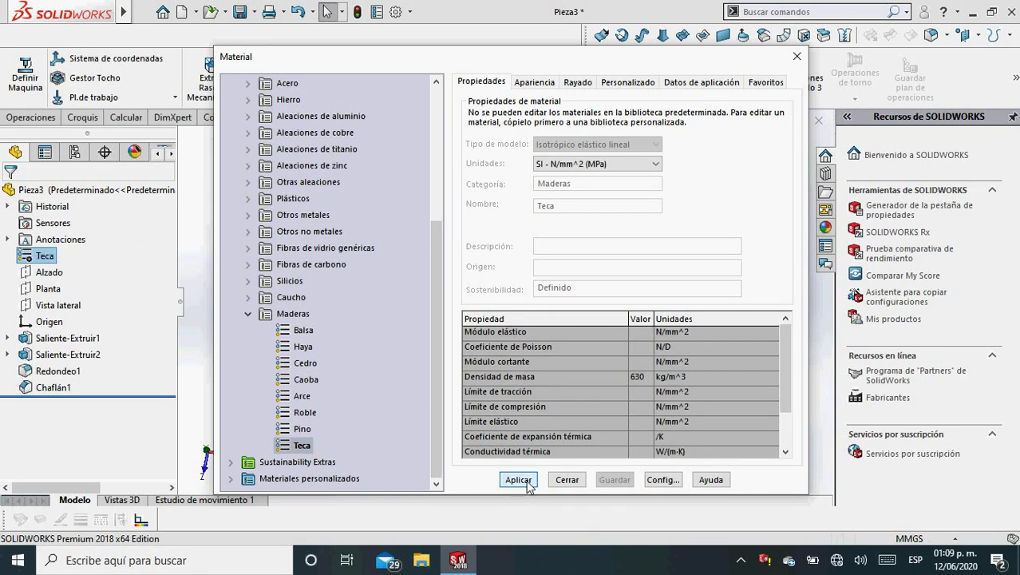
pyautogui.click(797, 56)
# - Start defining the CAM stock, try the Croquis Extruido stock type, and return to the bounding-box type
pyautogui.moveTo(568, 264); pyautogui.dragTo(503, 233, button='middle')
pyautogui.scroll(-4, 550, 318)
pyautogui.scroll(4, 558, 323)
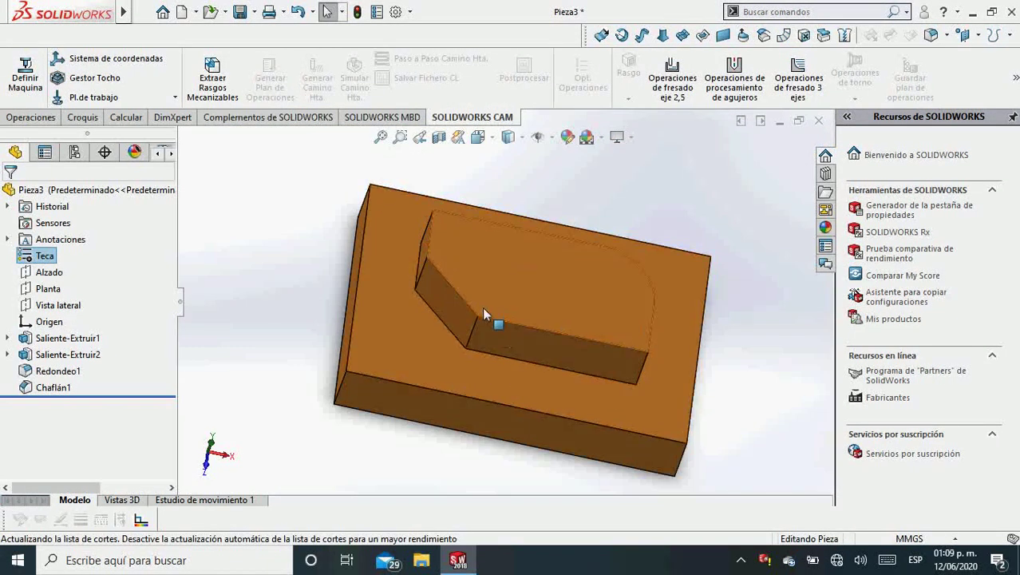
pyautogui.click(111, 78)
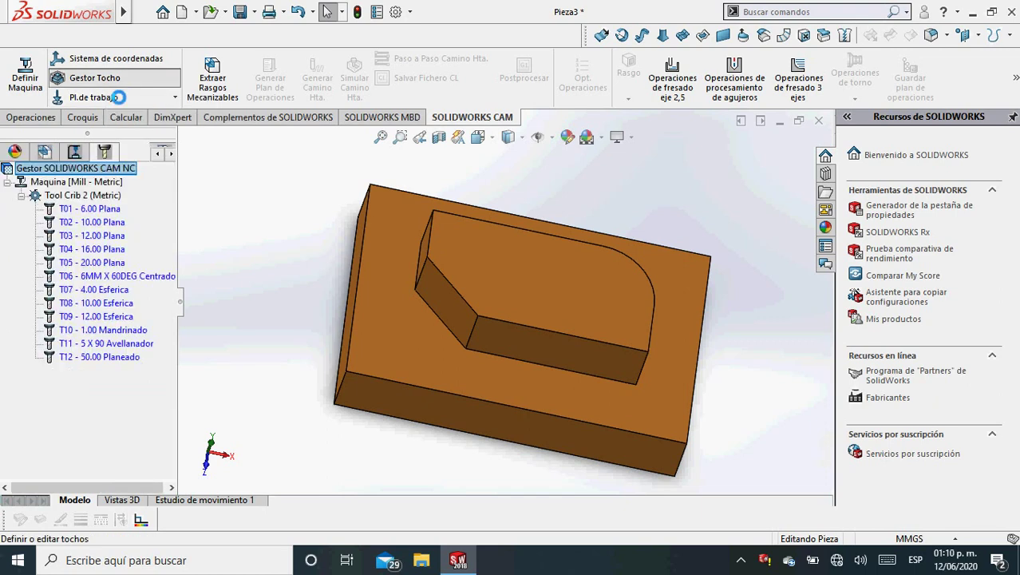
pyautogui.moveTo(398, 220); pyautogui.dragTo(671, 351, button='middle')
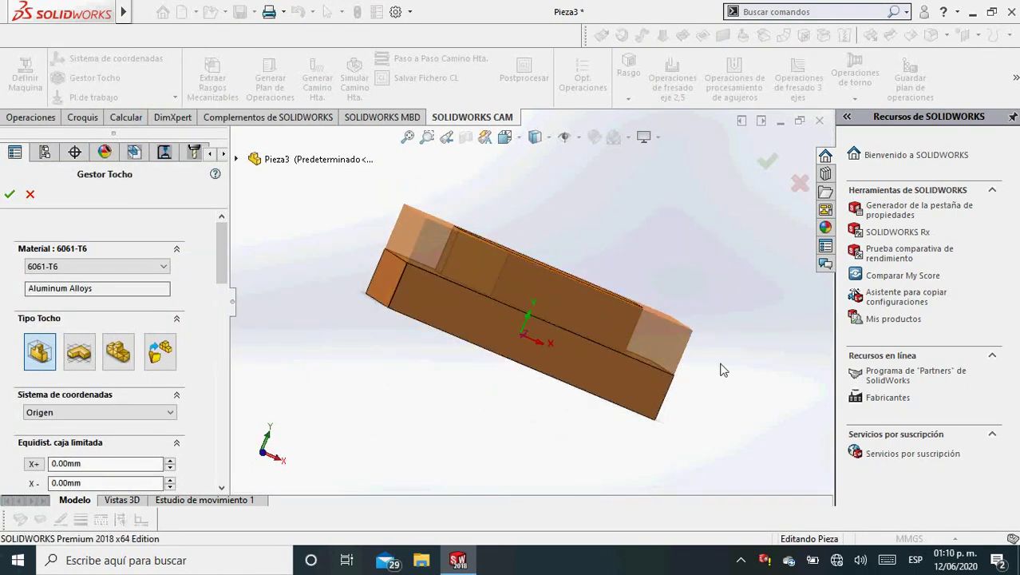
pyautogui.moveTo(723, 370); pyautogui.dragTo(677, 310, button='middle')
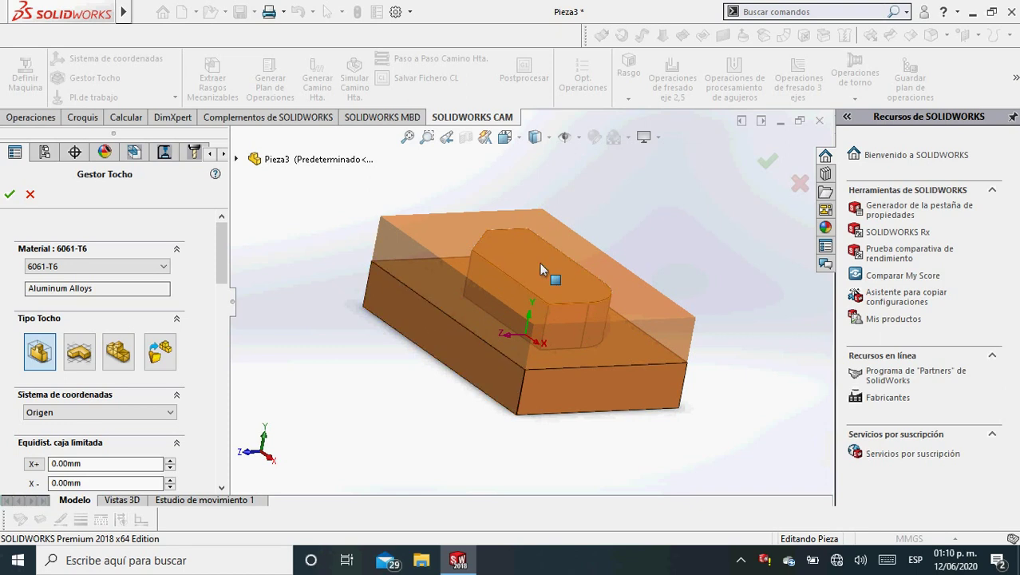
pyautogui.click(80, 352)
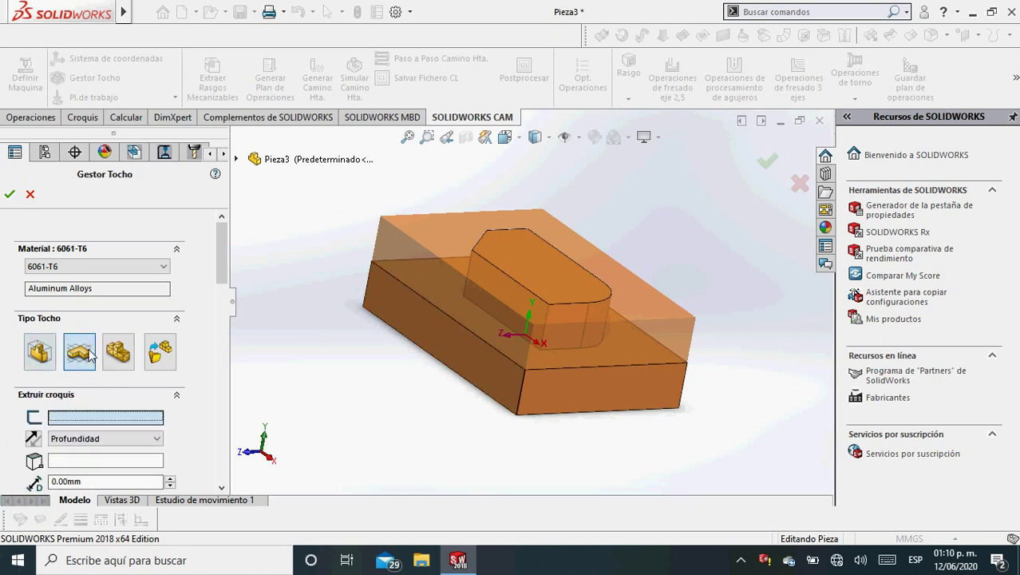
pyautogui.click(40, 352)
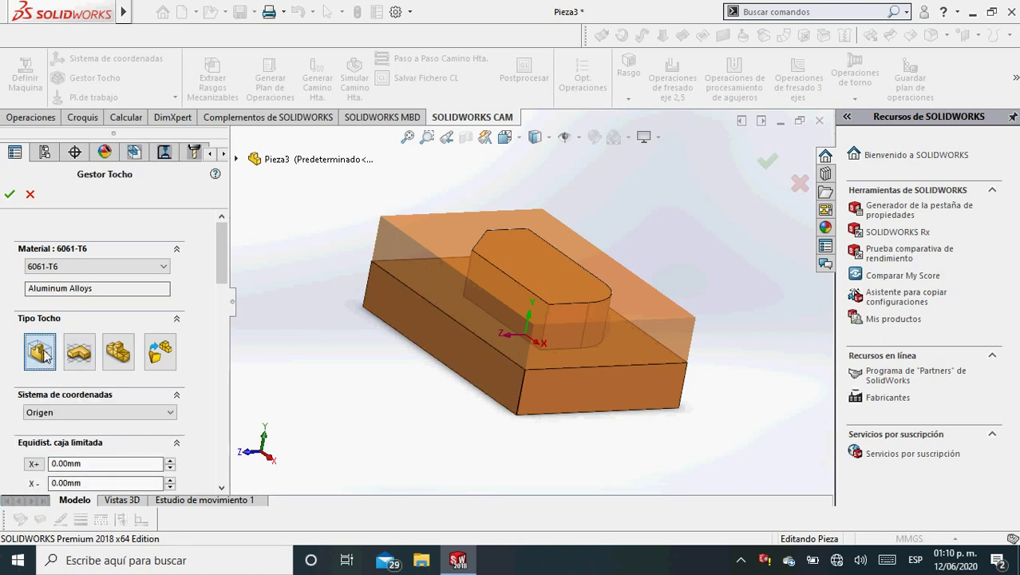
# - Examine the bounding-box stock around the block and boss from several sides, and review its type and offset settings
pyautogui.moveTo(532, 378); pyautogui.dragTo(574, 474, button='middle')
pyautogui.moveTo(406, 346); pyautogui.dragTo(447, 407, button='middle')
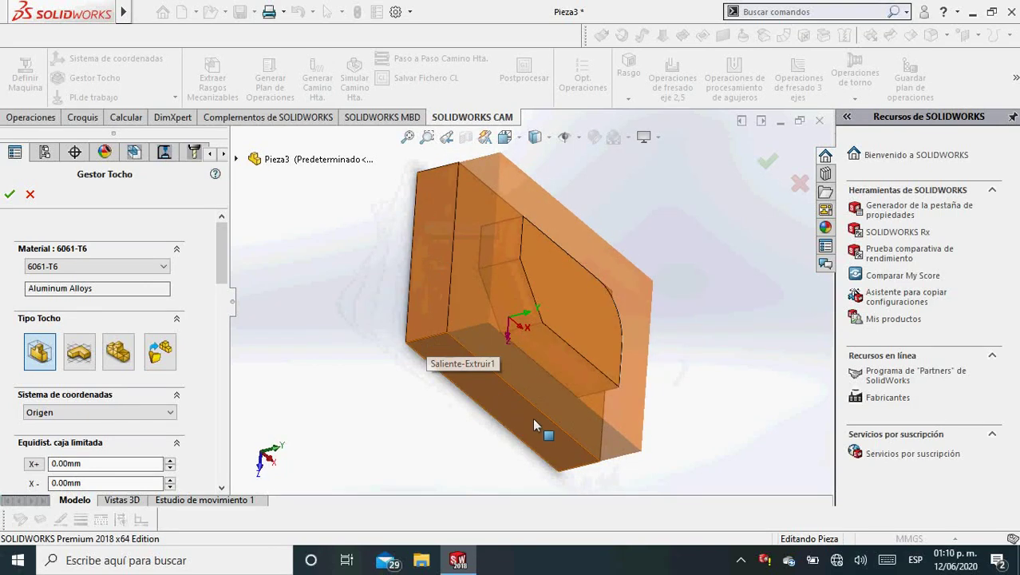
pyautogui.moveTo(573, 467); pyautogui.dragTo(456, 379, button='middle')
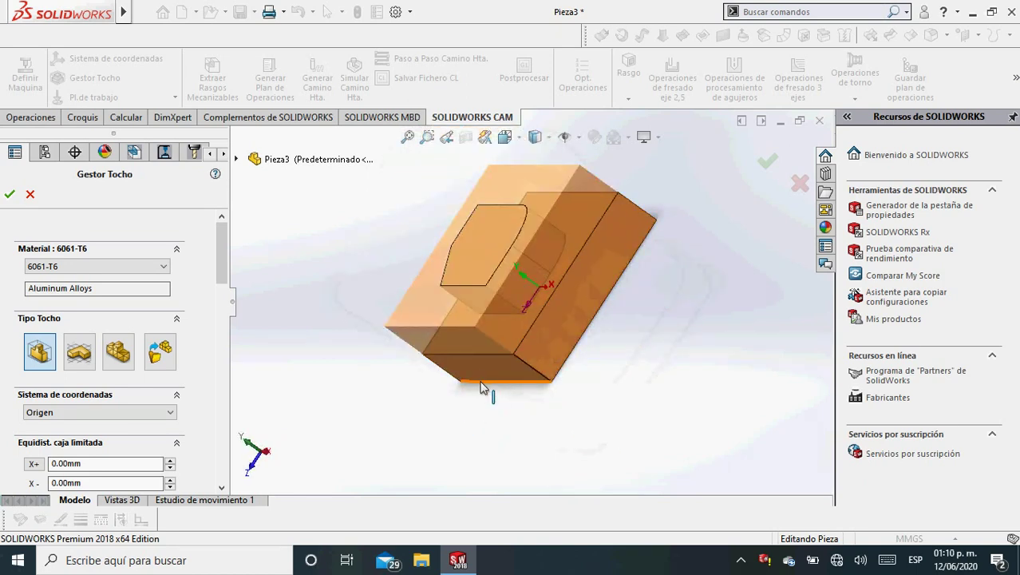
pyautogui.moveTo(493, 369); pyautogui.dragTo(587, 343, button='middle')
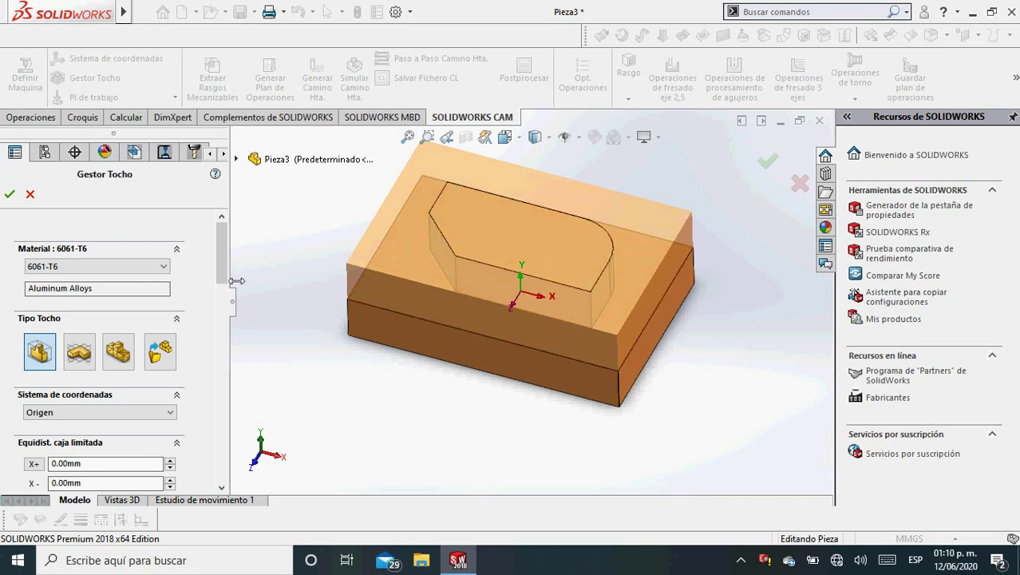
pyautogui.moveTo(226, 277)
pyautogui.mouseDown()
pyautogui.moveTo(224, 330)
pyautogui.moveTo(223, 290)
pyautogui.mouseUp()
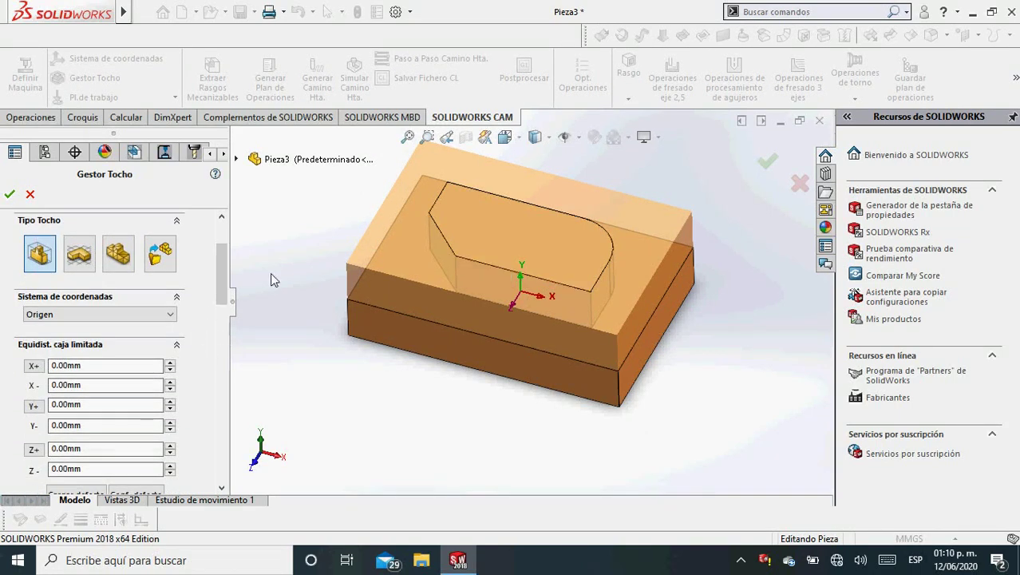
pyautogui.moveTo(222, 293); pyautogui.dragTo(223, 260)
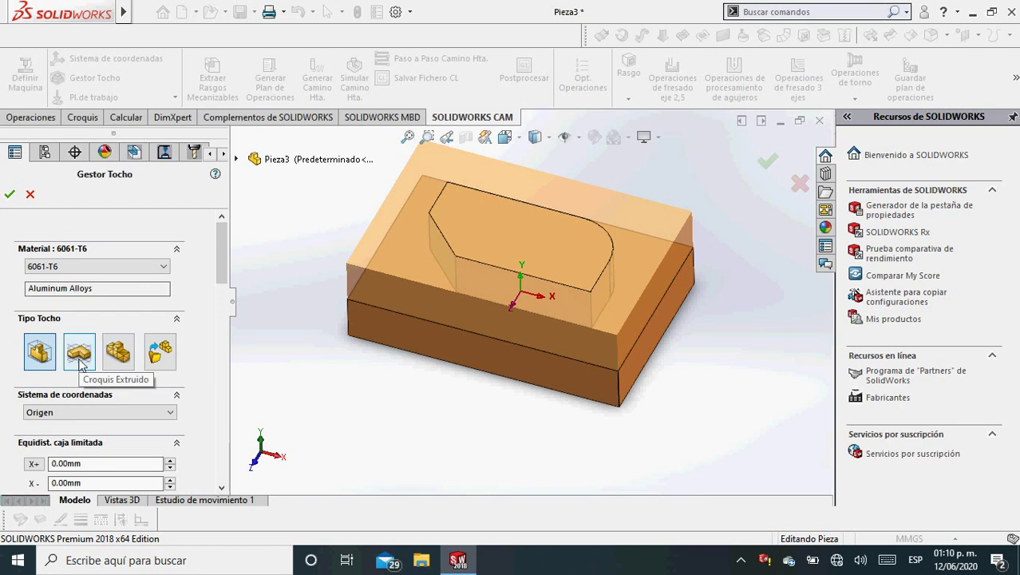
# - Set the stock's X+ bounding-box offset to 10 mm and accept the stock definition
pyautogui.scroll(-2, 80, 364)
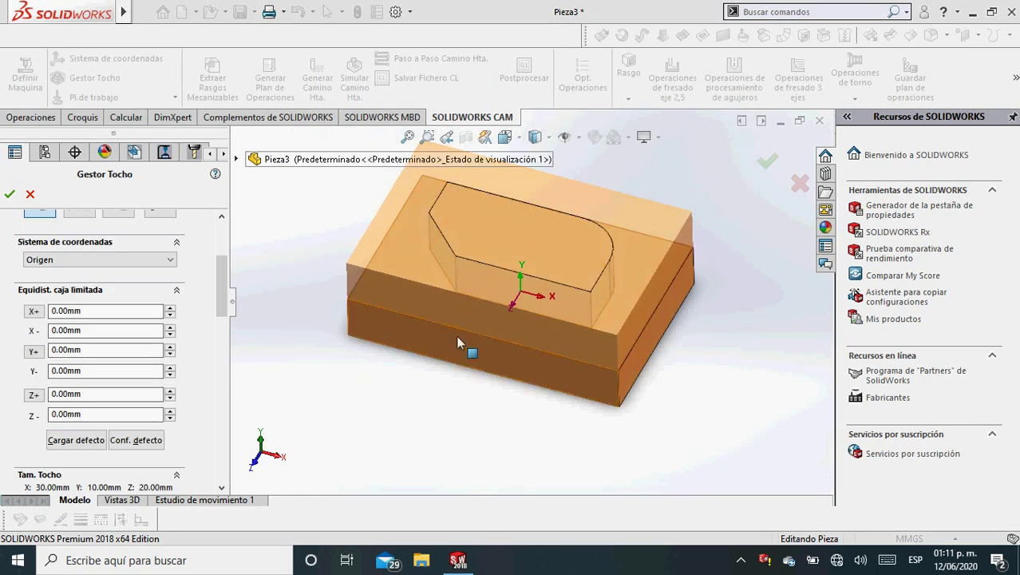
pyautogui.click(65, 314)
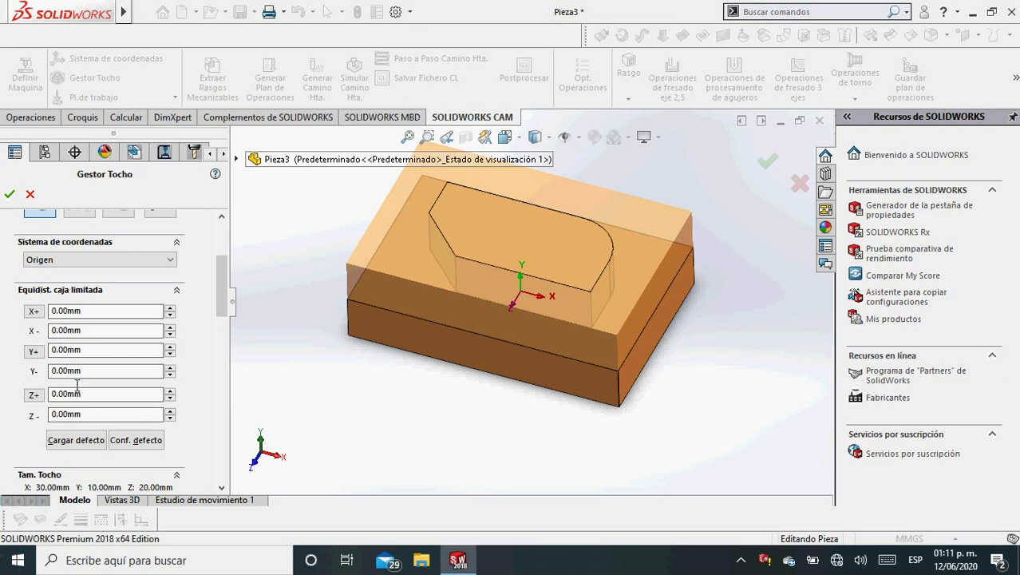
pyautogui.write('10')
pyautogui.scroll(-3, 192, 345)
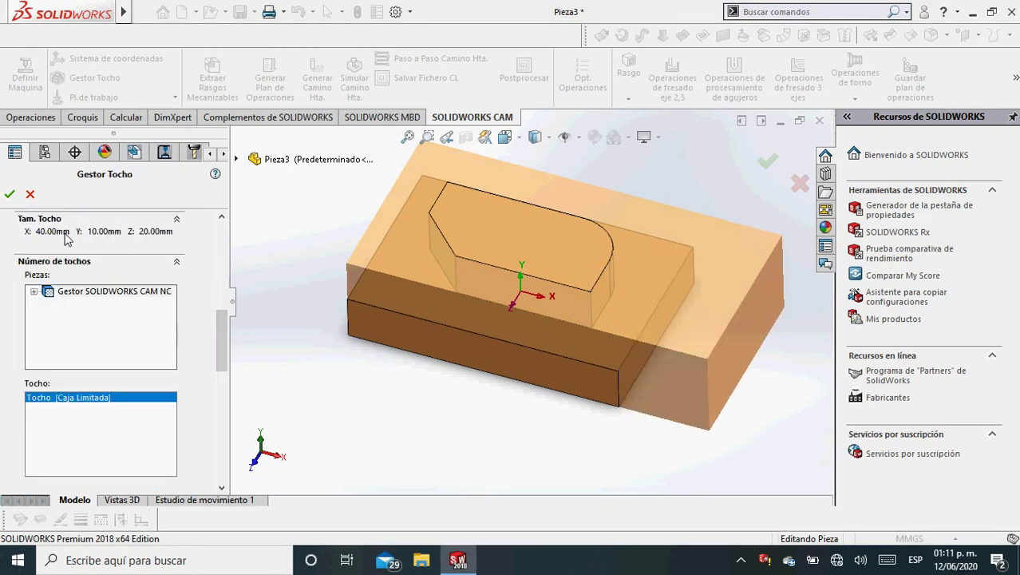
pyautogui.click(9, 194)
# - Reopen the stock definition and set its X- bounding-box offset to 10 mm
pyautogui.click(100, 80)
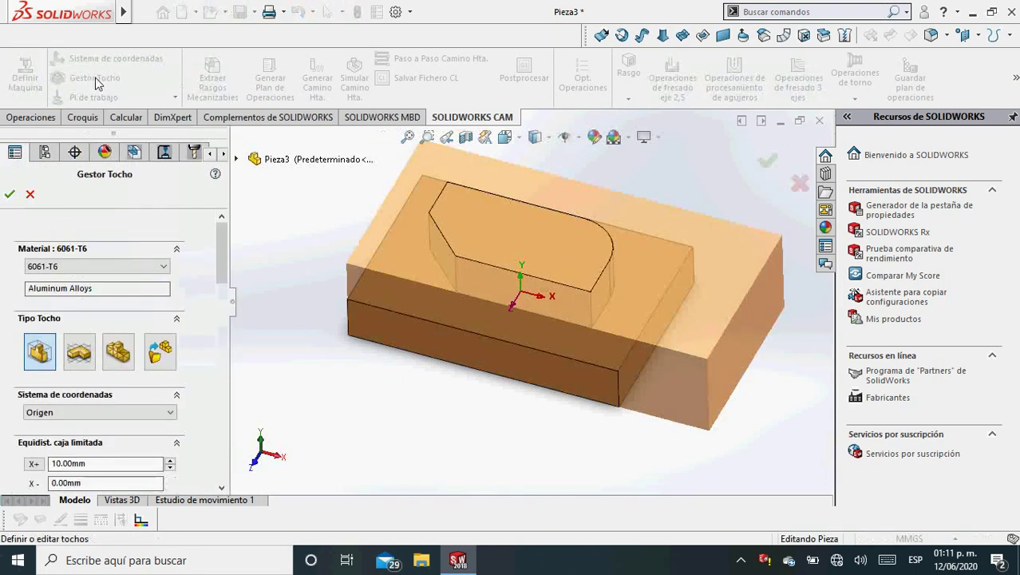
pyautogui.scroll(-3, 88, 400)
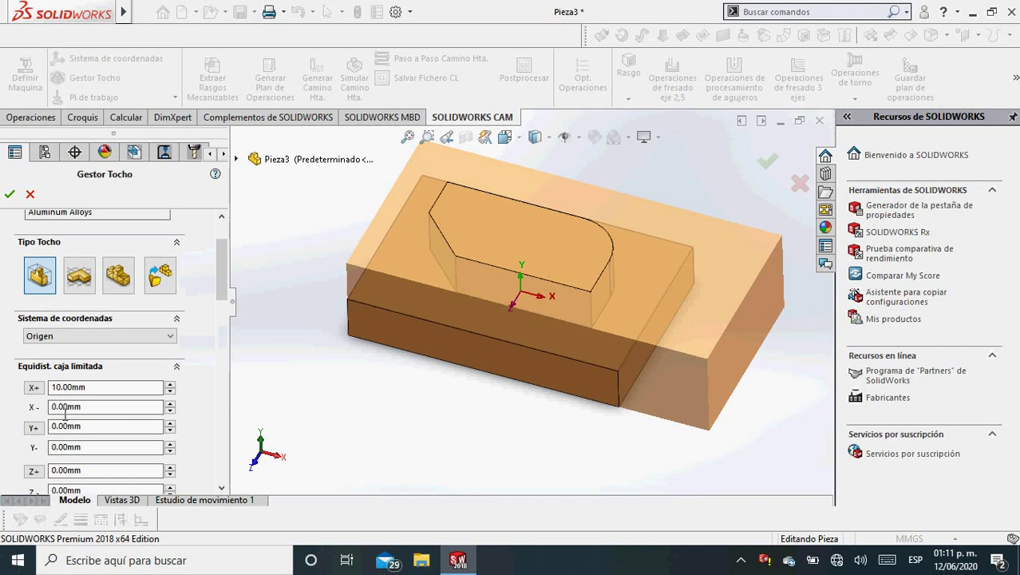
pyautogui.write('1')
pyautogui.write('1')
pyautogui.scroll(-3, 63, 387)
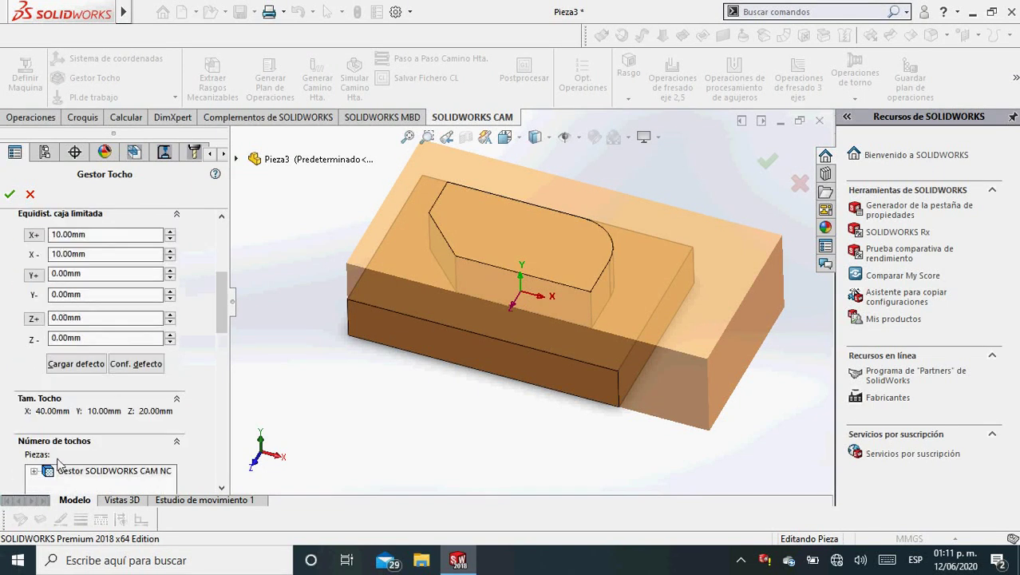
# - Set the stock's Y+ and Y- bounding-box offsets to 10 mm each and accept the stock definition
pyautogui.click(63, 273)
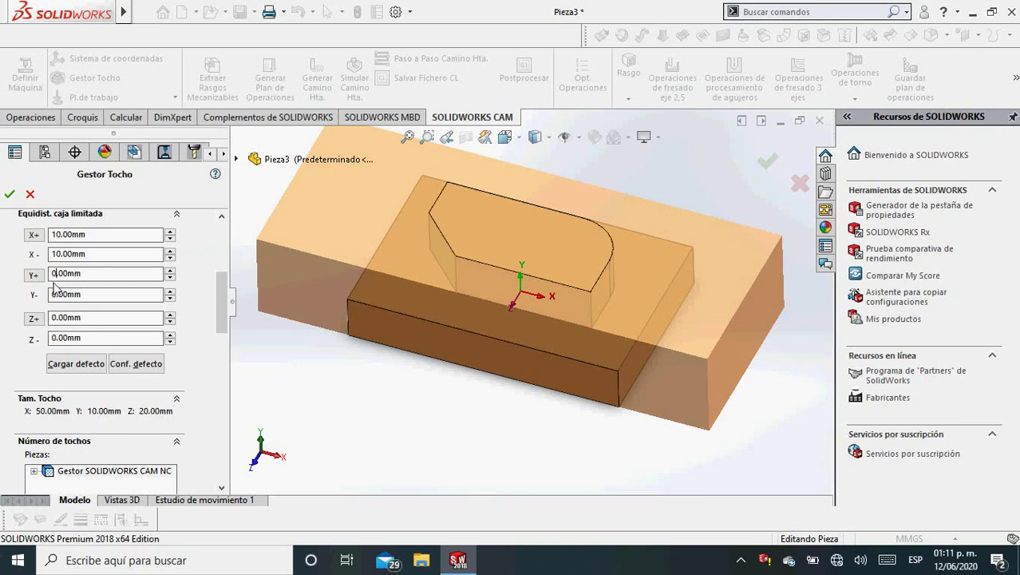
pyautogui.press('Delete')
pyautogui.write('1')
pyautogui.click(62, 296)
pyautogui.press('Delete')
pyautogui.press('Delete')
pyautogui.write('10')
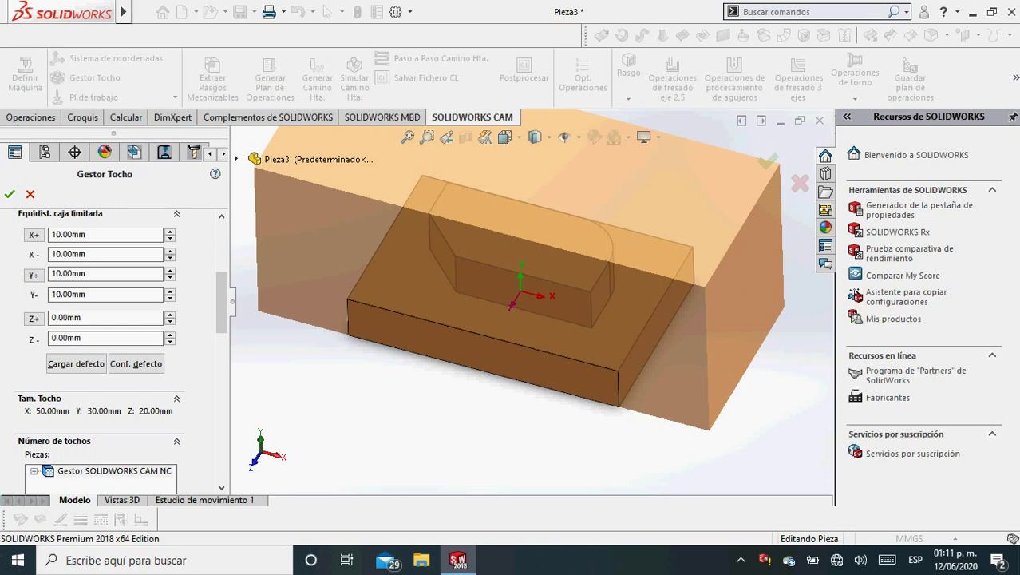
pyautogui.press('Return')
# - Reopen the stock definition and set its Y+ and Y- bounding-box offsets back to 0 mm
pyautogui.click(73, 78)
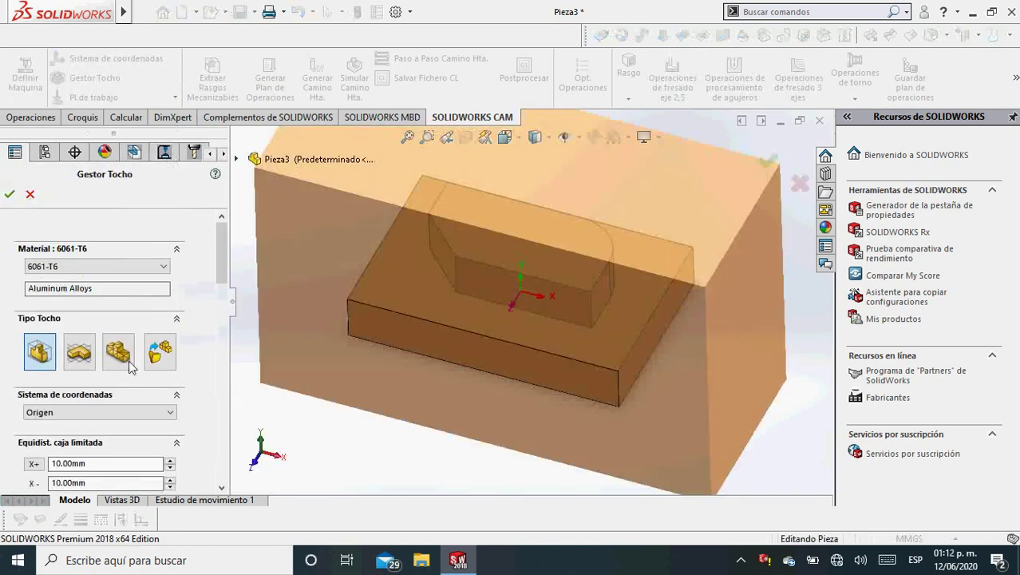
pyautogui.moveTo(455, 377); pyautogui.dragTo(501, 357, button='middle')
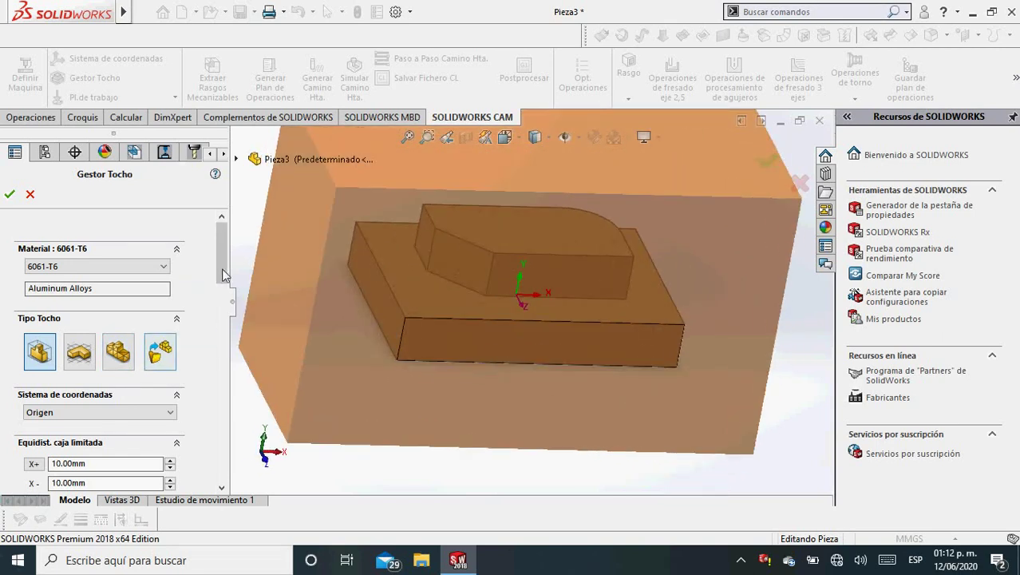
pyautogui.scroll(-5, 214, 296)
pyautogui.click(55, 283)
pyautogui.press('BackSpace')
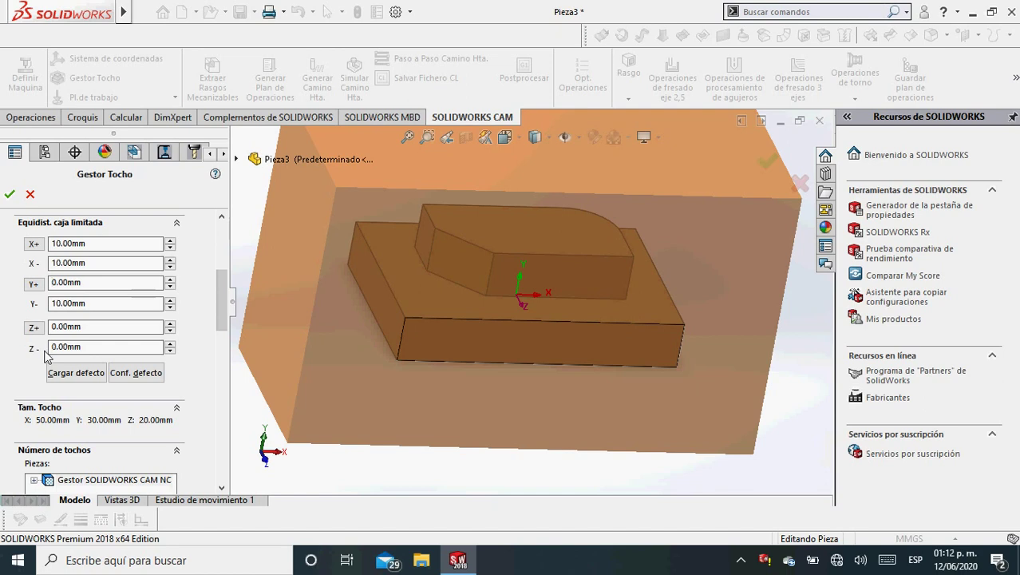
pyautogui.click(63, 305)
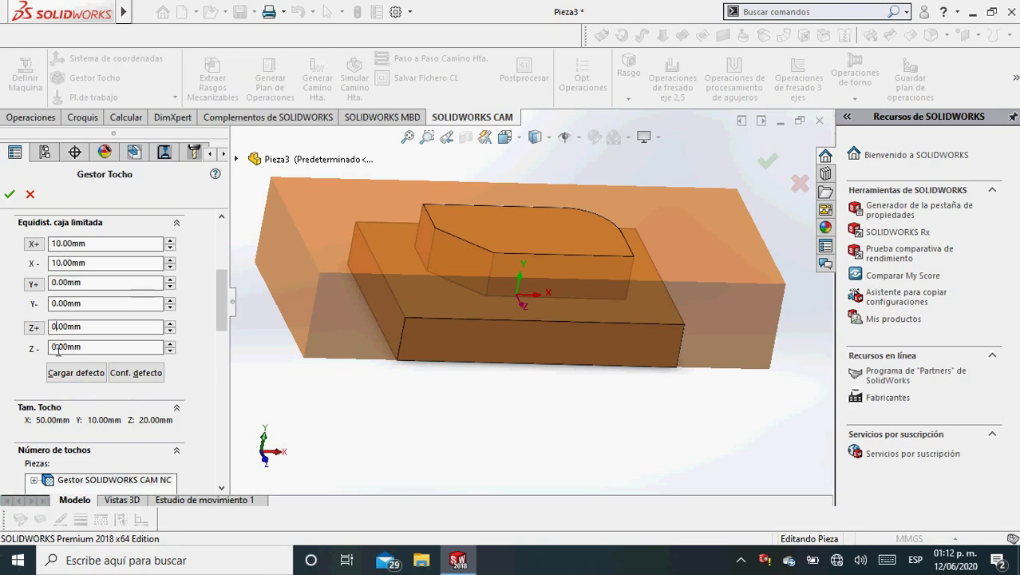
# - Set the stock's Z+ and Z- bounding-box offsets to 10 mm each and check the enlarged stock around the part
pyautogui.write('10')
pyautogui.click(55, 346)
pyautogui.write('1')
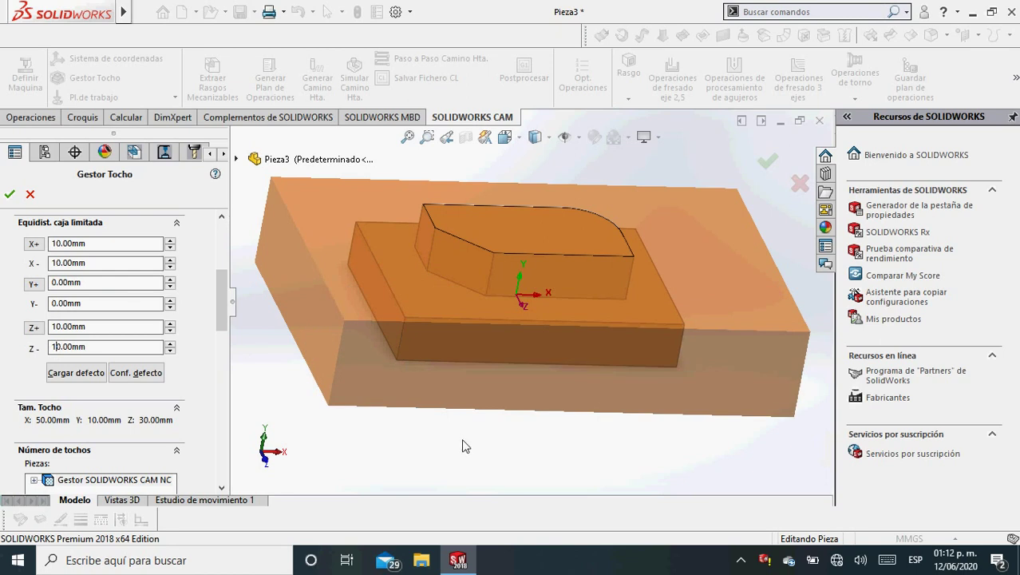
pyautogui.moveTo(474, 422); pyautogui.dragTo(537, 322, button='middle')
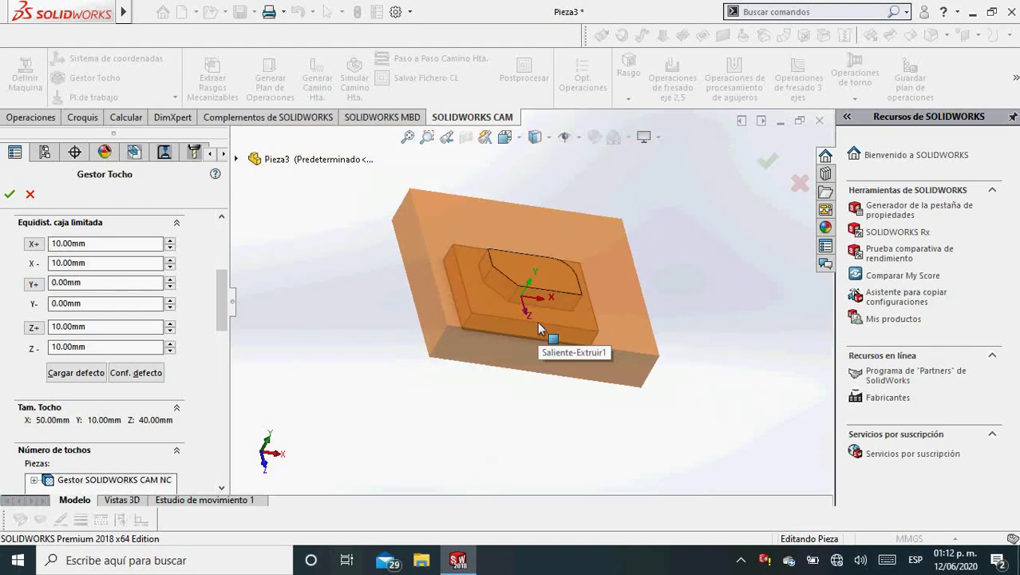
pyautogui.scroll(1, 538, 322)
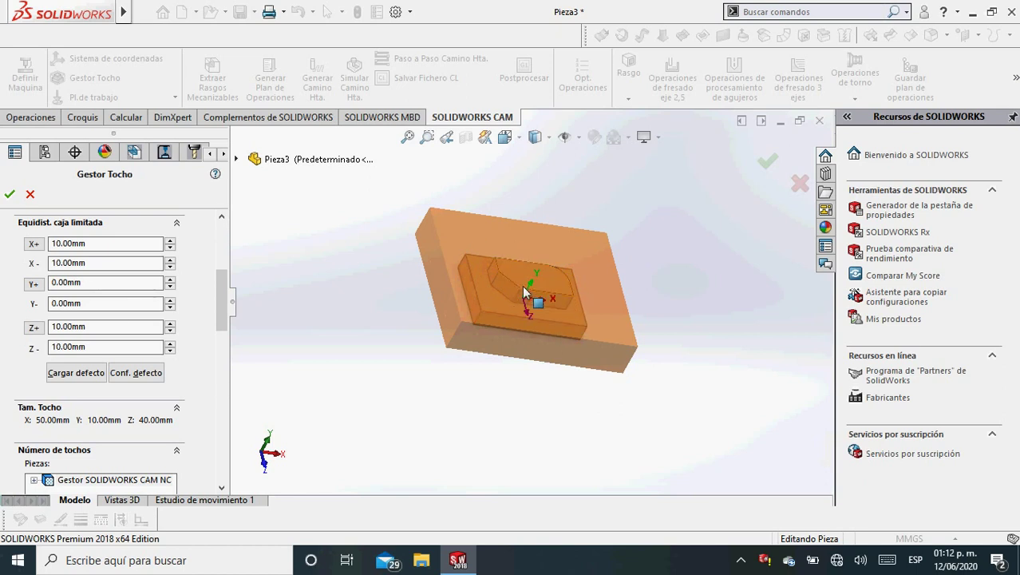
# - Set the stock's X+ and X- bounding-box offsets to 5 mm each
pyautogui.scroll(3, 117, 312)
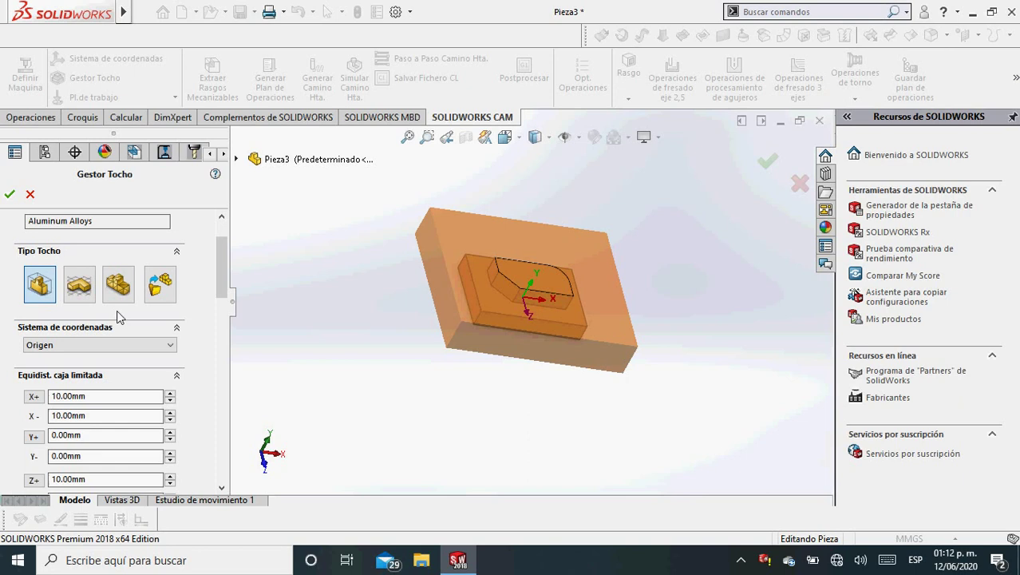
pyautogui.scroll(-2, 117, 310)
pyautogui.scroll(1, 59, 310)
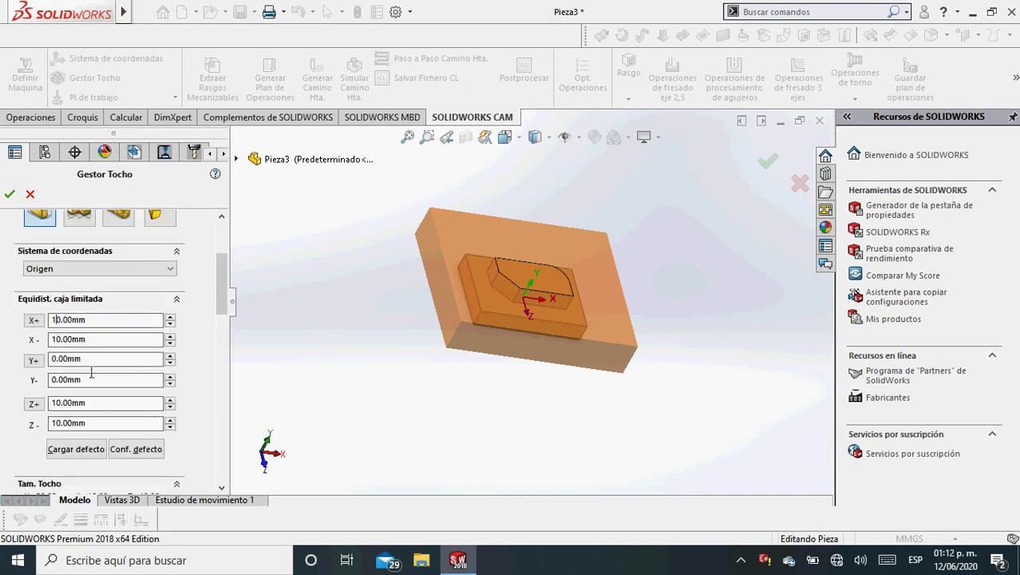
pyautogui.press('BackSpace')
pyautogui.press('BackSpace')
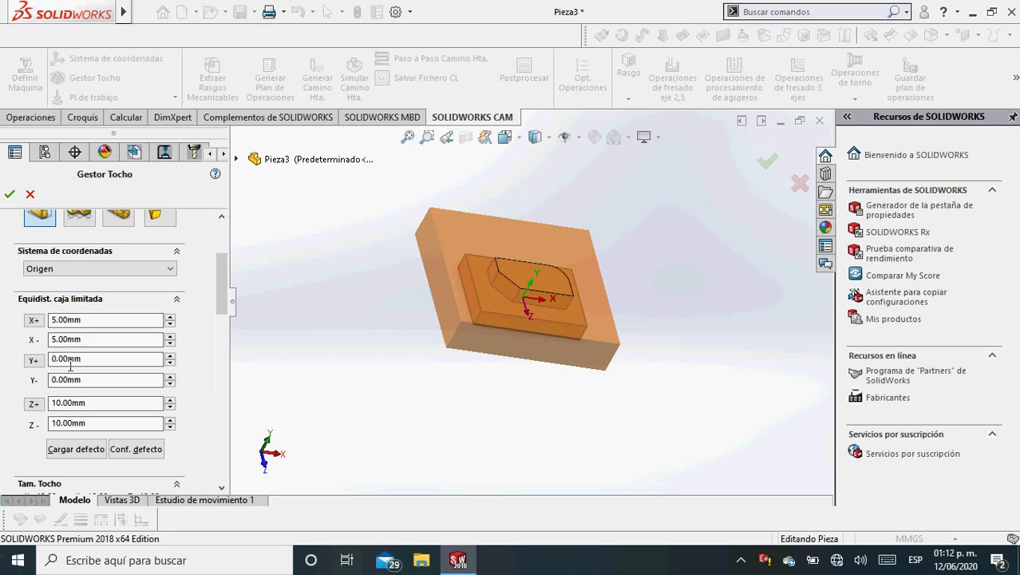
# - Set the stock's Z+ and Z- bounding-box offsets to 5 mm each and accept the stock definition
pyautogui.doubleClick(64, 403)
pyautogui.write('55')
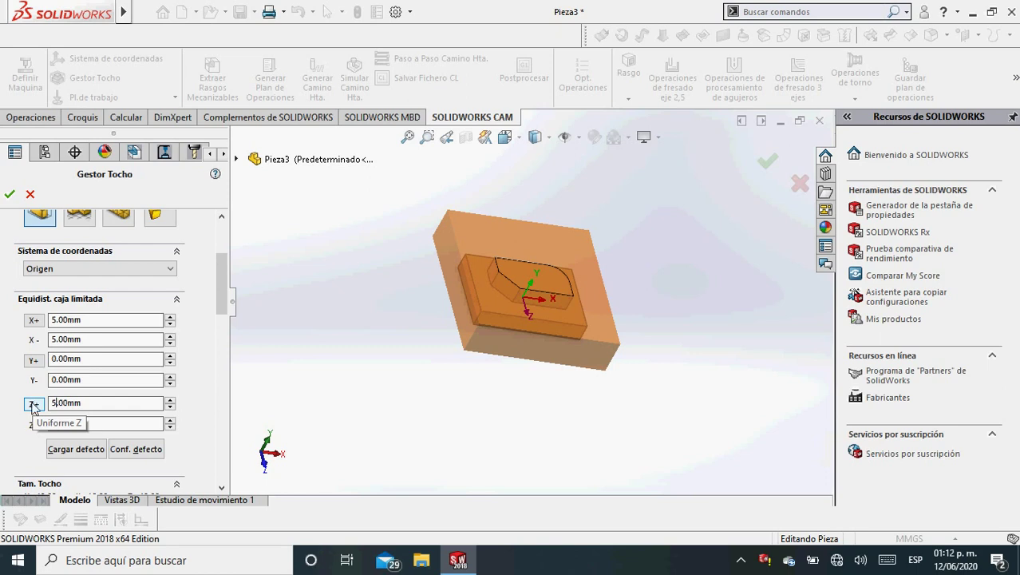
pyautogui.click(112, 423)
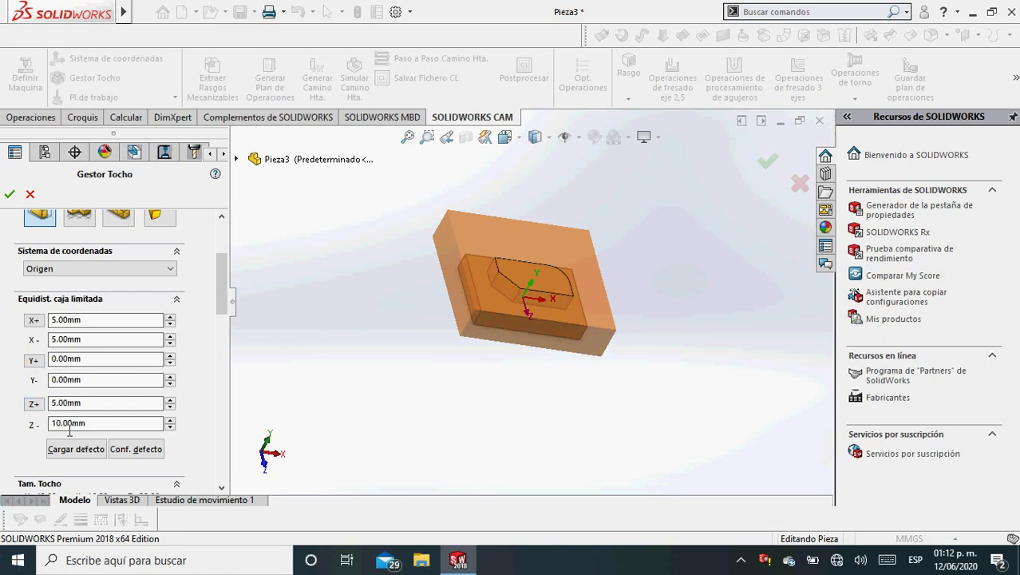
pyautogui.doubleClick(57, 423)
pyautogui.write('5')
pyautogui.press('Return')
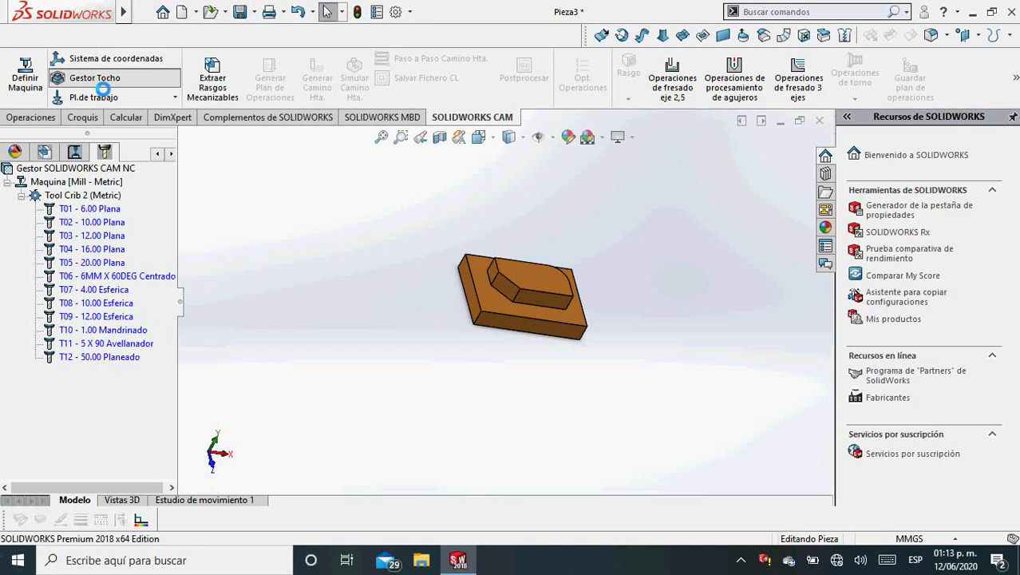
# - Reopen the stock definition and set its X+ bounding-box offset to 0 mm
pyautogui.click(99, 83)
pyautogui.moveTo(574, 302); pyautogui.dragTo(549, 306, button='middle')
pyautogui.scroll(-2, 558, 304)
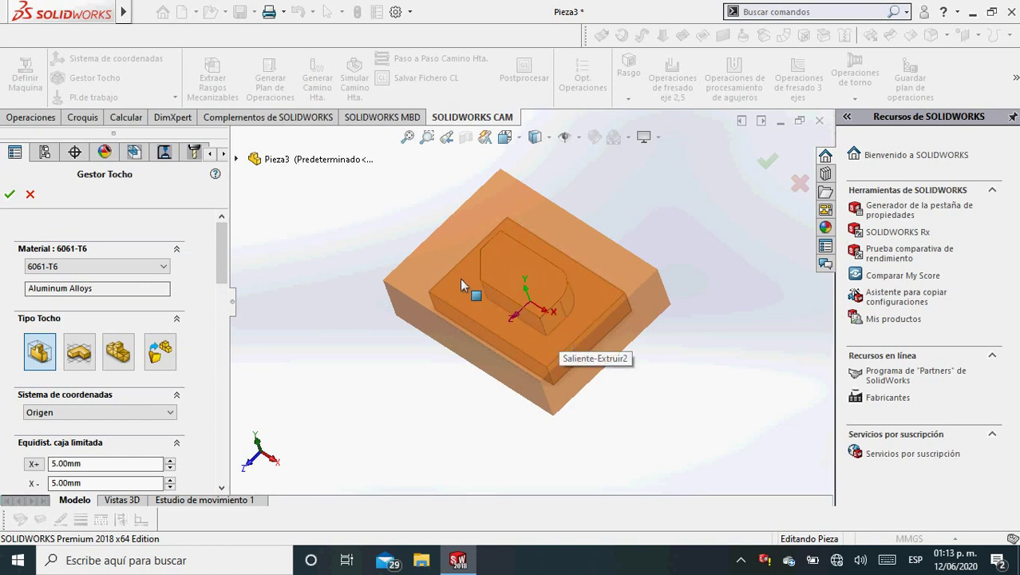
pyautogui.scroll(-4, 107, 433)
pyautogui.click(59, 314)
pyautogui.press('BackSpace')
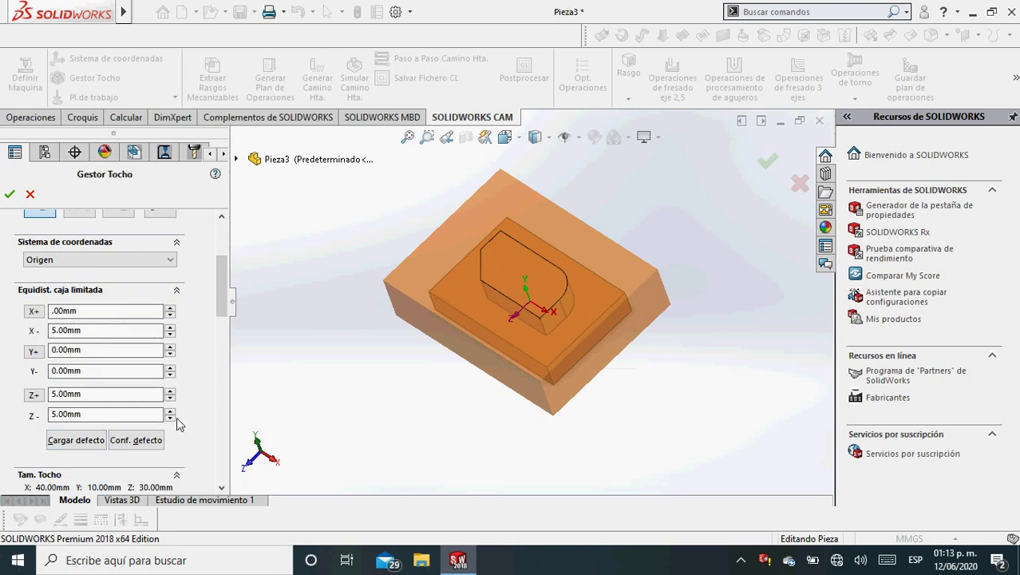
pyautogui.write('0')
# - Set the stock's X-, Z+ and Z- bounding-box offsets to 0 mm and accept the stock definition
pyautogui.click(60, 332)
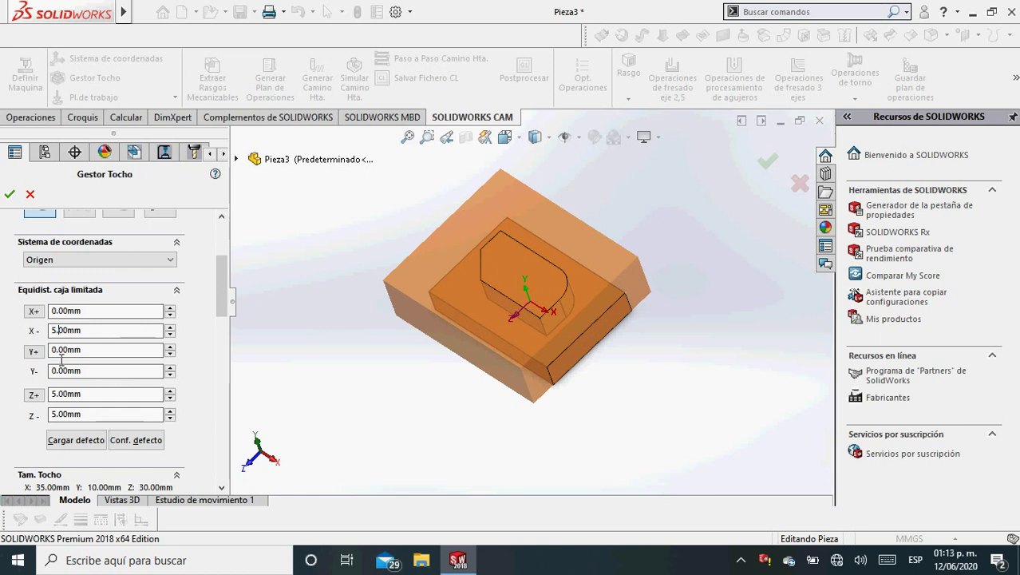
pyautogui.press('Left')
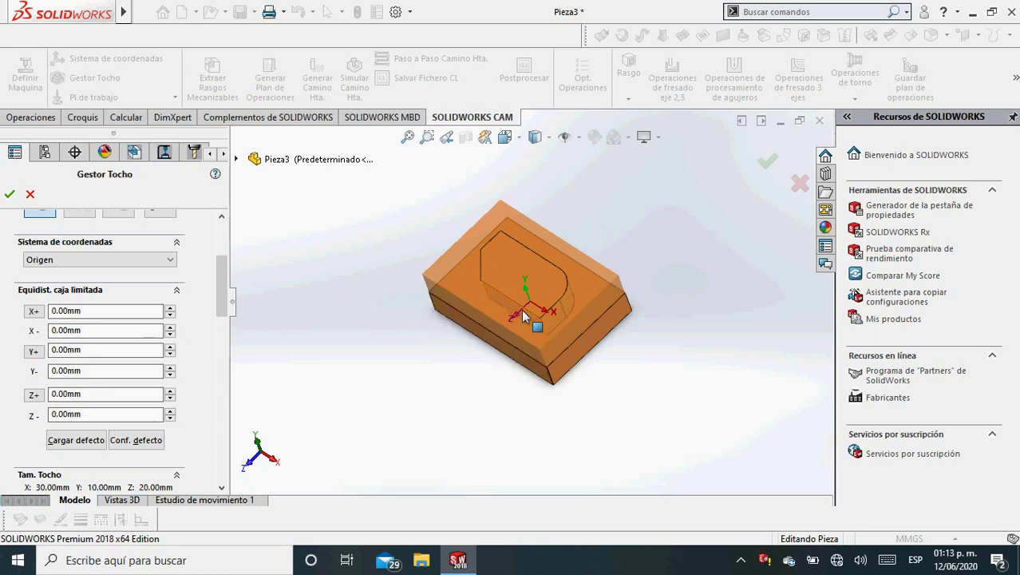
pyautogui.moveTo(531, 316); pyautogui.dragTo(437, 279, button='middle')
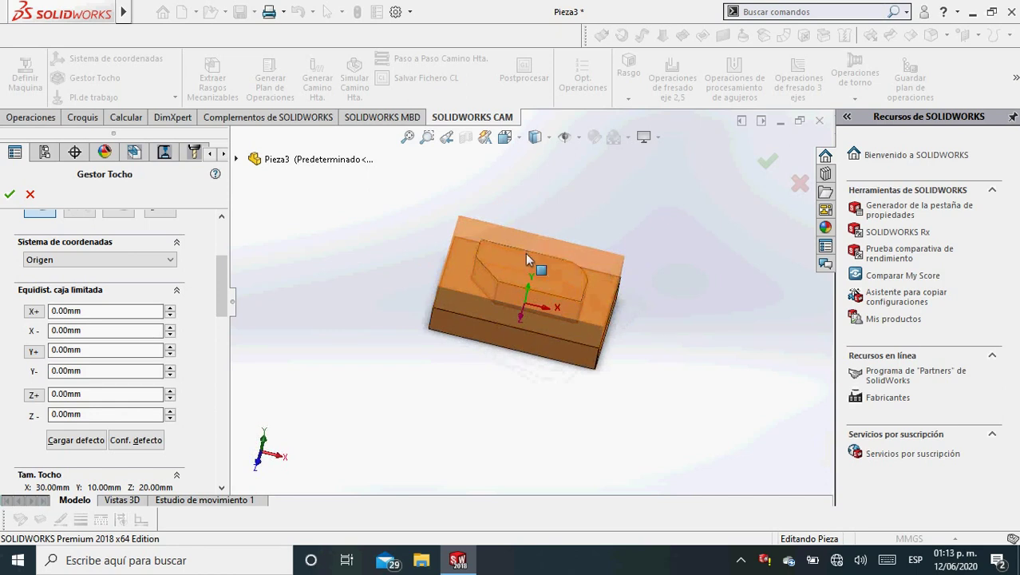
pyautogui.click(768, 164)
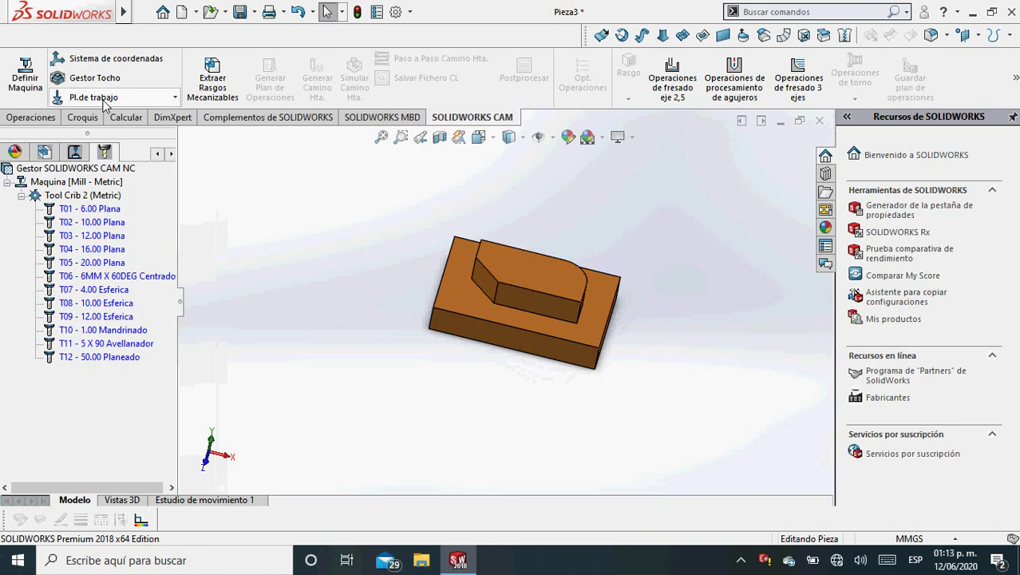
# - Define the fixture coordinate system with the Def. por Usuario method and accept it
pyautogui.click(112, 61)
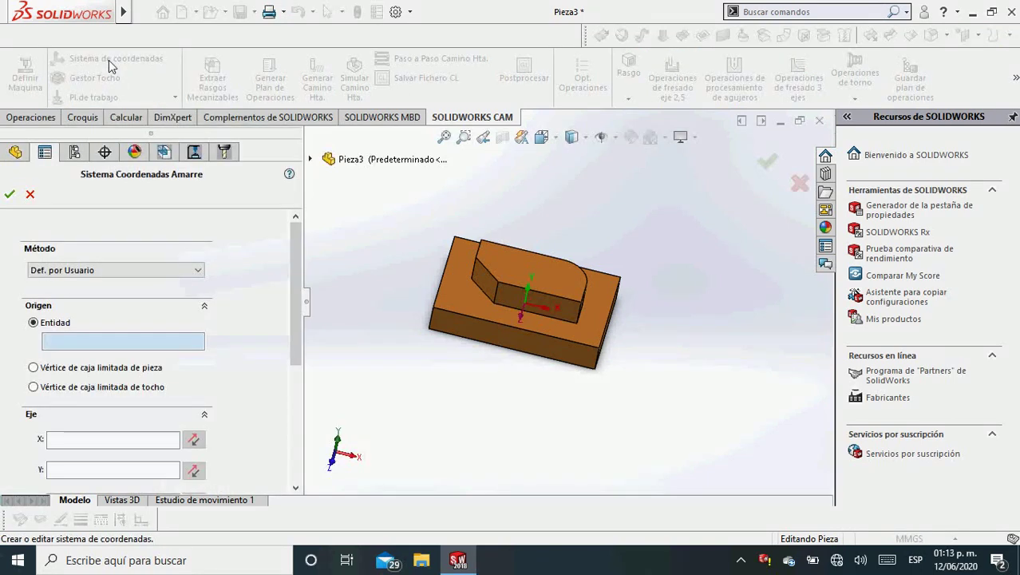
pyautogui.moveTo(579, 383); pyautogui.dragTo(559, 308, button='middle')
pyautogui.scroll(3, 564, 292)
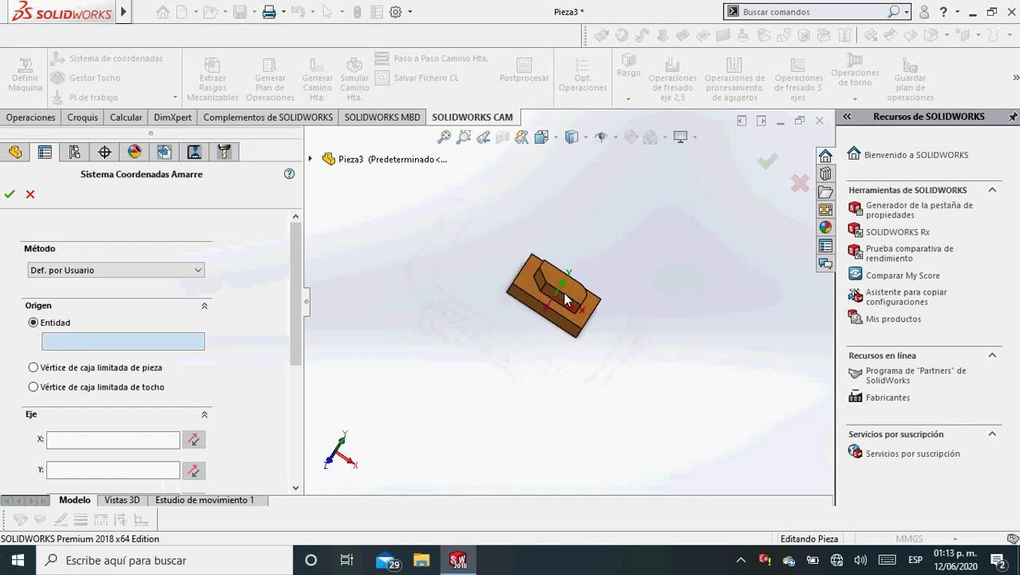
pyautogui.middleClick(564, 292)
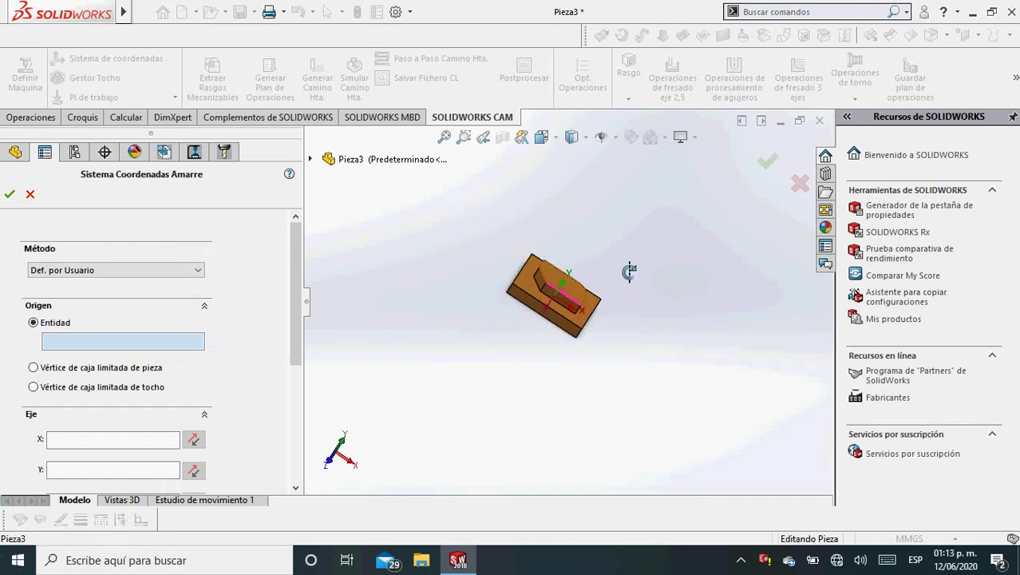
pyautogui.click(765, 164)
# - Start a mill part setup (Pl. trabajo fresa) and examine the Alzado plane and machining direction on the part
pyautogui.click(108, 99)
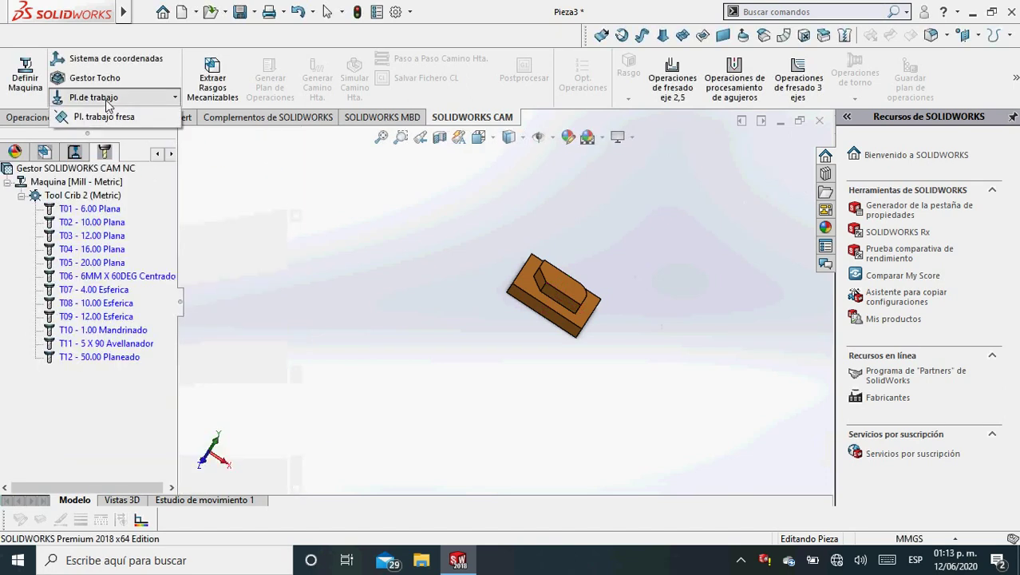
pyautogui.click(104, 116)
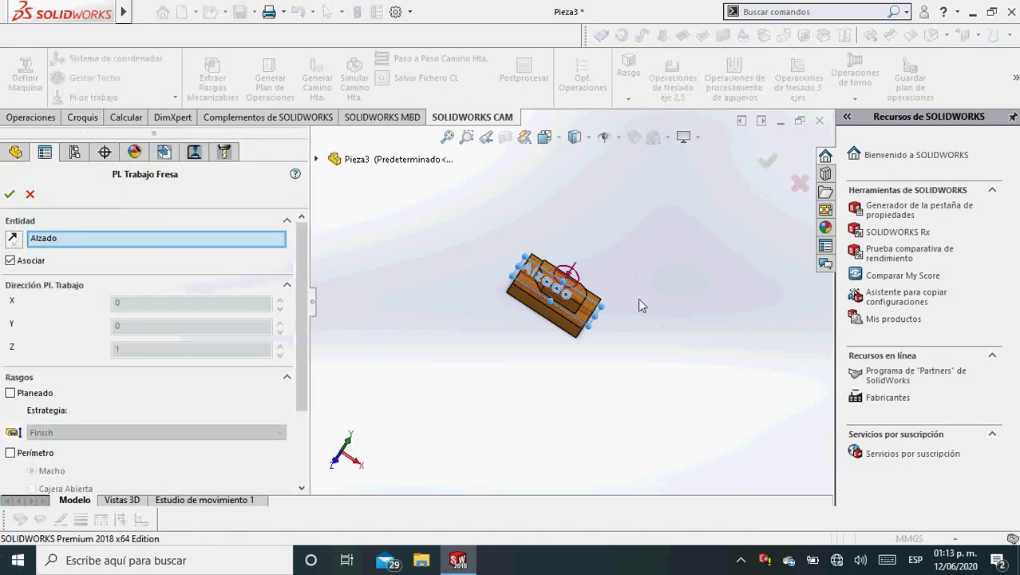
pyautogui.moveTo(590, 360); pyautogui.dragTo(613, 387, button='middle')
pyautogui.scroll(3, 576, 294)
pyautogui.scroll(-4, 574, 289)
pyautogui.scroll(-4, 573, 287)
pyautogui.moveTo(663, 446)
pyautogui.mouseDown(button='middle')
pyautogui.moveTo(594, 460)
pyautogui.moveTo(601, 489)
pyautogui.moveTo(631, 495)
pyautogui.moveTo(674, 447)
pyautogui.mouseUp(button='middle')
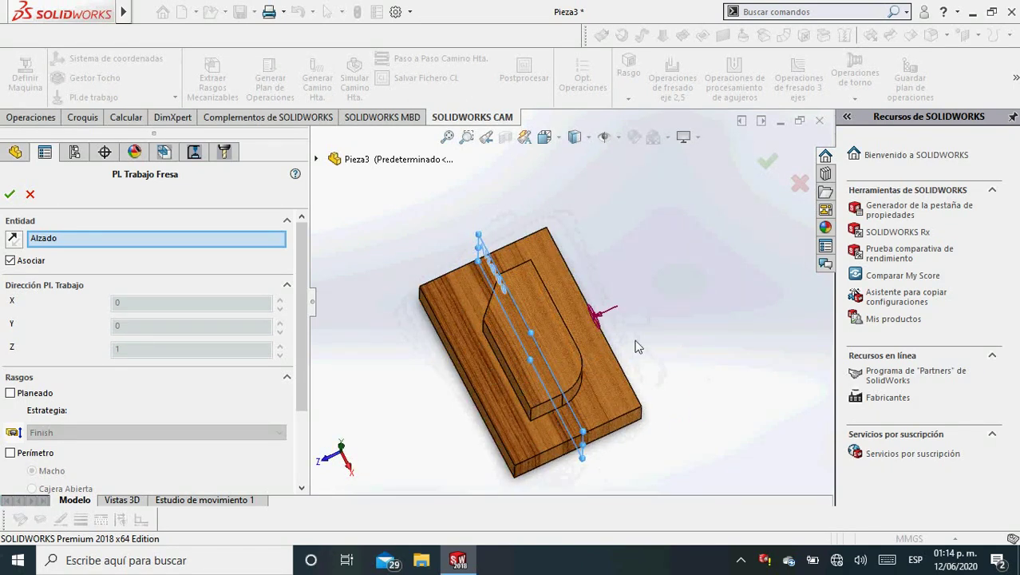
pyautogui.moveTo(646, 332); pyautogui.dragTo(541, 349, button='middle')
pyautogui.scroll(-2, 523, 360)
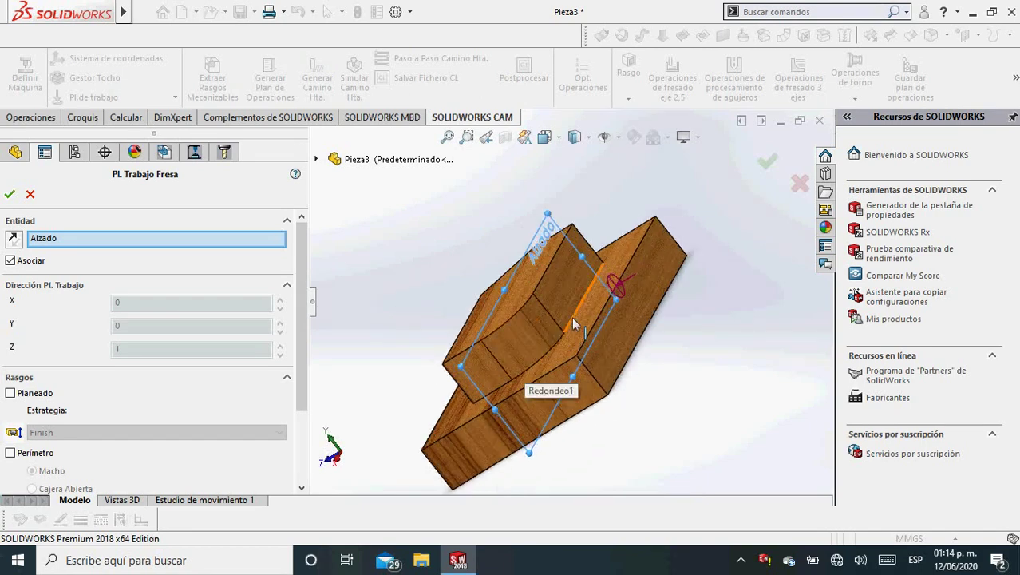
pyautogui.moveTo(605, 296); pyautogui.dragTo(597, 403, button='middle')
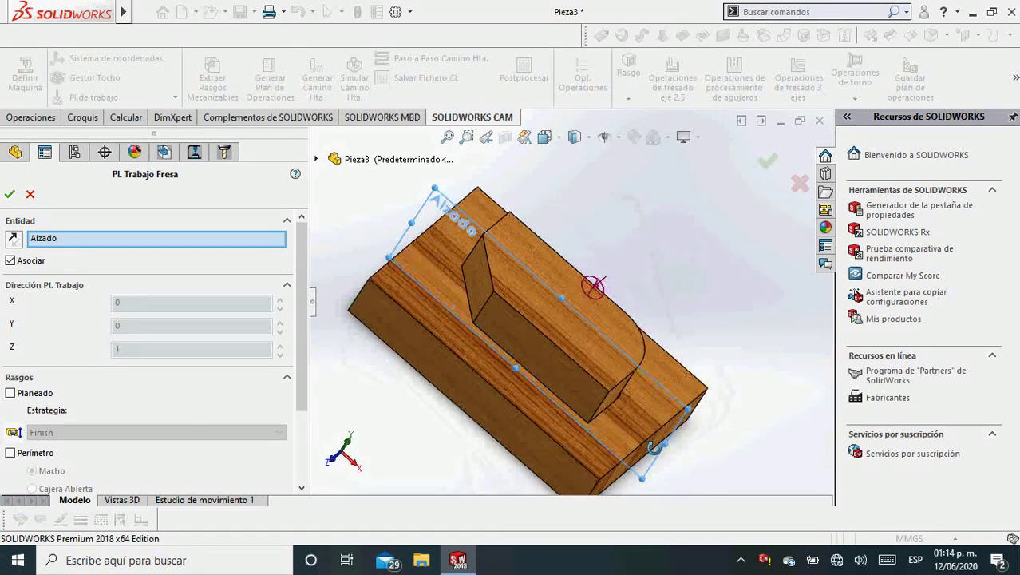
pyautogui.scroll(-3, 599, 392)
pyautogui.scroll(3, 602, 399)
pyautogui.moveTo(585, 366); pyautogui.dragTo(595, 313, button='middle')
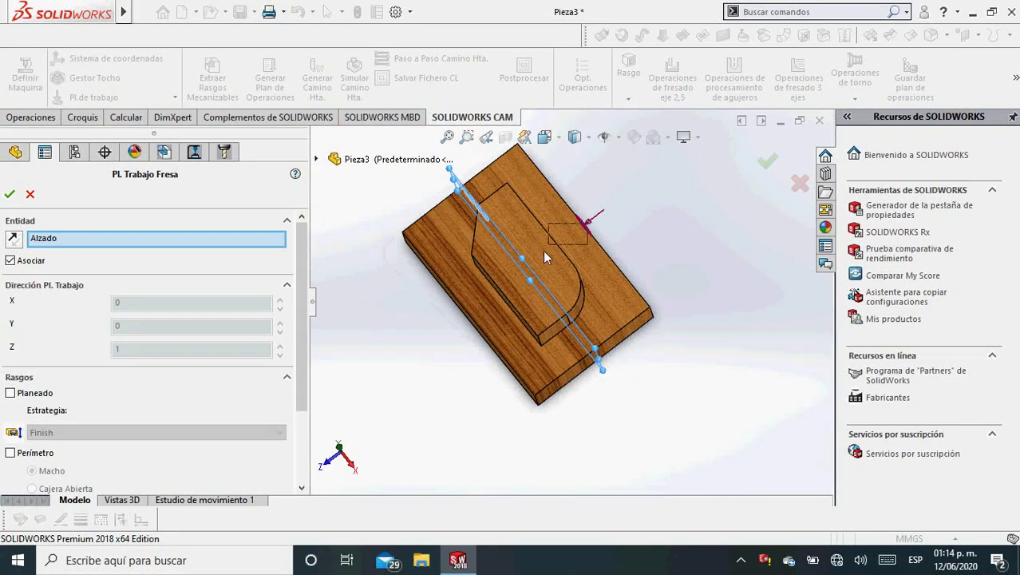
# - Select the boss's top face as the mill setup entity, check the machining direction and accept the setup
pyautogui.click(523, 266)
pyautogui.moveTo(387, 356); pyautogui.dragTo(518, 310, button='middle')
pyautogui.scroll(3, 560, 292)
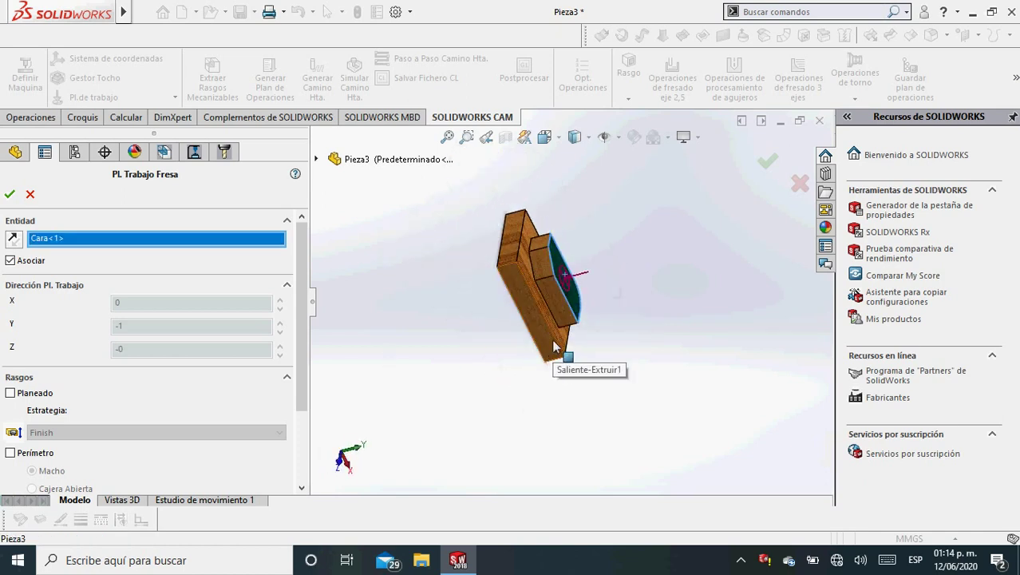
pyautogui.hotkey('ctrl', '1')
pyautogui.moveTo(562, 282); pyautogui.dragTo(549, 292, button='middle')
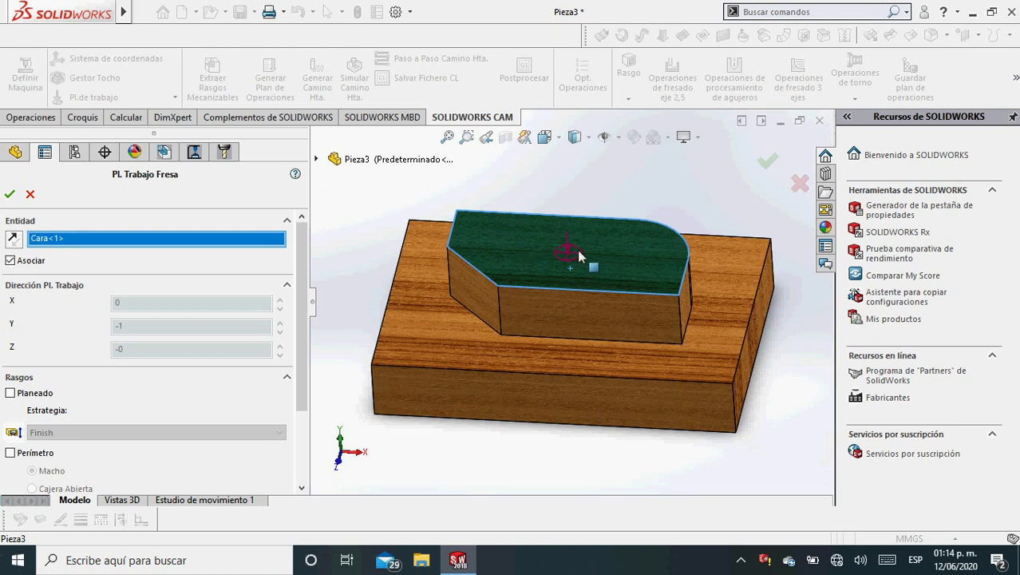
pyautogui.click(766, 165)
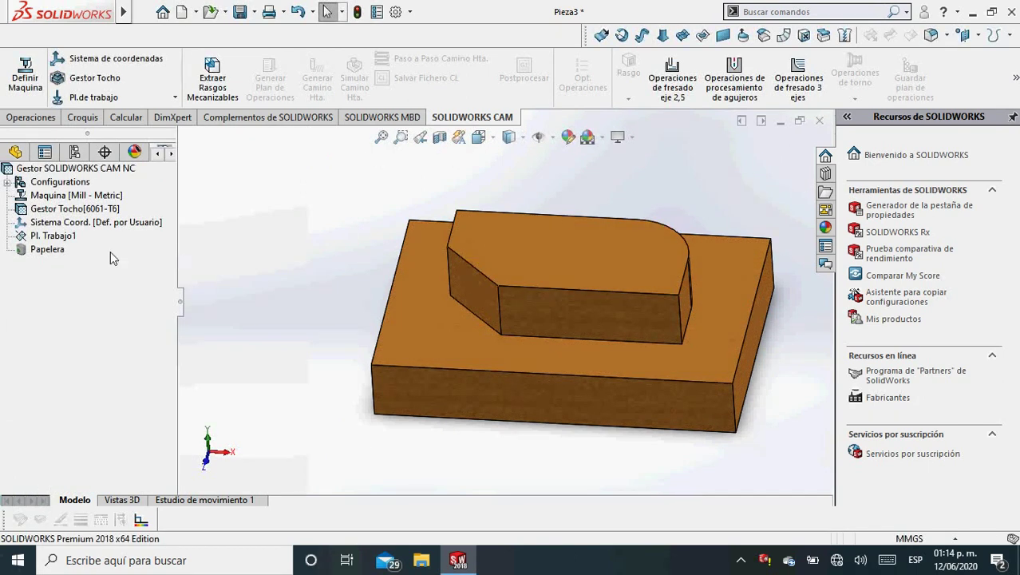
pyautogui.click(53, 235)
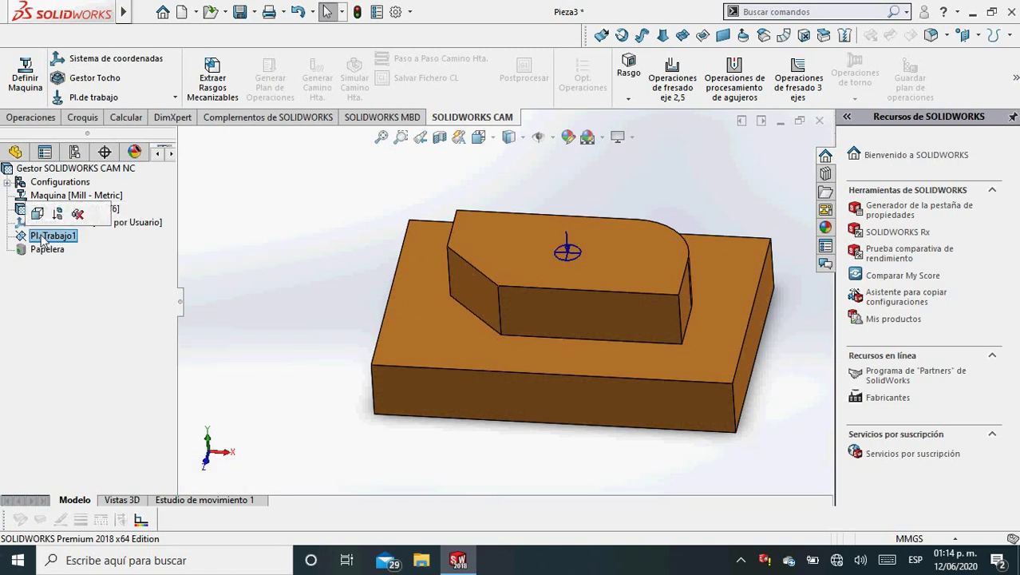
pyautogui.rightClick(43, 240)
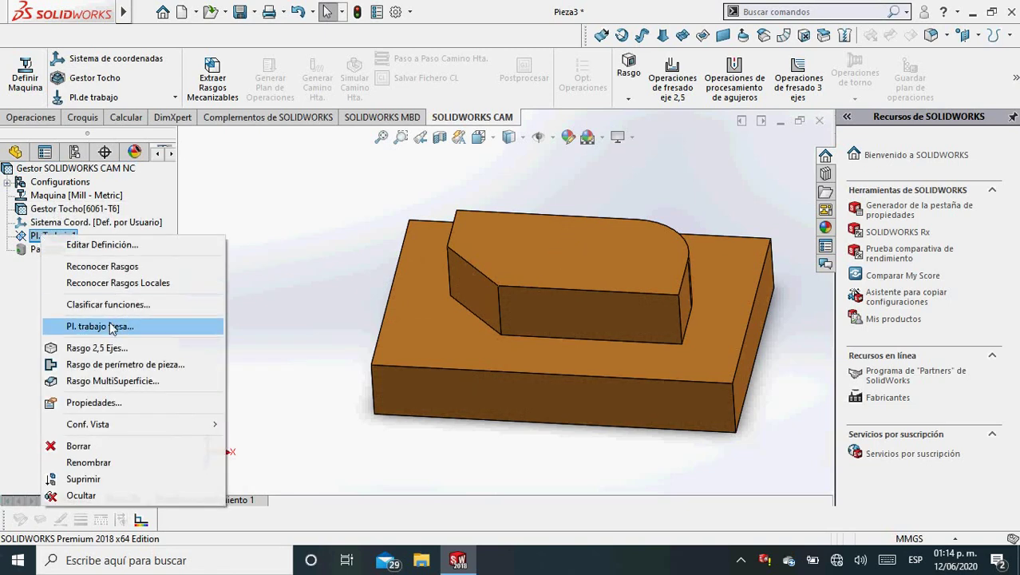
pyautogui.click(96, 349)
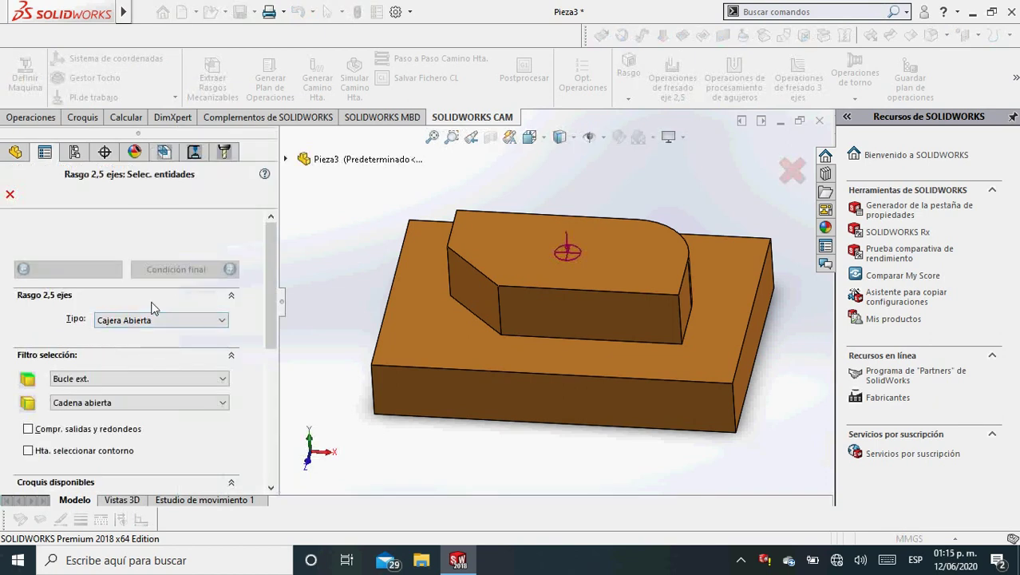
pyautogui.scroll(-3, 154, 309)
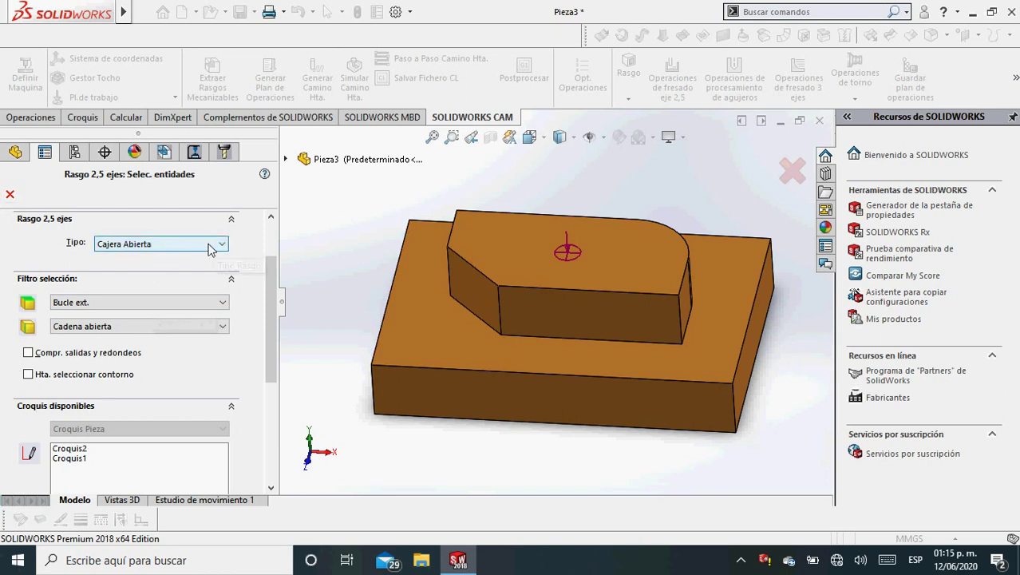
pyautogui.click(779, 173)
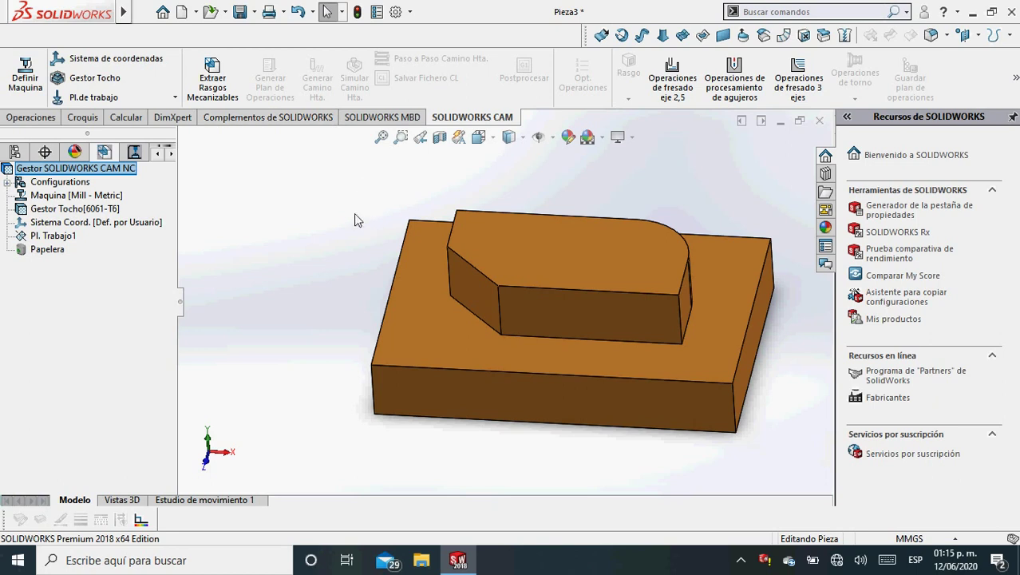
# - Extract the part's machinable features and review the extracted open pocket's definition, closing it without editing
pyautogui.click(221, 94)
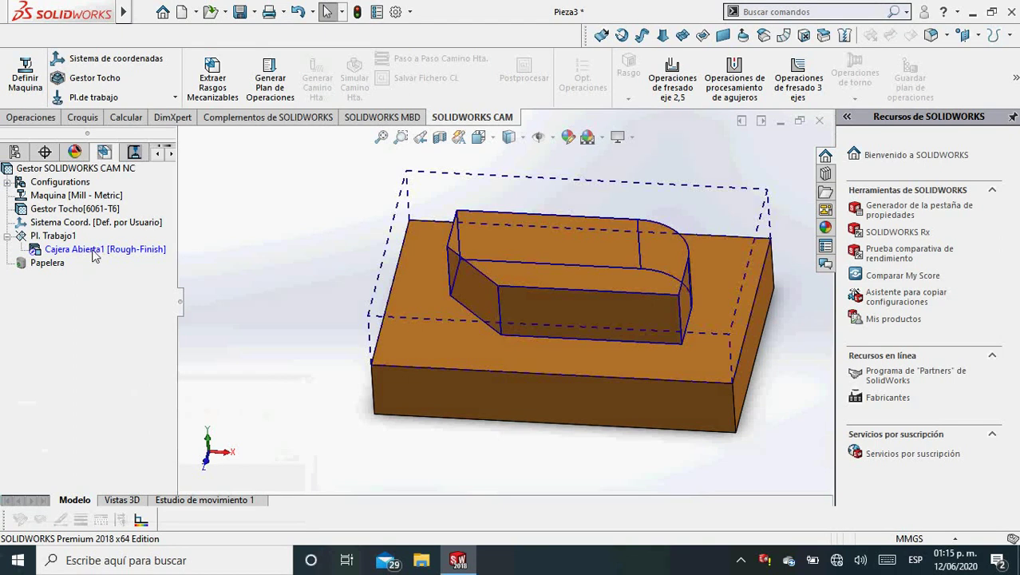
pyautogui.click(94, 250)
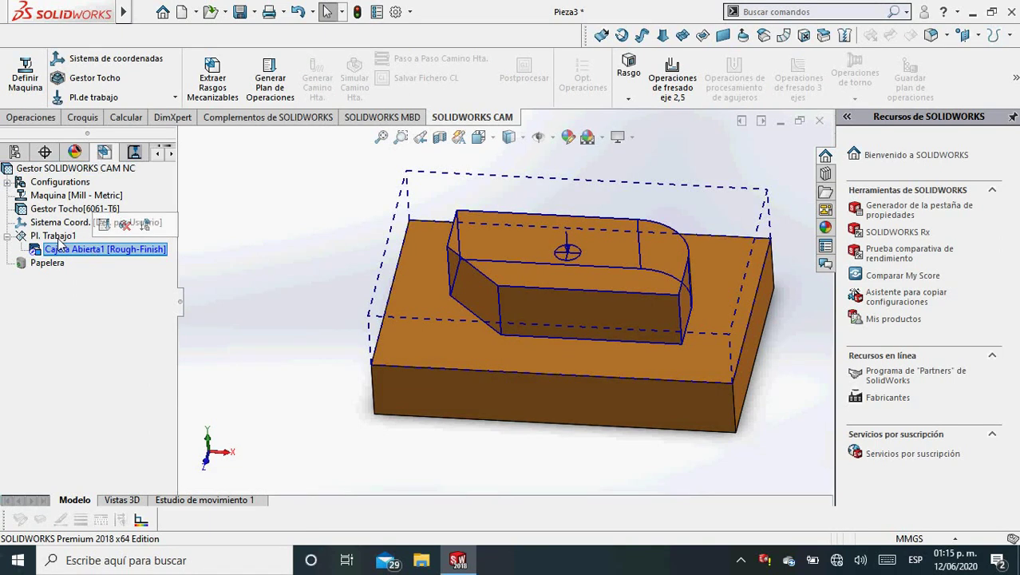
pyautogui.click(71, 249)
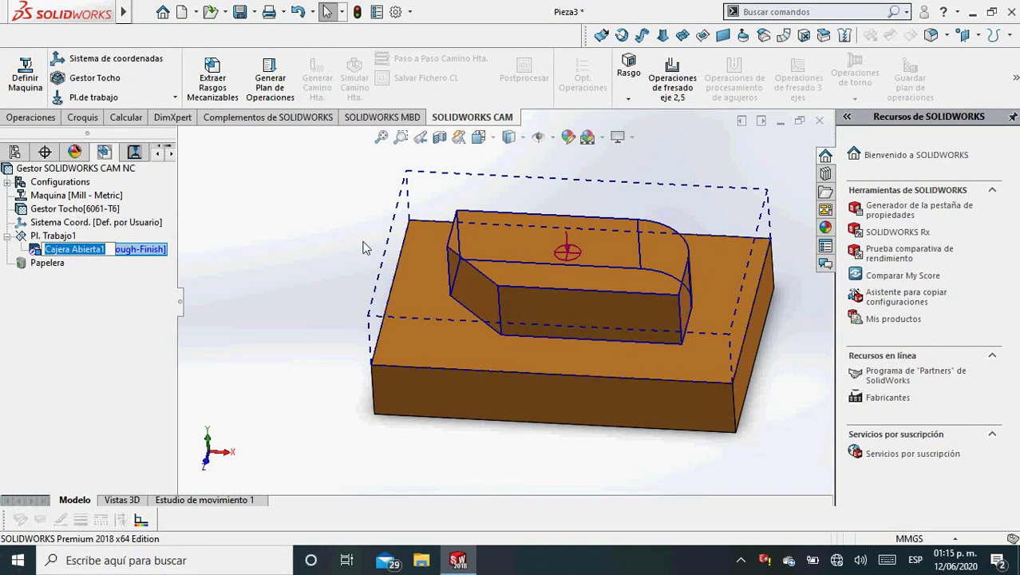
pyautogui.click(123, 302)
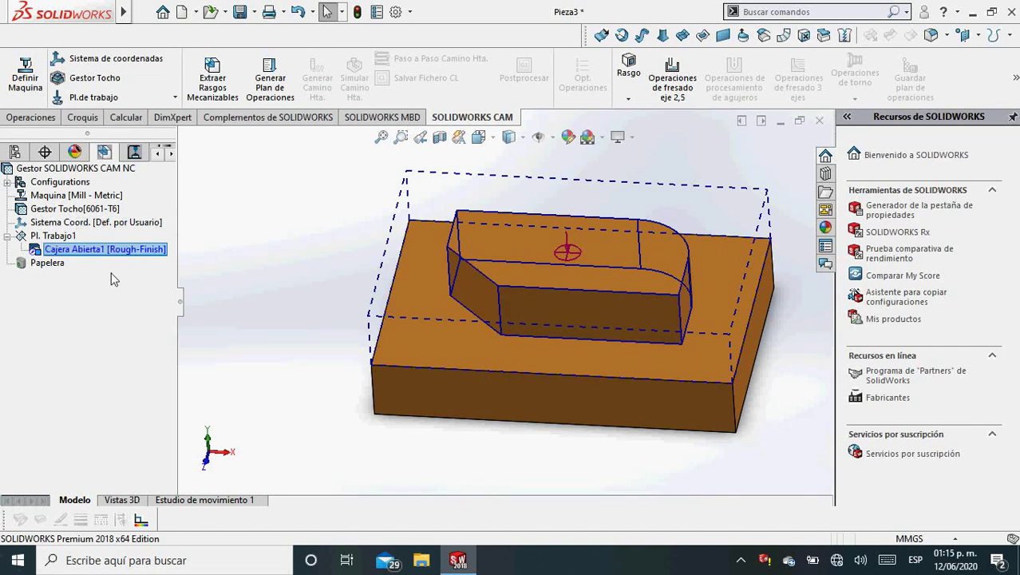
pyautogui.doubleClick(53, 252)
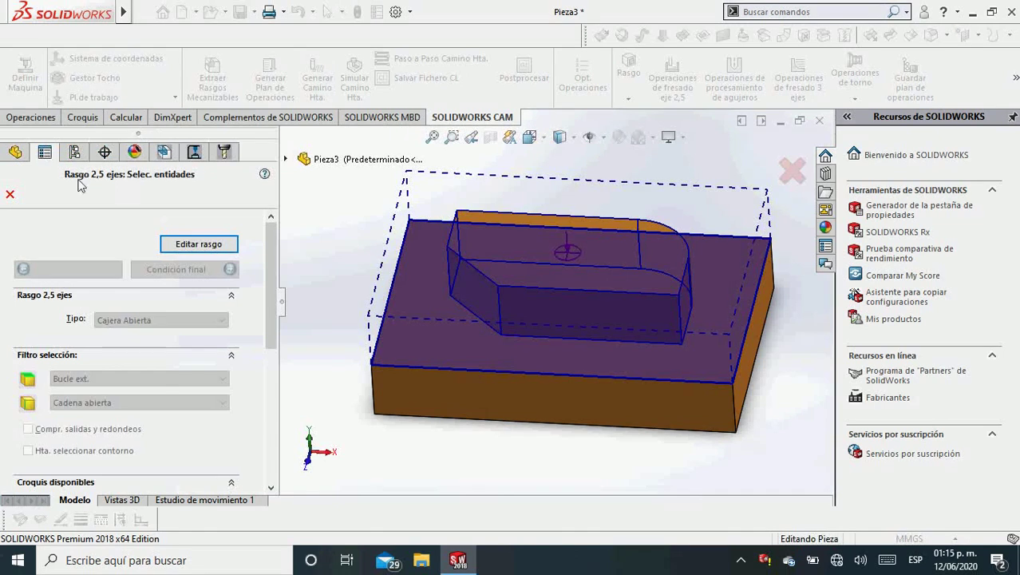
pyautogui.click(10, 195)
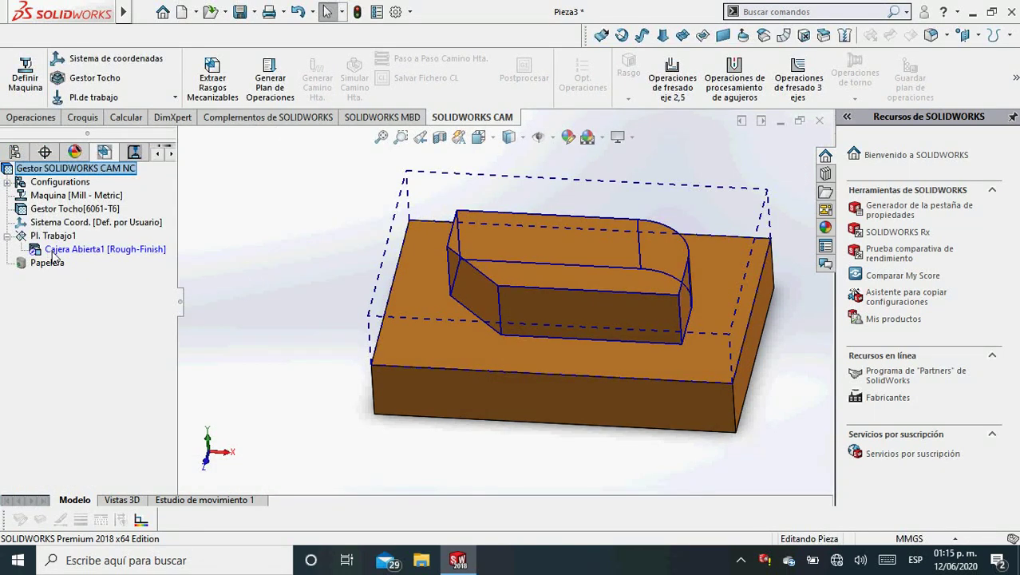
# - Generate the operation plan for the extracted open pocket and examine the resulting roughing and contouring operations
pyautogui.click(53, 254)
pyautogui.rightClick(54, 254)
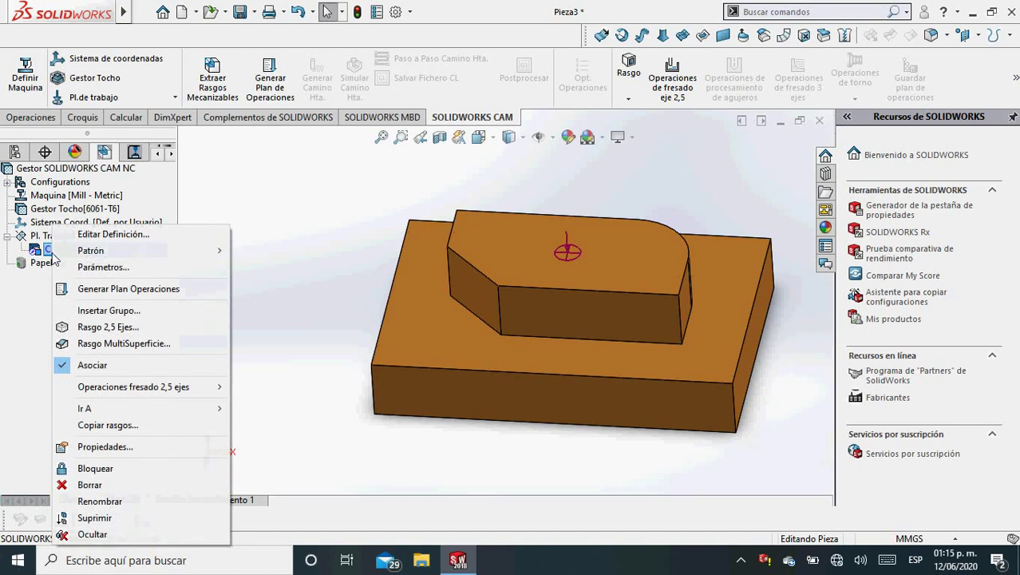
pyautogui.moveTo(74, 257)
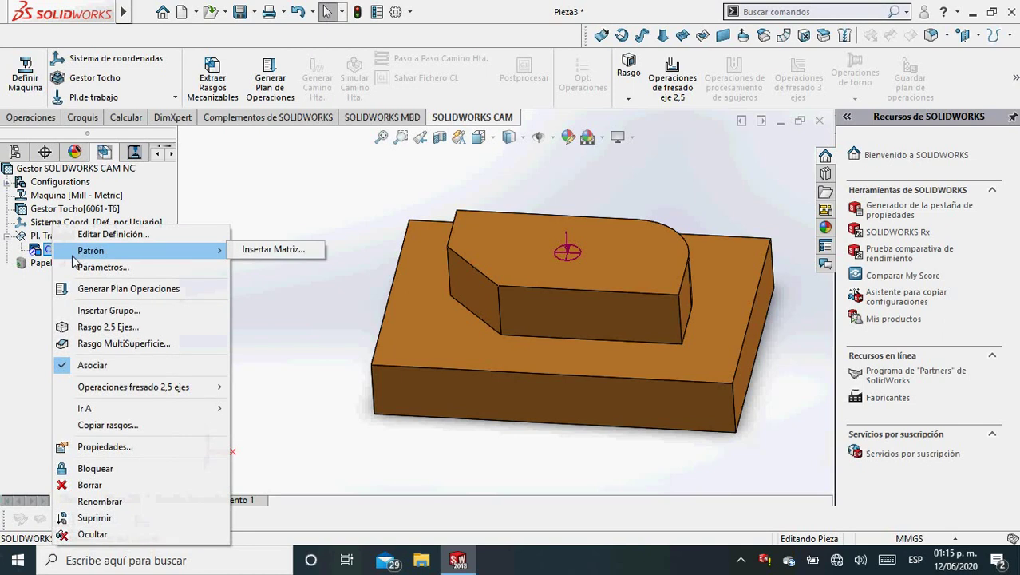
pyautogui.click(97, 290)
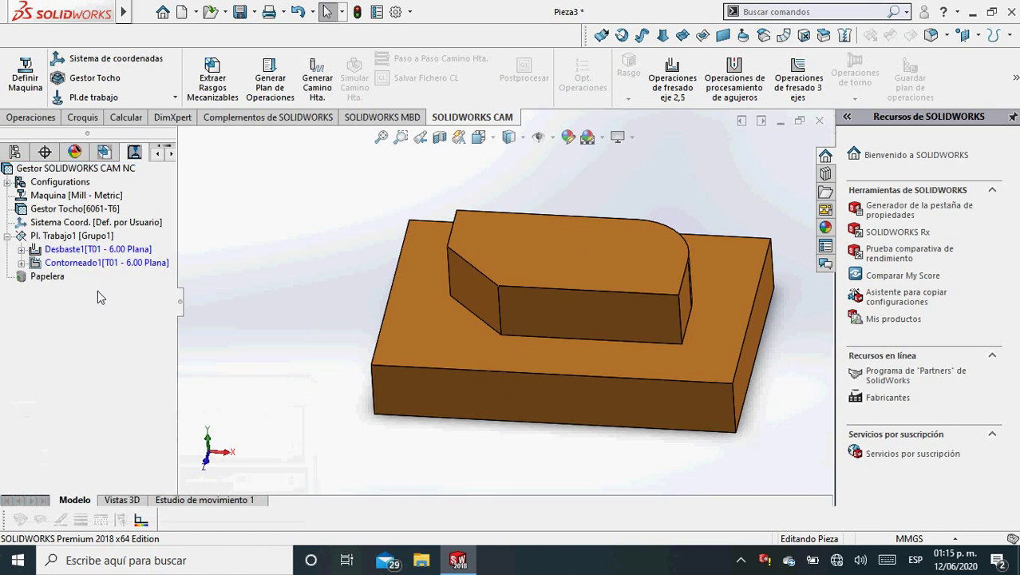
pyautogui.click(67, 250)
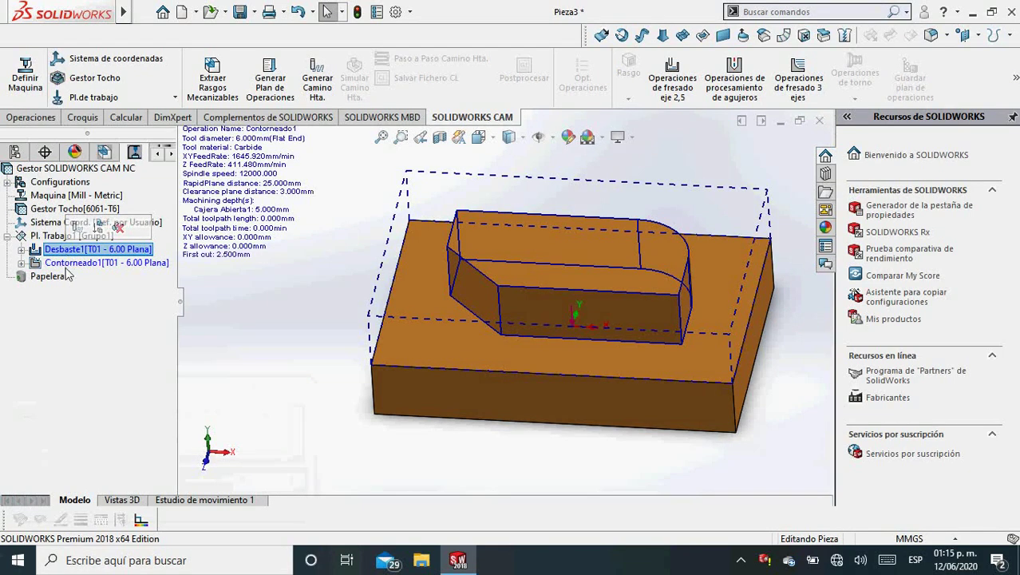
pyautogui.click(68, 264)
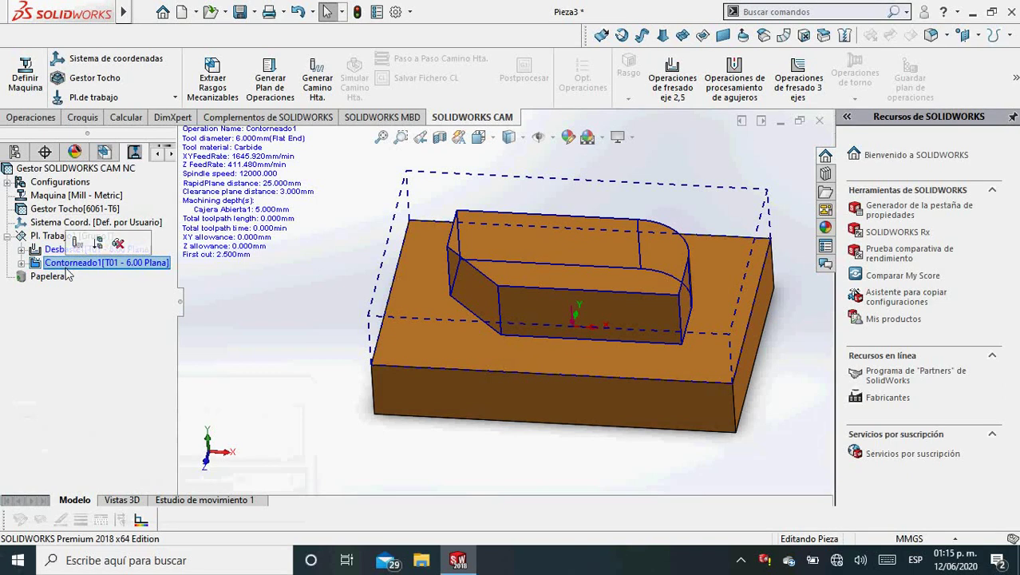
# - Edit the definition of the open pocket under the roughing operation and bring up its tool settings
pyautogui.click(21, 250)
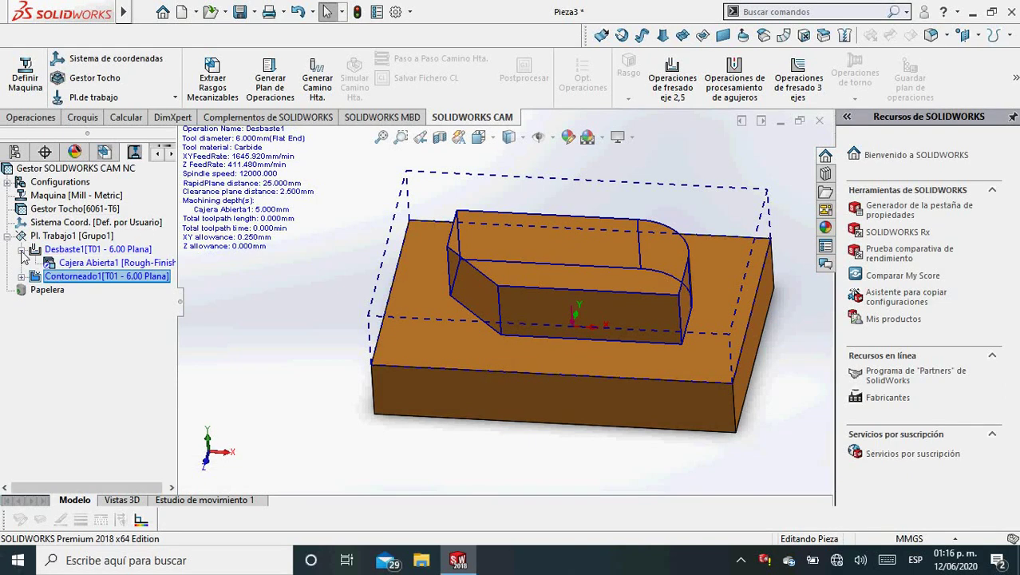
pyautogui.click(84, 264)
pyautogui.rightClick(88, 268)
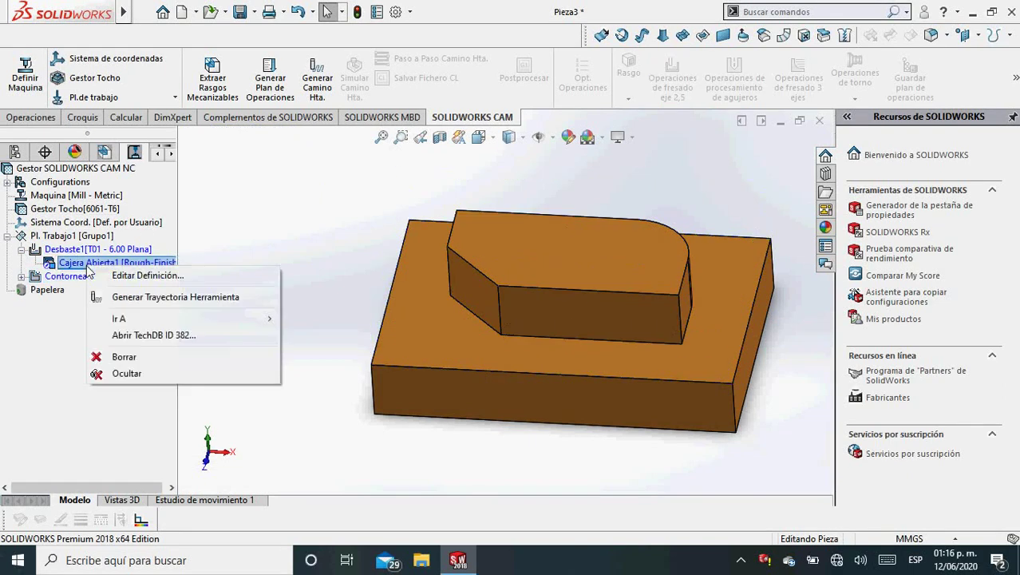
pyautogui.click(126, 277)
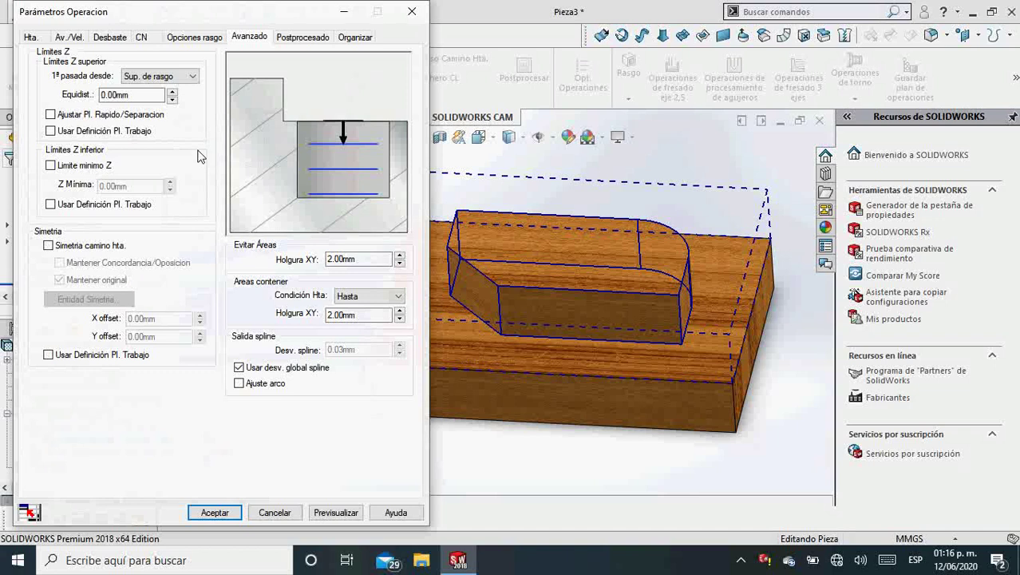
pyautogui.click(44, 40)
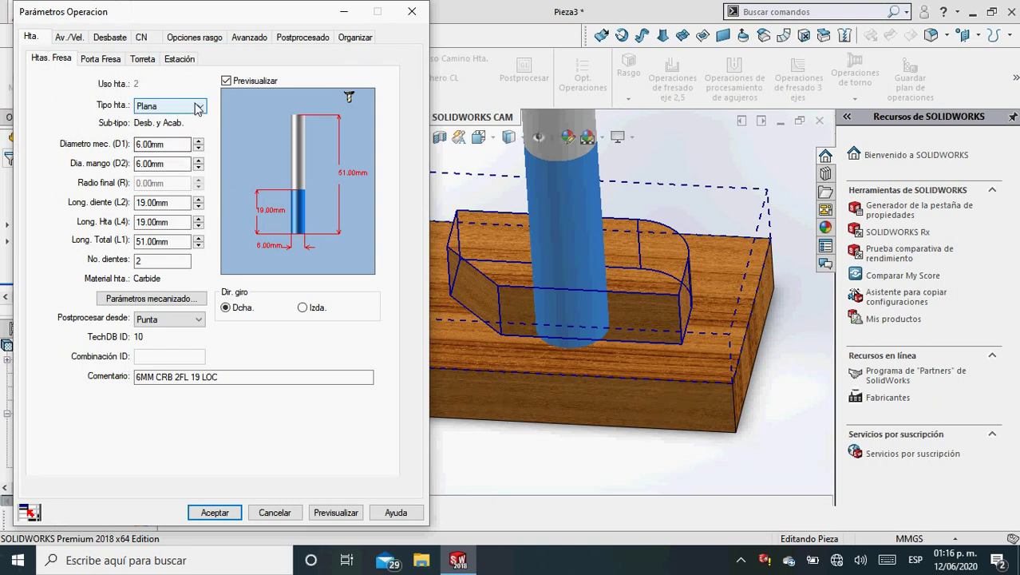
# - Add the 3MM CRB 2FL 12 LOC flat end mill from the tool library to the turret
pyautogui.click(142, 59)
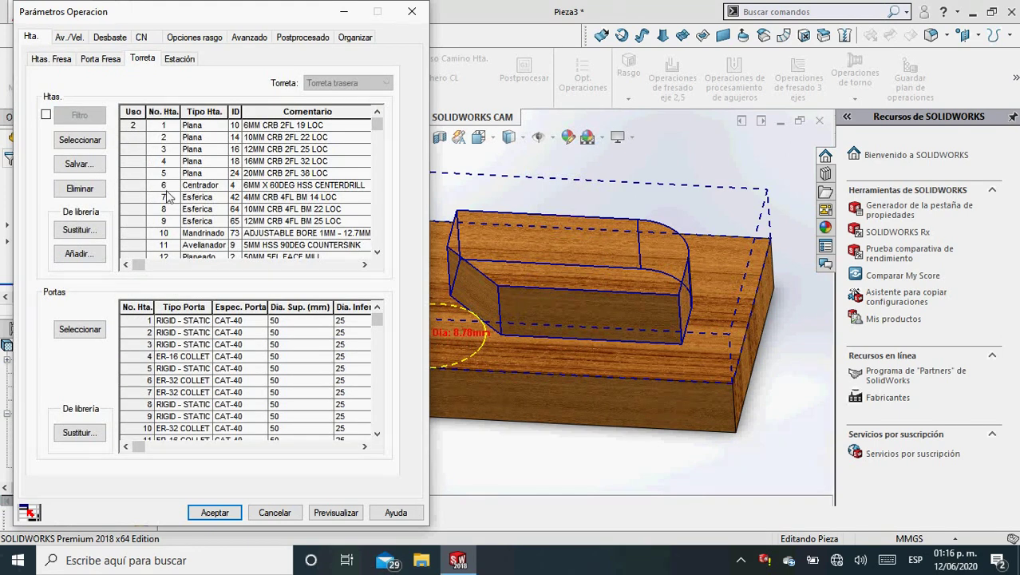
pyautogui.click(80, 255)
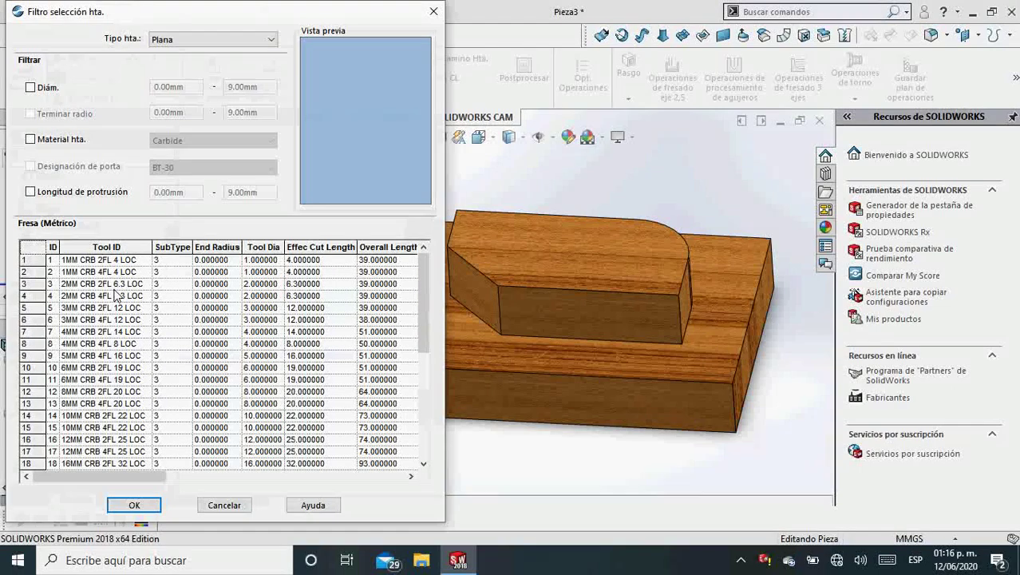
pyautogui.click(81, 310)
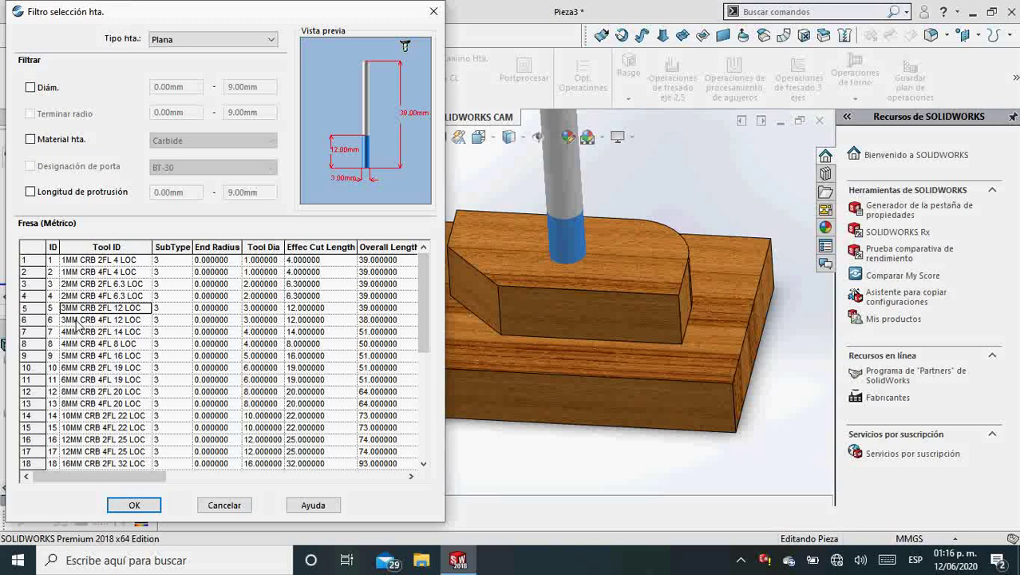
pyautogui.click(82, 322)
pyautogui.click(85, 311)
pyautogui.click(29, 309)
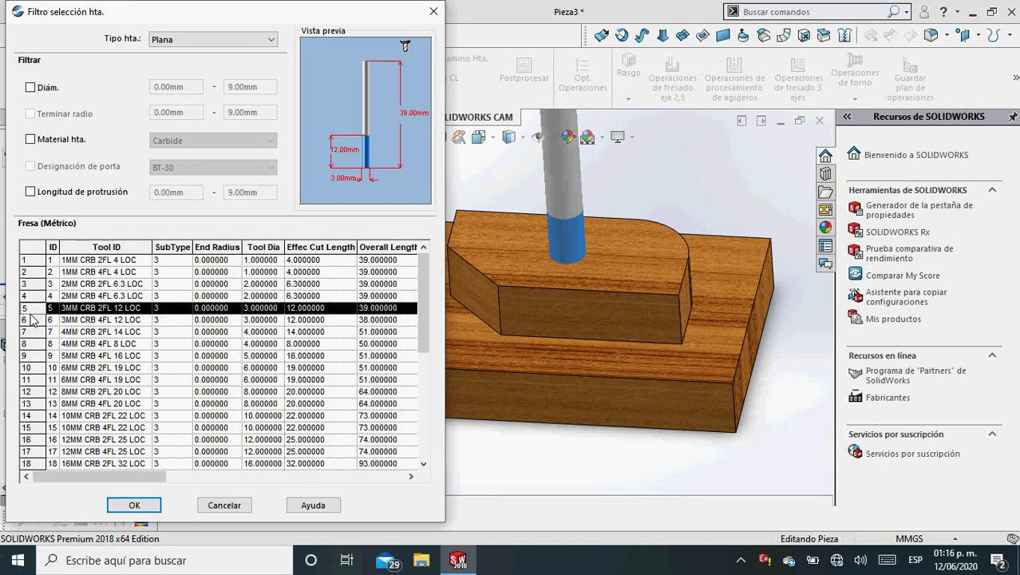
pyautogui.click(136, 503)
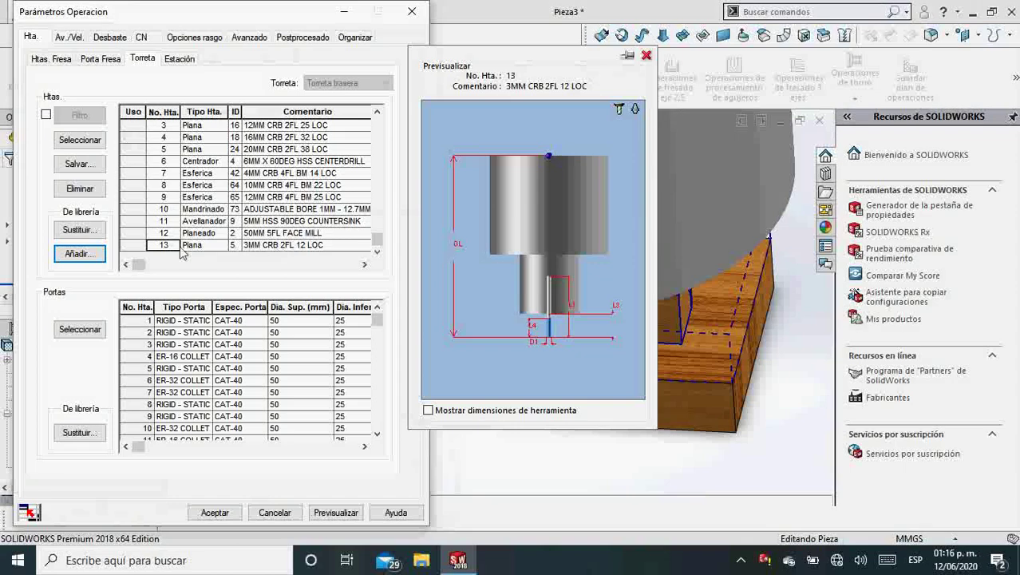
# - Assign the added 3 mm flat end mill to the roughing operation and replace the corresponding tool holder as well
pyautogui.click(136, 247)
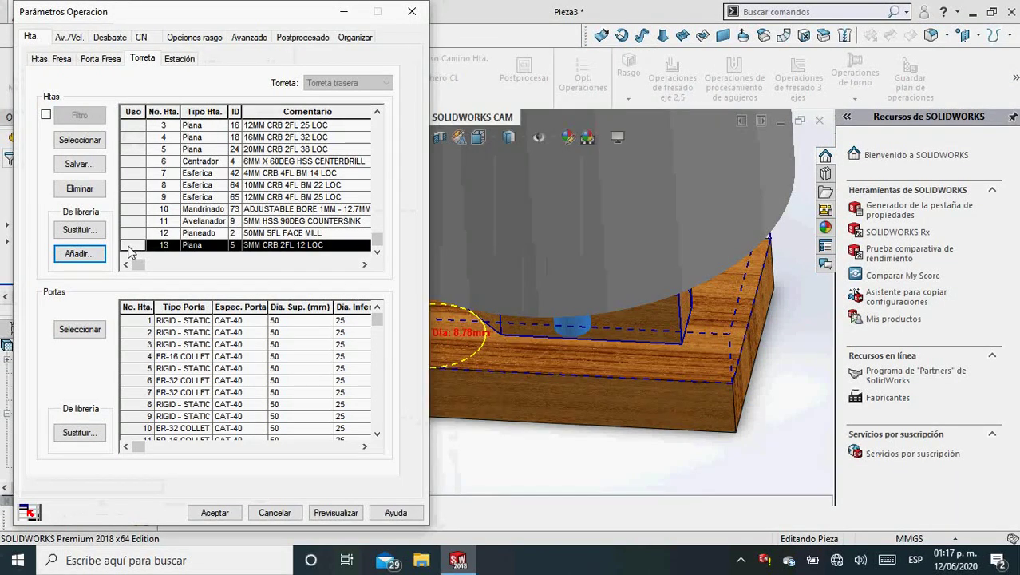
pyautogui.click(90, 144)
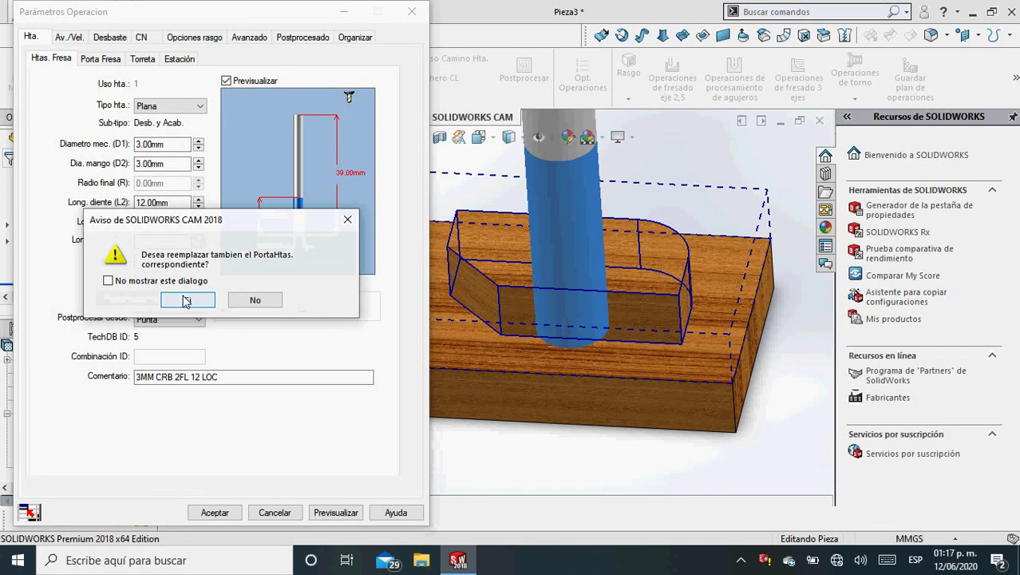
pyautogui.click(187, 300)
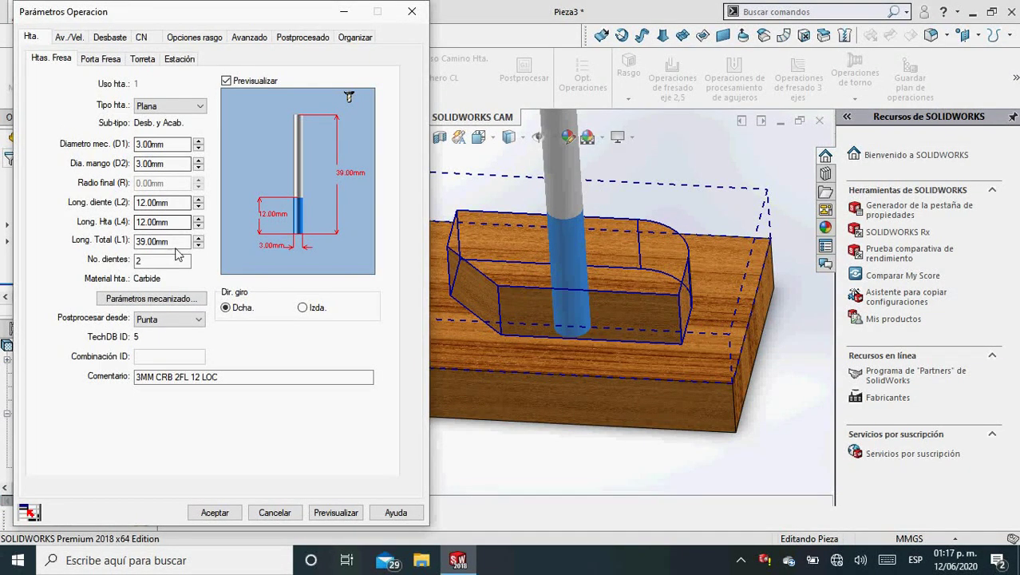
# - Define the roughing feeds and speeds by Operación and set the spindle speed to 1200 rpm
pyautogui.click(79, 45)
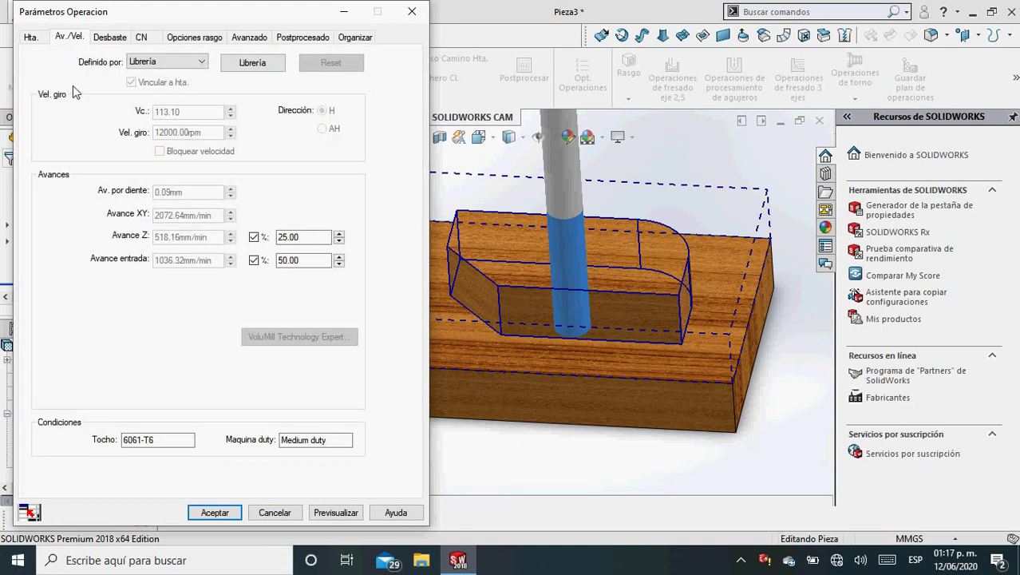
pyautogui.click(31, 38)
pyautogui.click(69, 37)
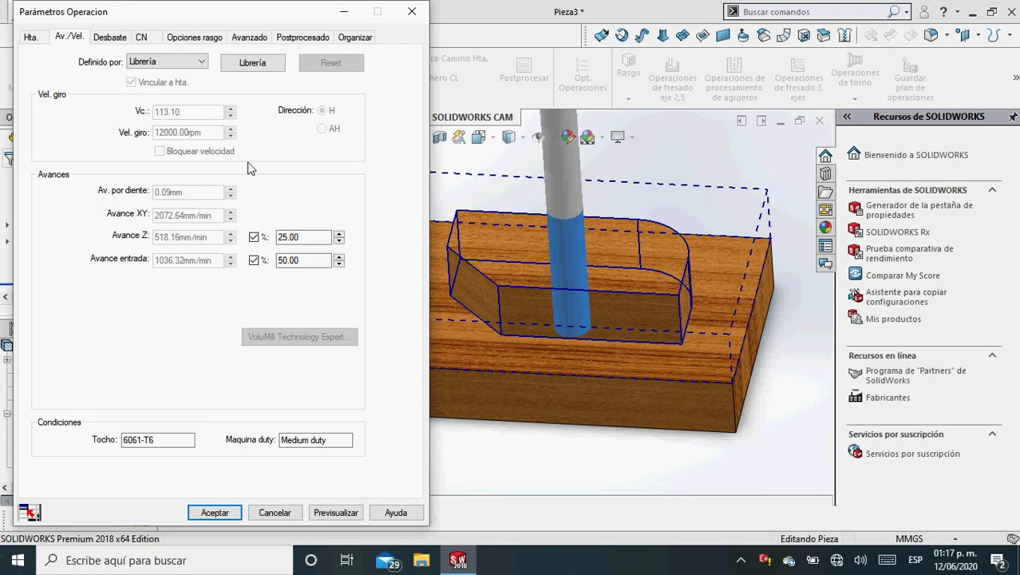
pyautogui.click(166, 62)
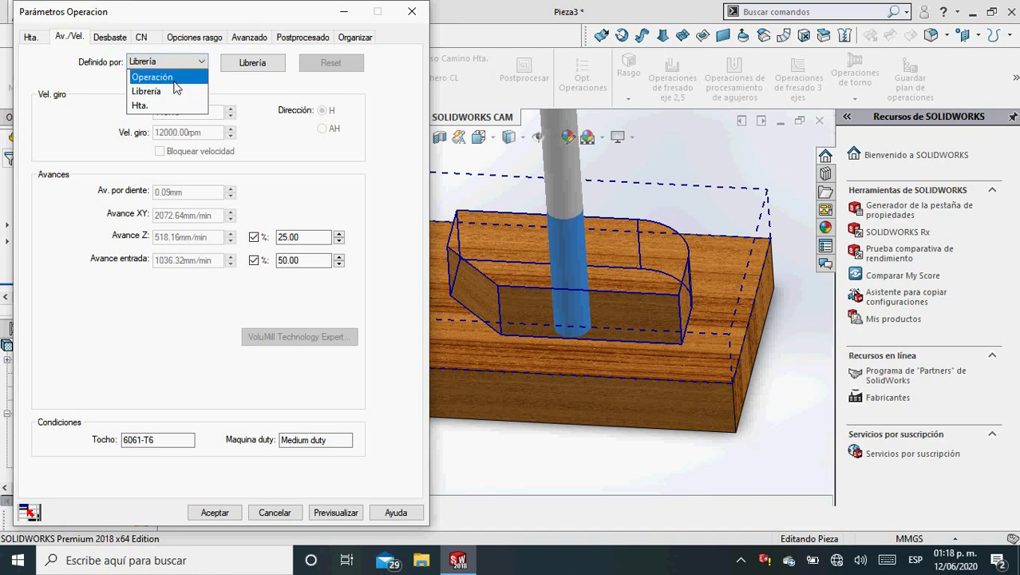
pyautogui.click(173, 76)
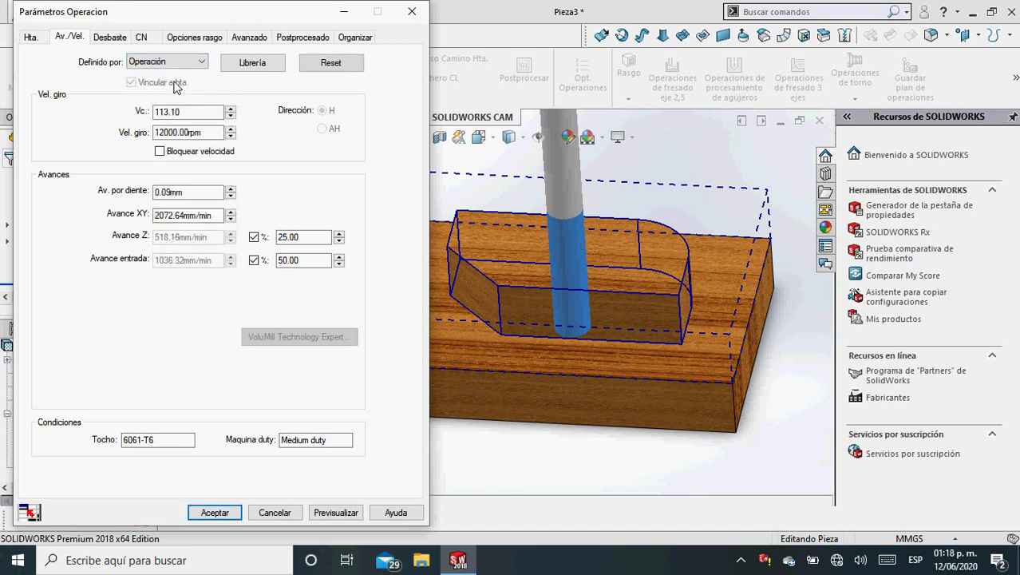
pyautogui.click(186, 133)
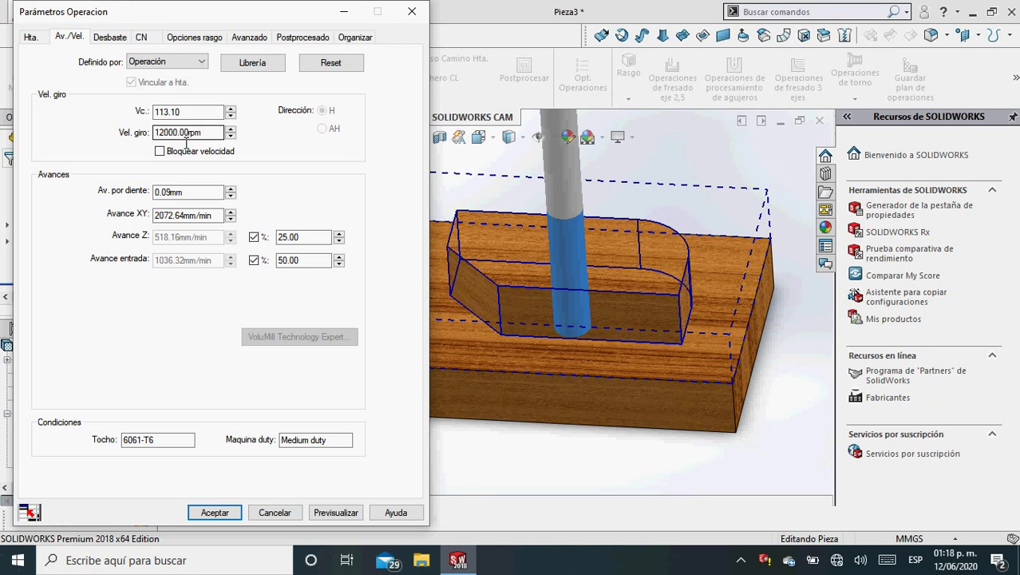
pyautogui.press('BackSpace')
pyautogui.press('BackSpace')
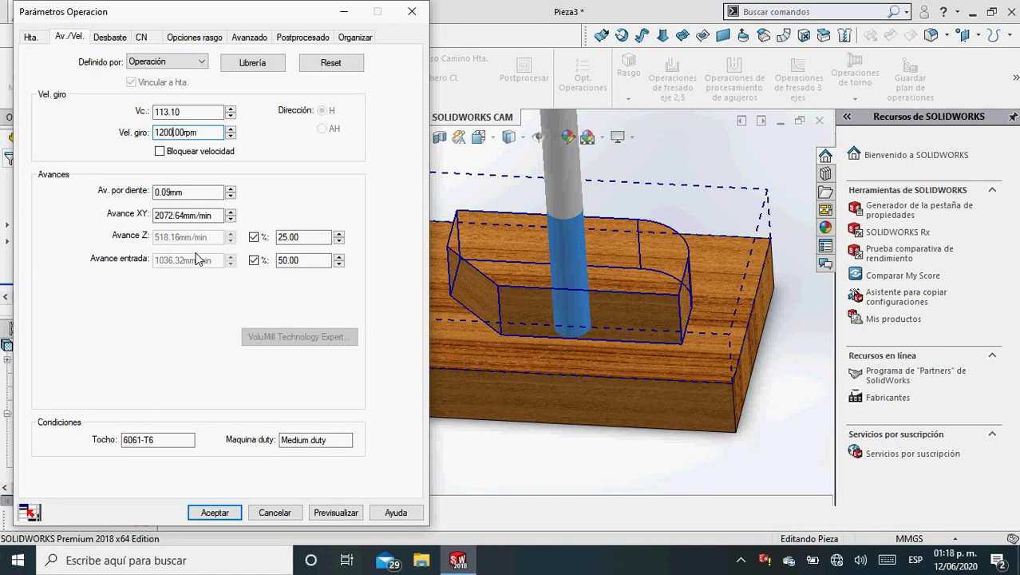
pyautogui.write('0')
pyautogui.press('BackSpace')
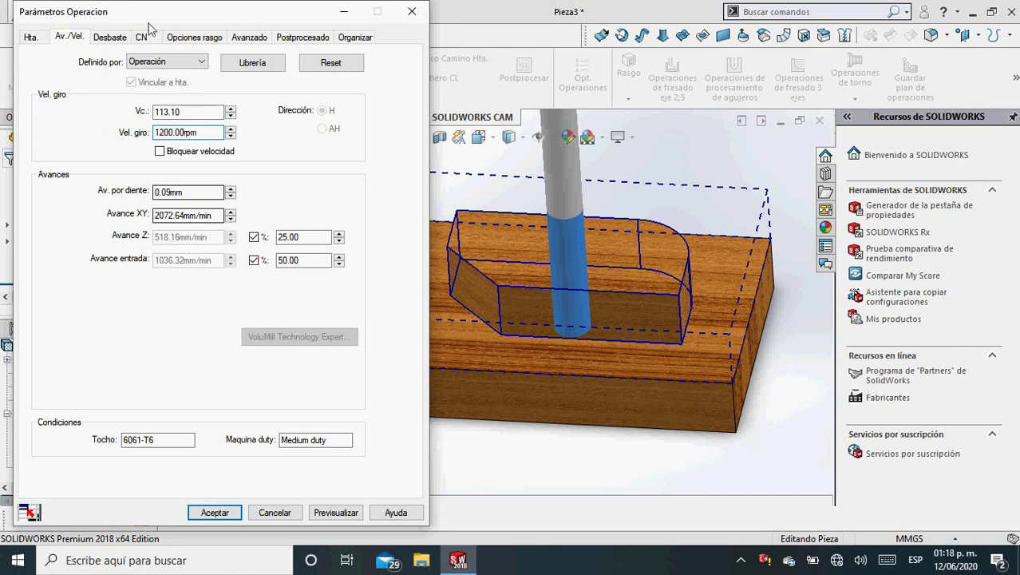
# - Review the roughing operation's pocketing patterns, NC plane distances and feature options, leaving them as they are
pyautogui.click(110, 39)
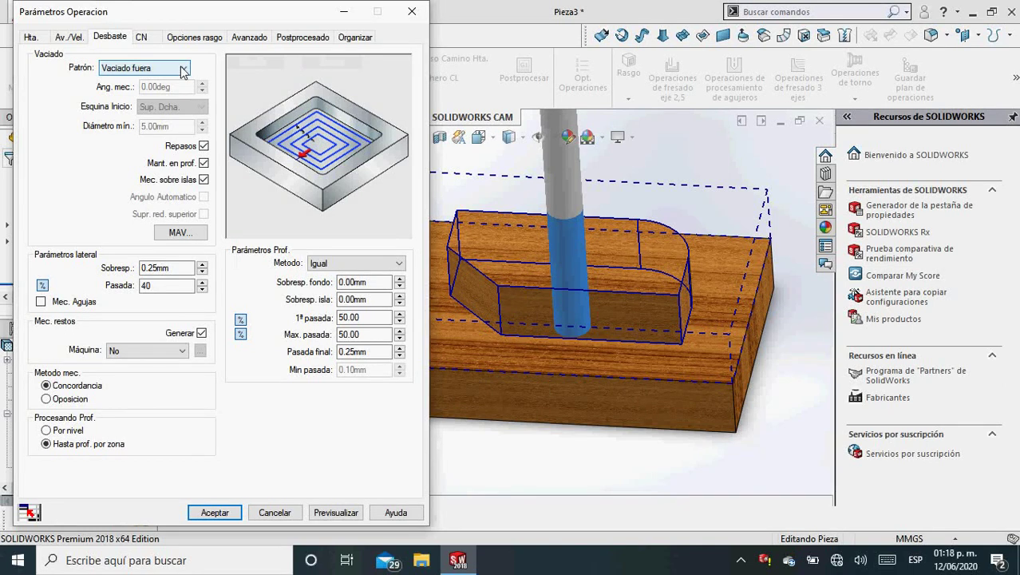
pyautogui.click(182, 70)
pyautogui.click(182, 70)
pyautogui.click(182, 70)
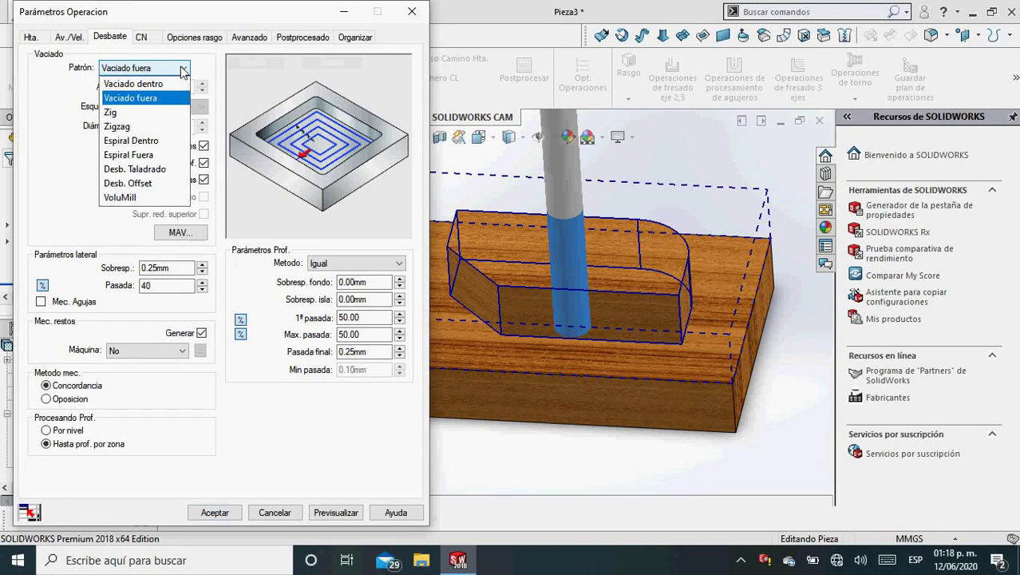
pyautogui.click(182, 70)
pyautogui.click(142, 37)
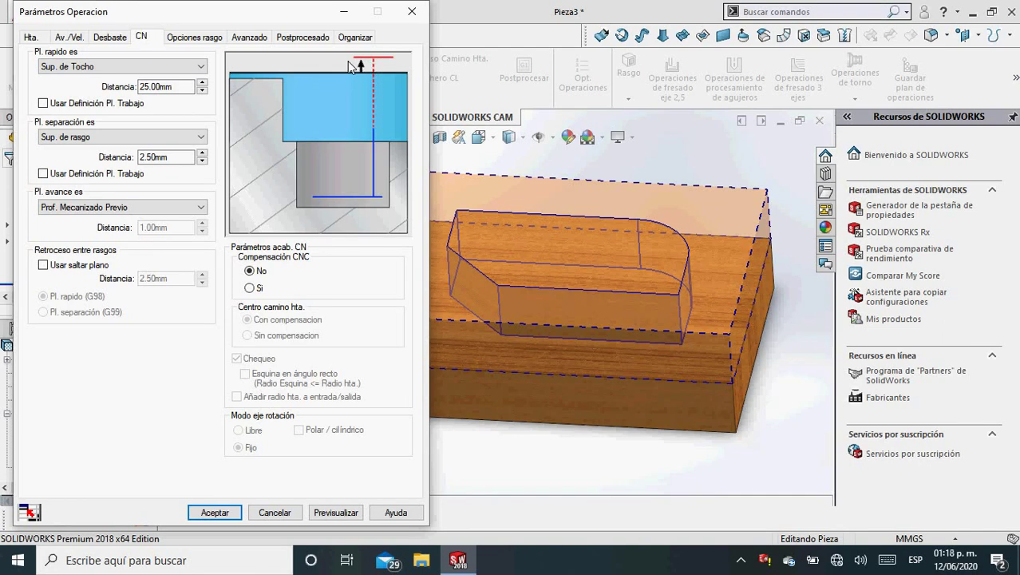
pyautogui.click(207, 38)
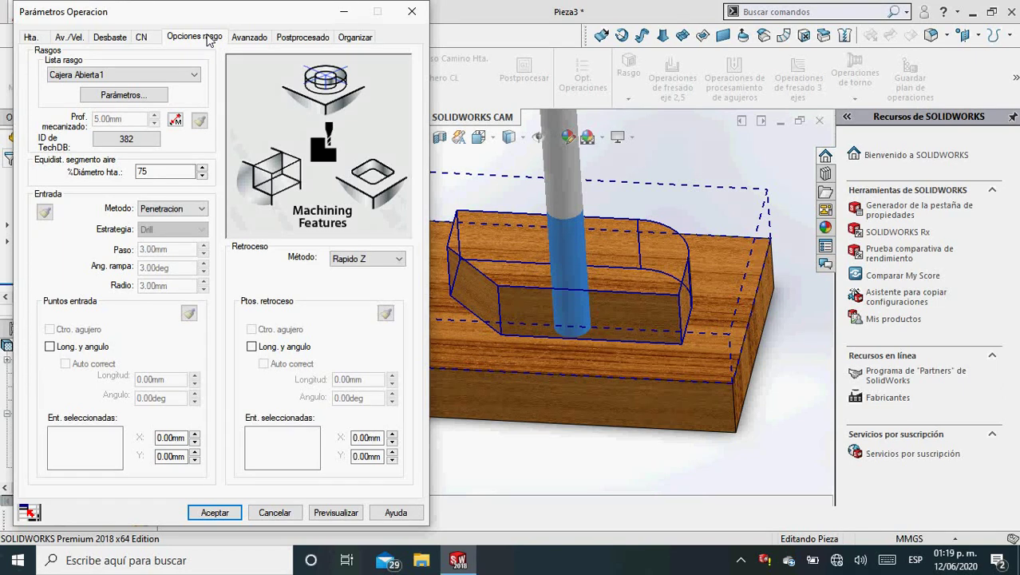
pyautogui.click(201, 74)
pyautogui.click(202, 74)
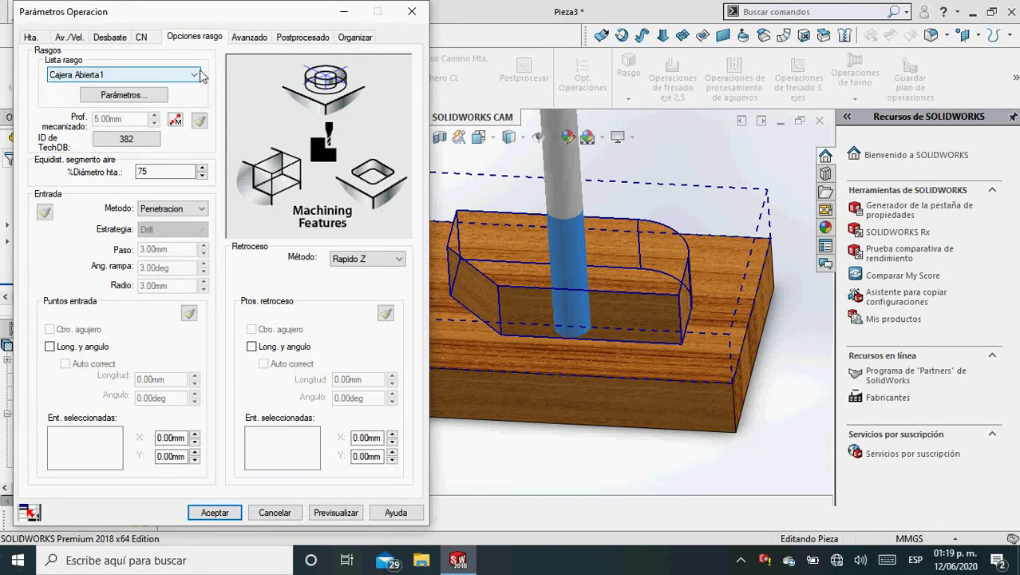
# - Review the roughing operation's advanced, postprocessing and optimization settings, and recheck its tool dimensions and cutting speeds
pyautogui.click(244, 41)
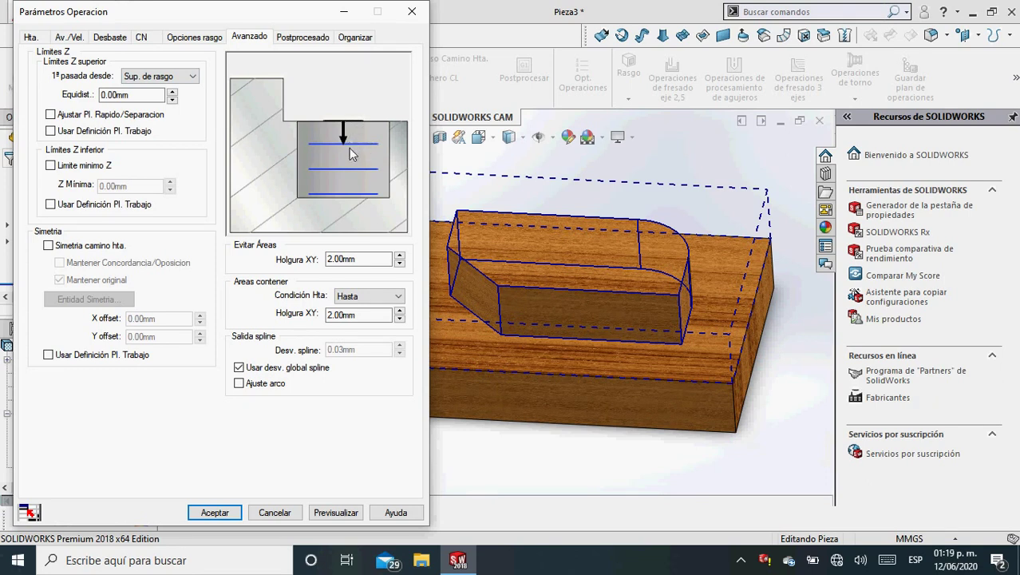
pyautogui.click(305, 38)
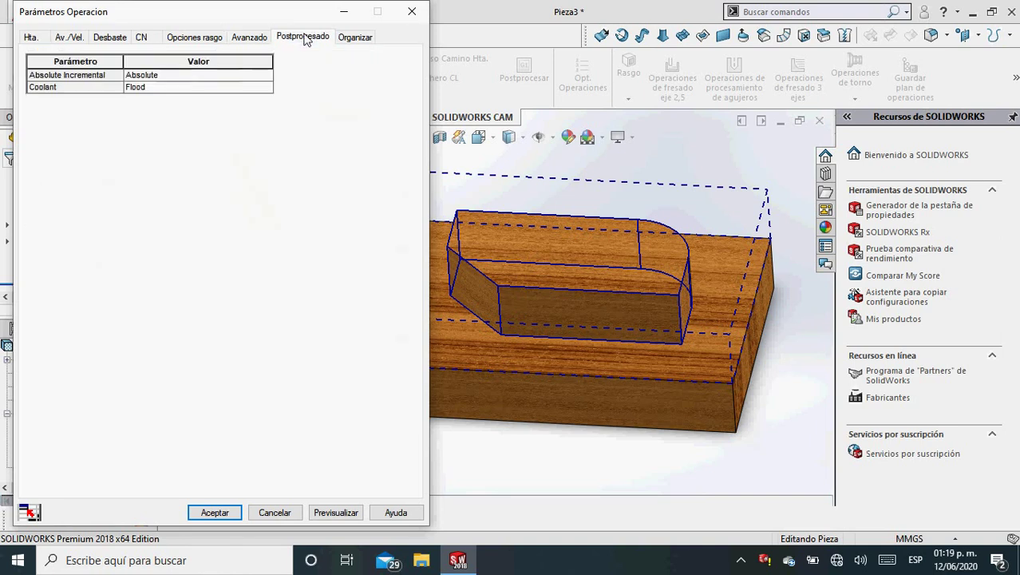
pyautogui.click(342, 38)
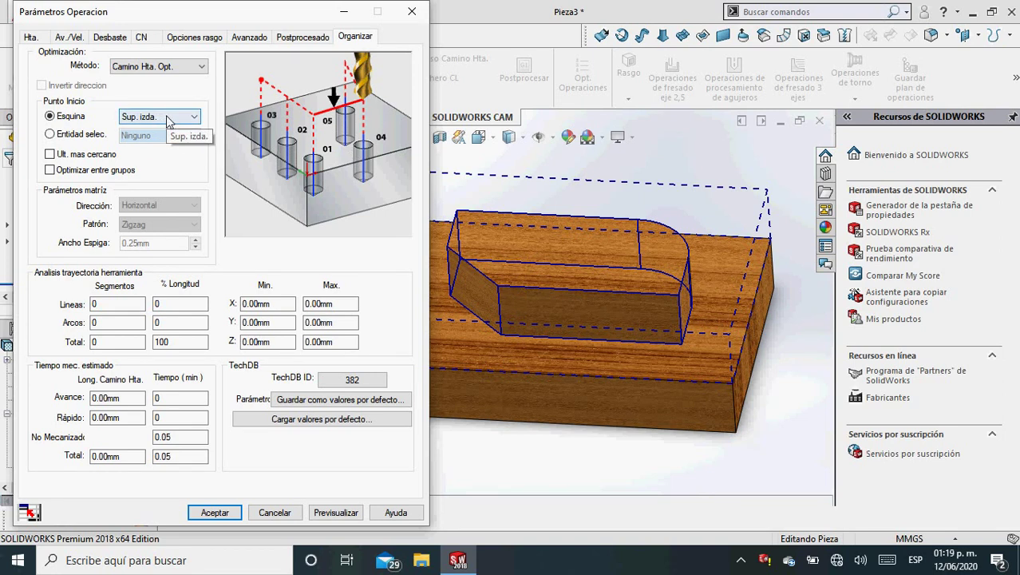
pyautogui.click(38, 39)
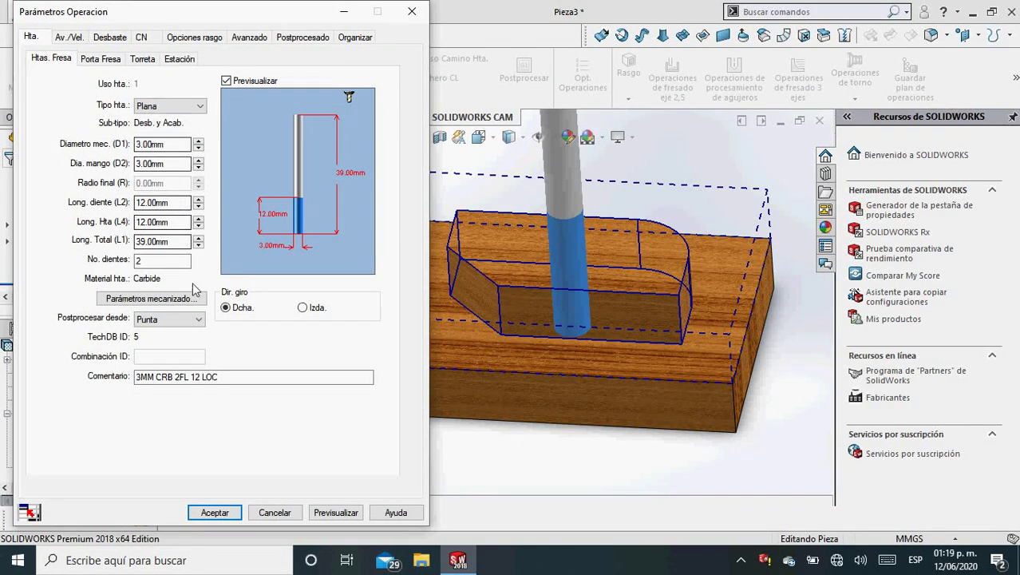
pyautogui.click(80, 40)
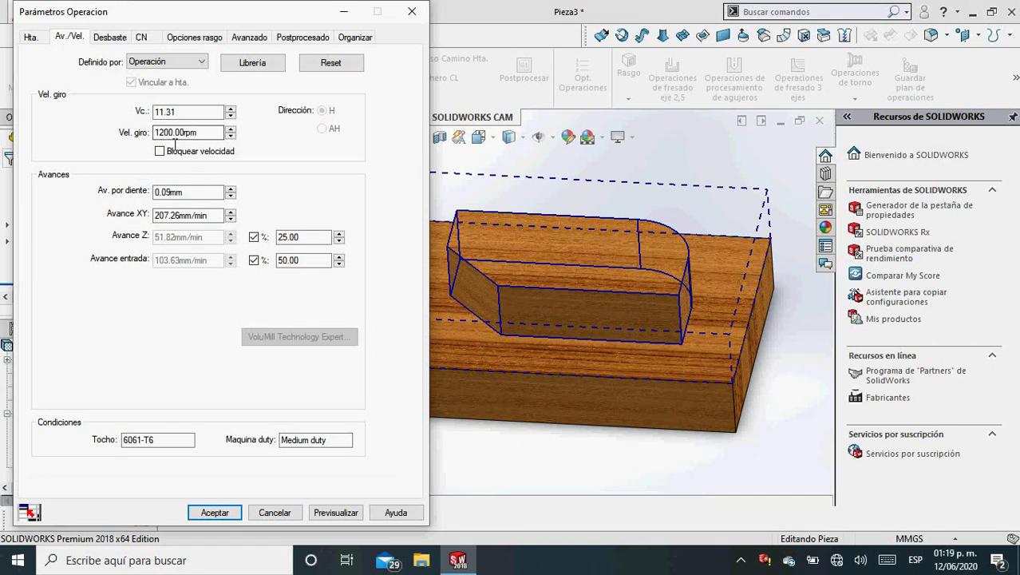
pyautogui.click(40, 37)
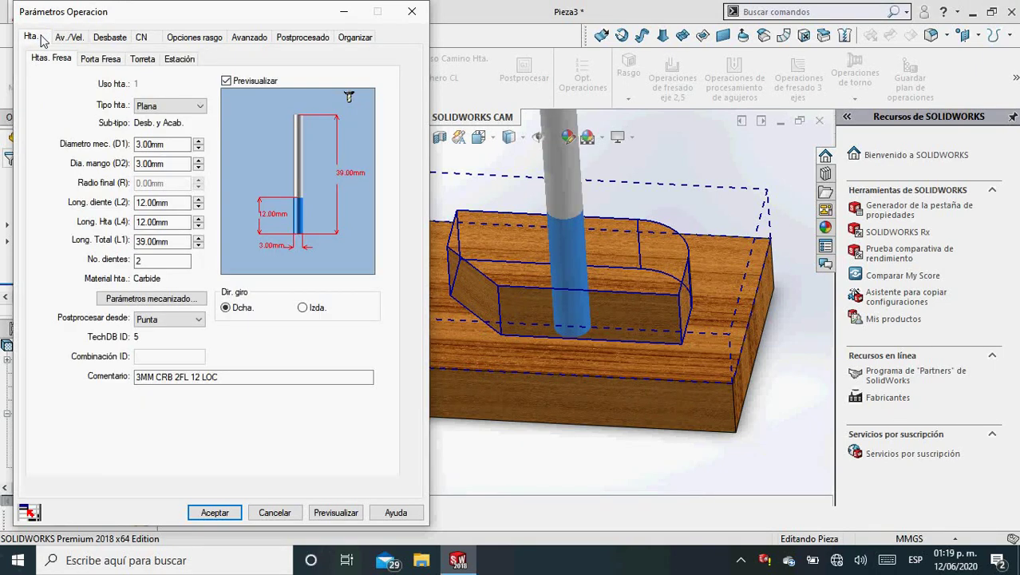
# - Accept the roughing operation's parameters and generate the toolpath for its Cajera Abierta1 feature
pyautogui.click(216, 512)
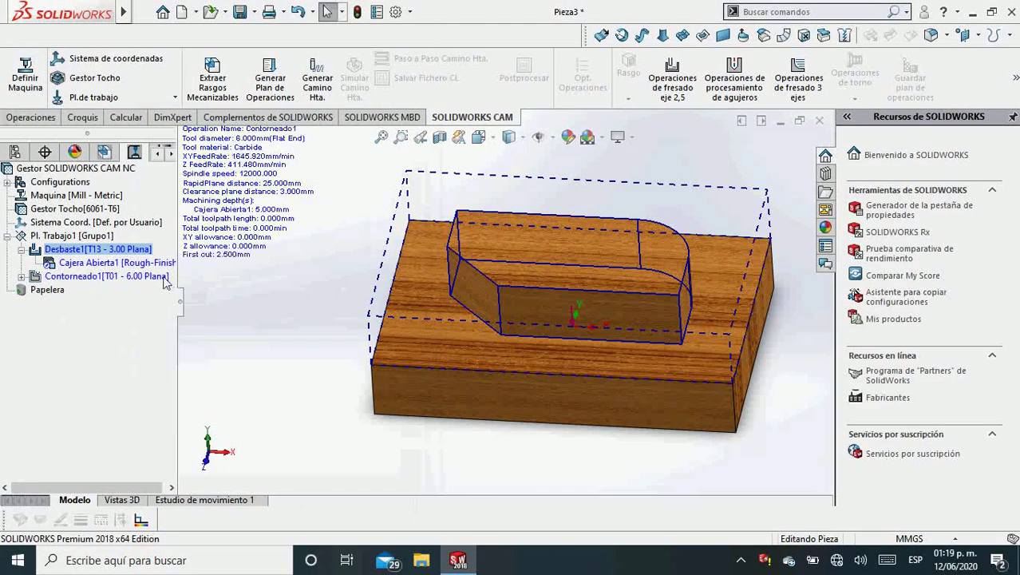
pyautogui.click(104, 263)
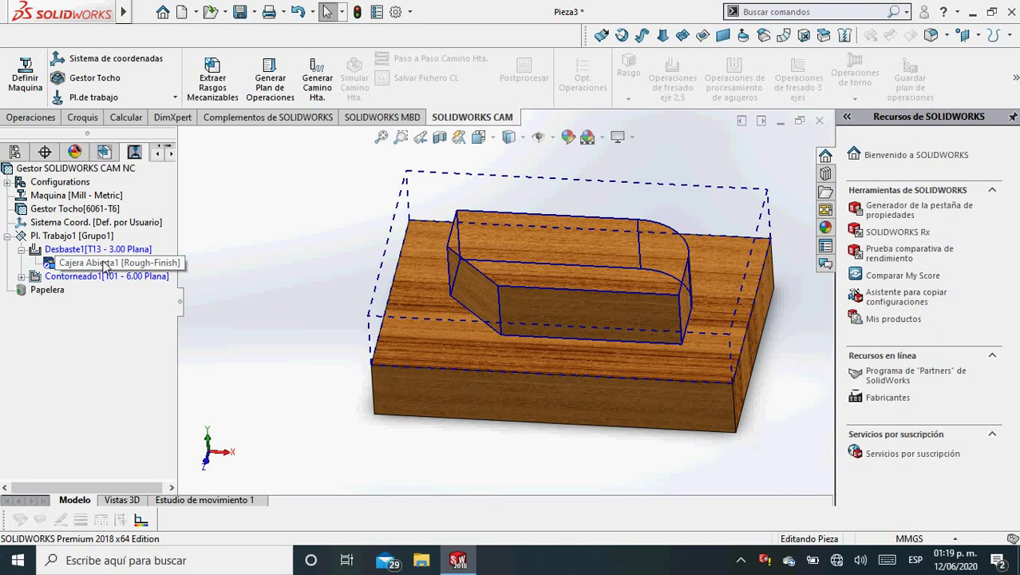
pyautogui.rightClick(105, 264)
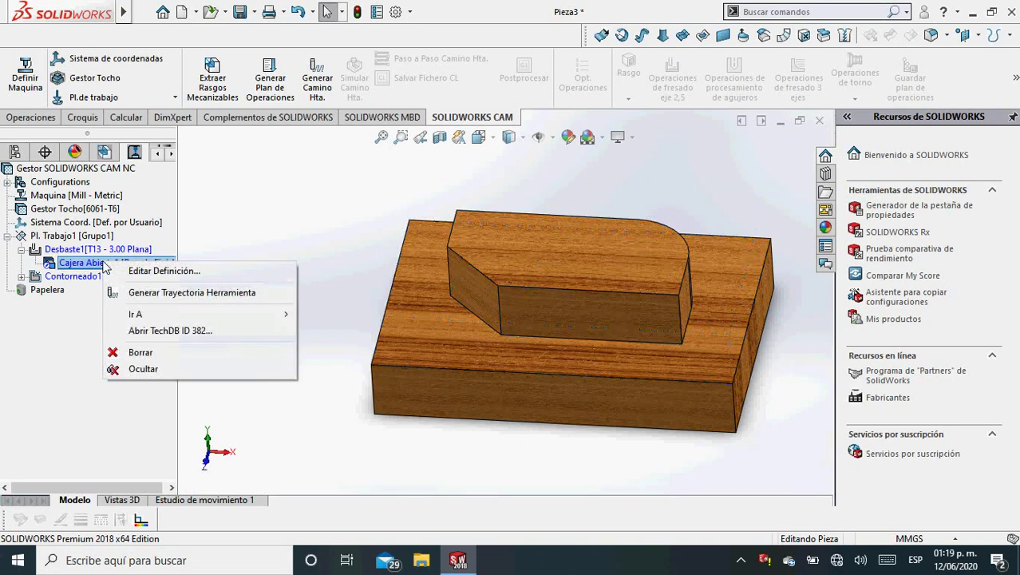
pyautogui.click(131, 293)
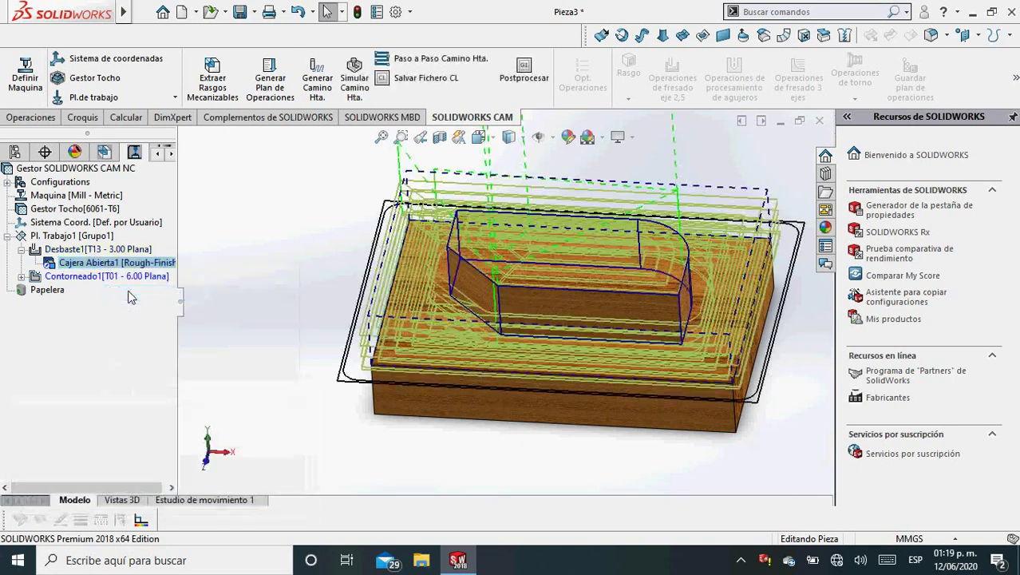
pyautogui.scroll(4, 515, 267)
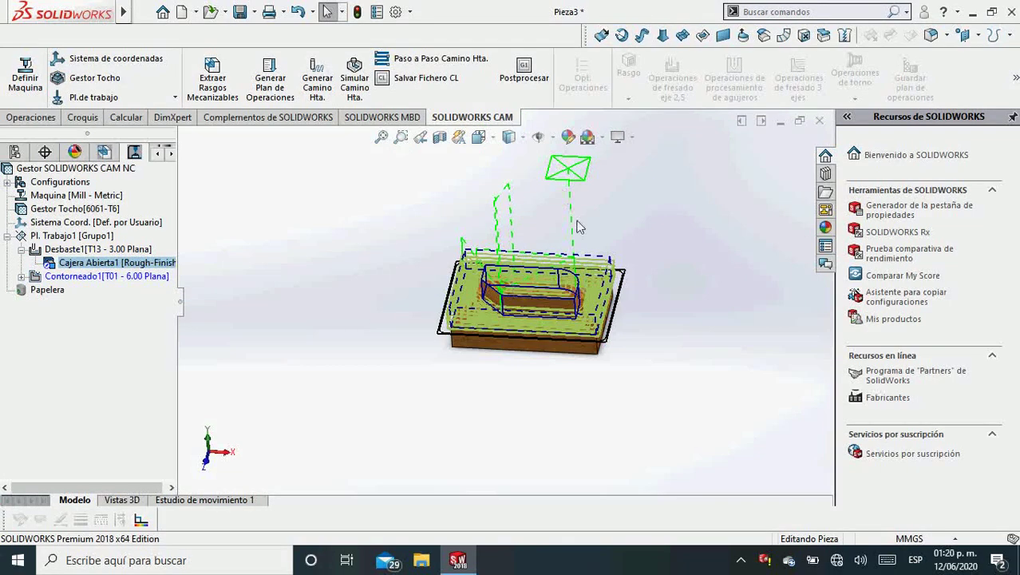
pyautogui.scroll(-5, 445, 267)
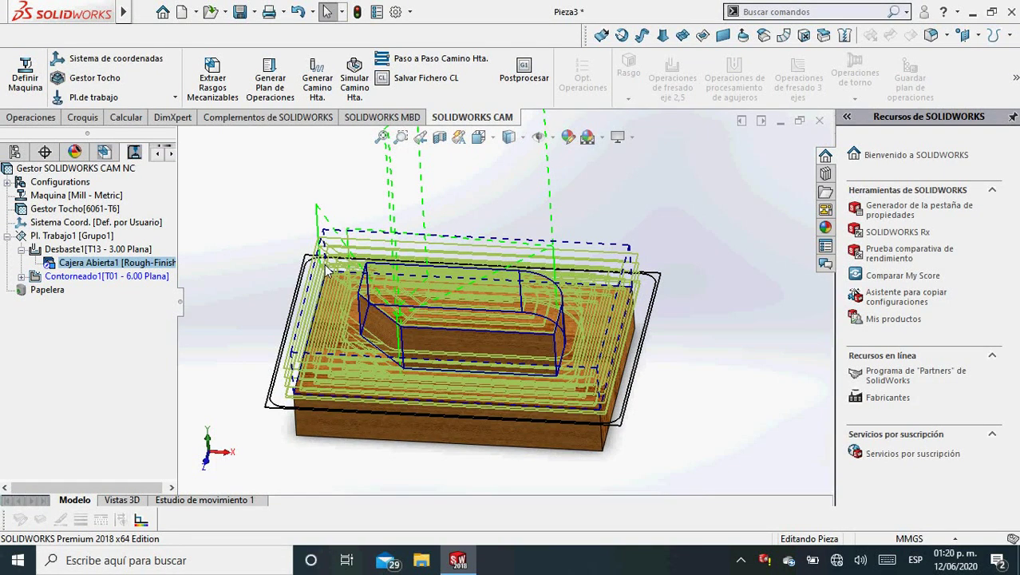
# - Simulate the roughing toolpath of Cajera Abierta1 and inspect the cut around the boss
pyautogui.rightClick(111, 266)
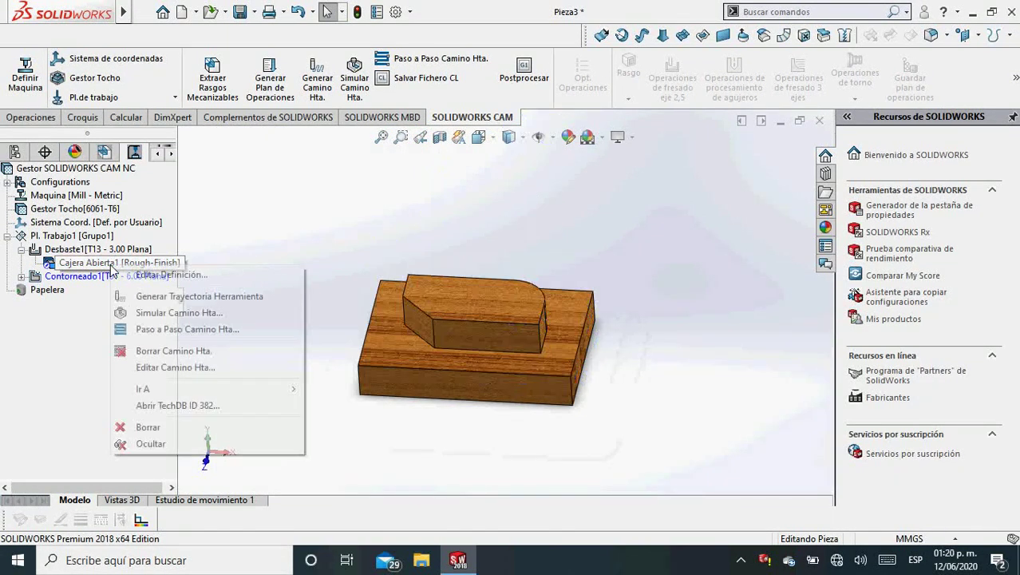
pyautogui.click(147, 316)
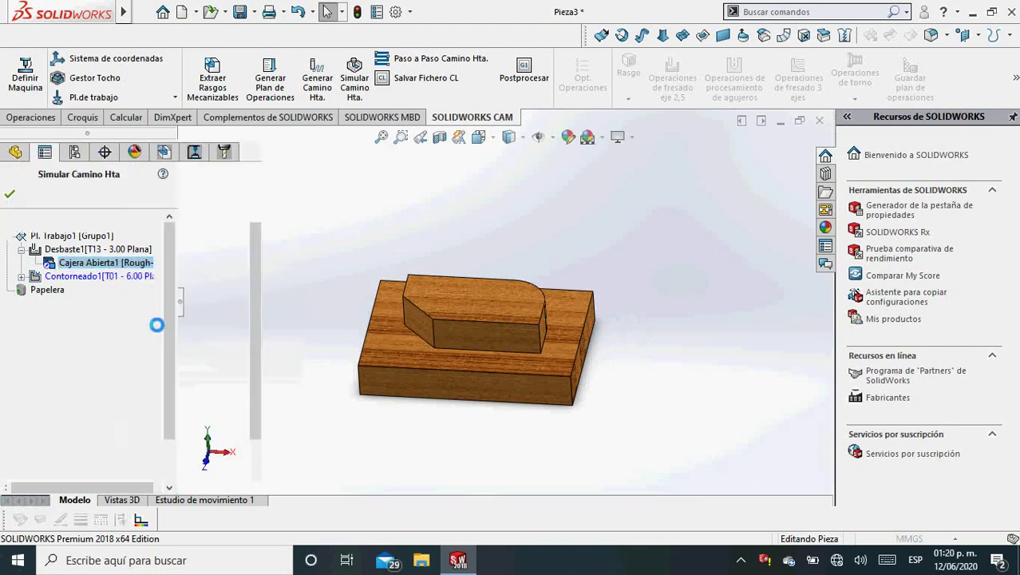
pyautogui.click(96, 284)
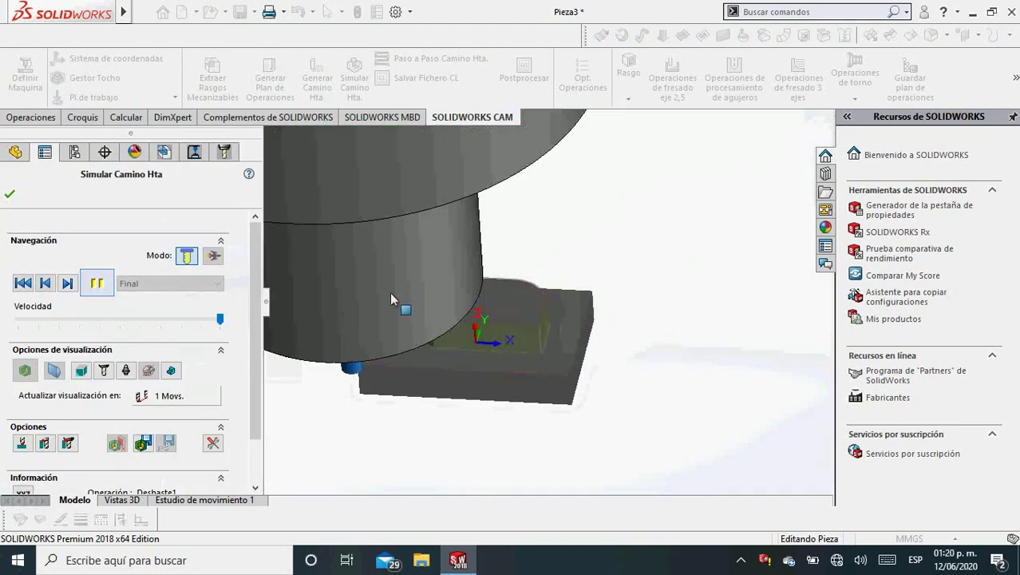
pyautogui.moveTo(455, 369); pyautogui.dragTo(492, 398, button='middle')
pyautogui.scroll(-3, 486, 340)
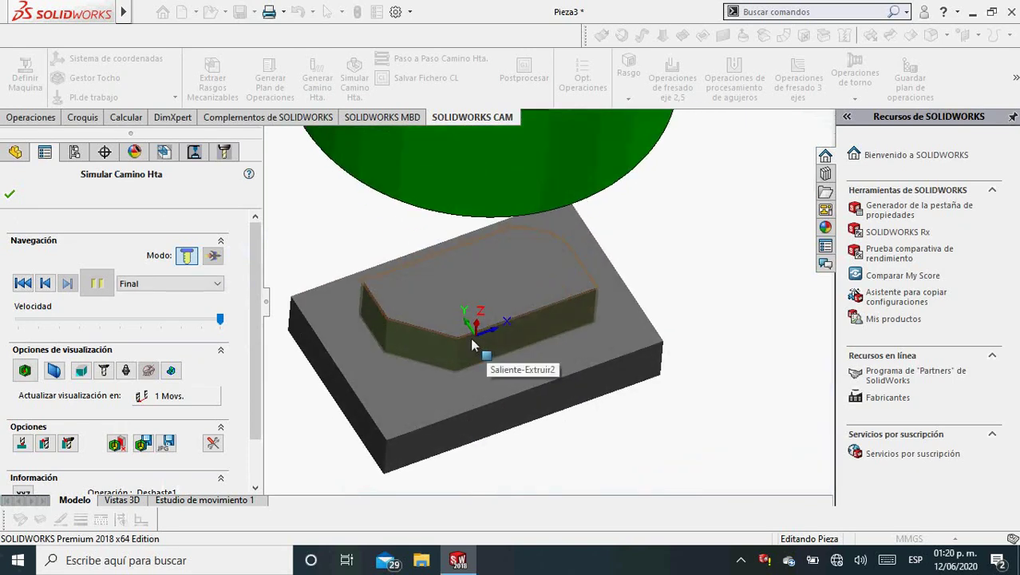
pyautogui.scroll(-2, 474, 344)
pyautogui.moveTo(473, 342); pyautogui.dragTo(331, 267, button='middle')
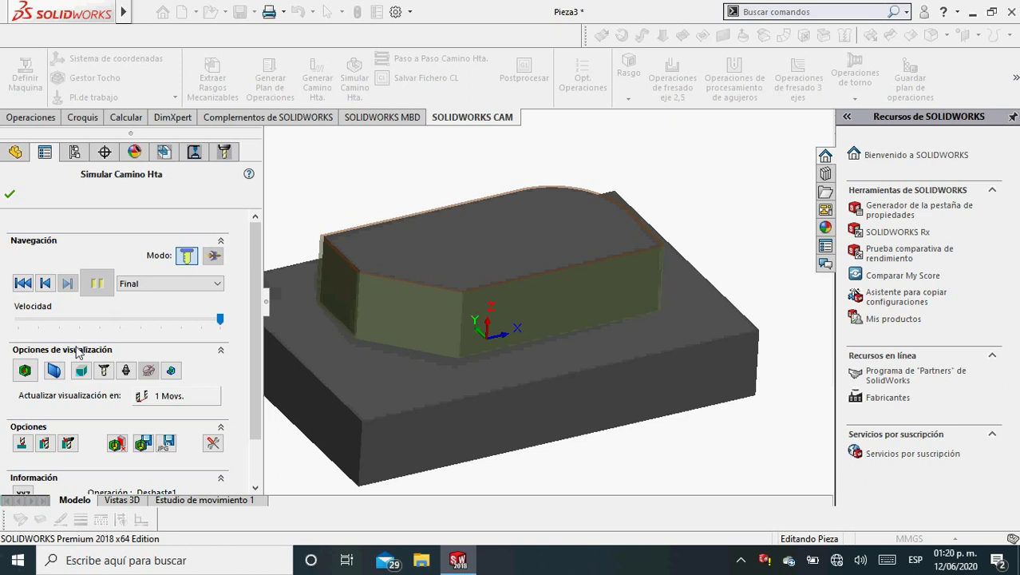
# - Display the colour-coded deviation of the simulated part, examine the boss walls from several sides, and close the simulation
pyautogui.click(21, 372)
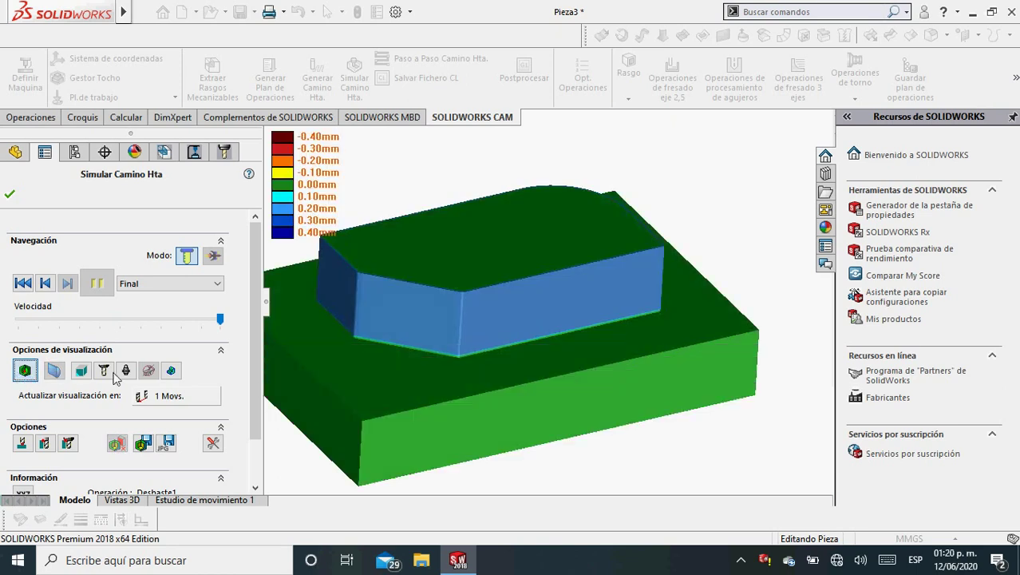
pyautogui.moveTo(453, 376); pyautogui.dragTo(489, 364, button='middle')
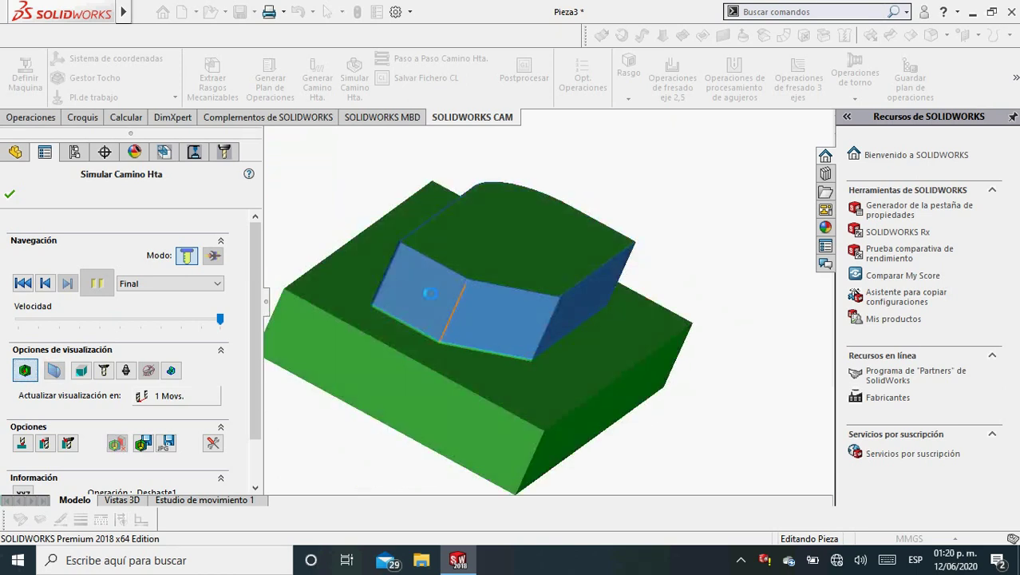
pyautogui.scroll(2, 441, 299)
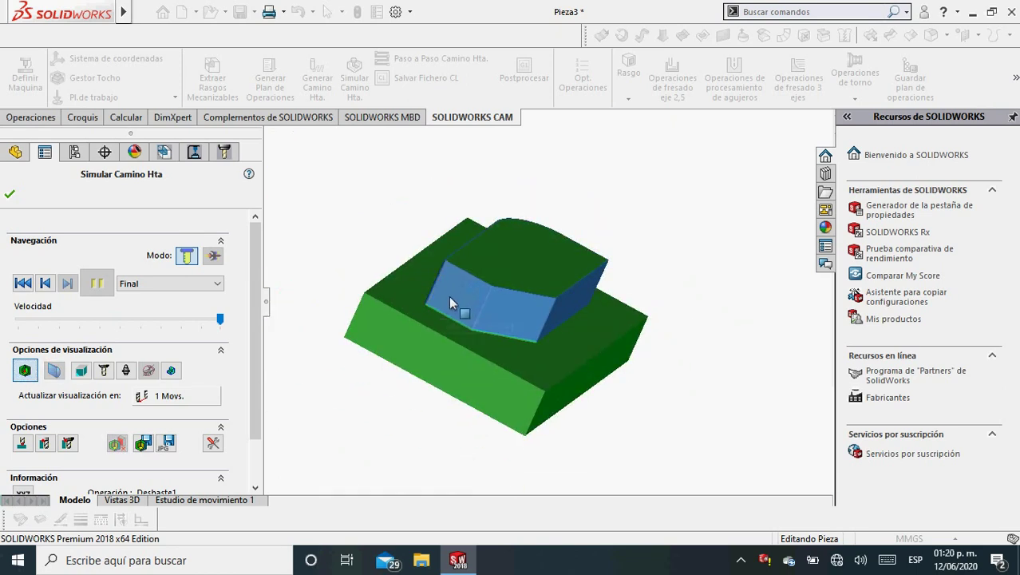
pyautogui.moveTo(521, 297); pyautogui.dragTo(432, 295, button='middle')
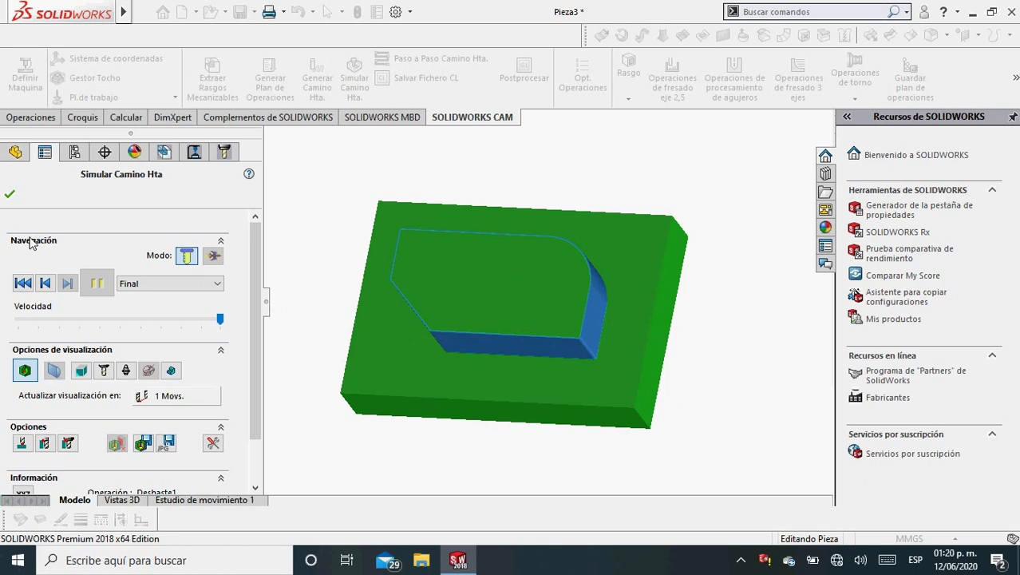
pyautogui.click(9, 194)
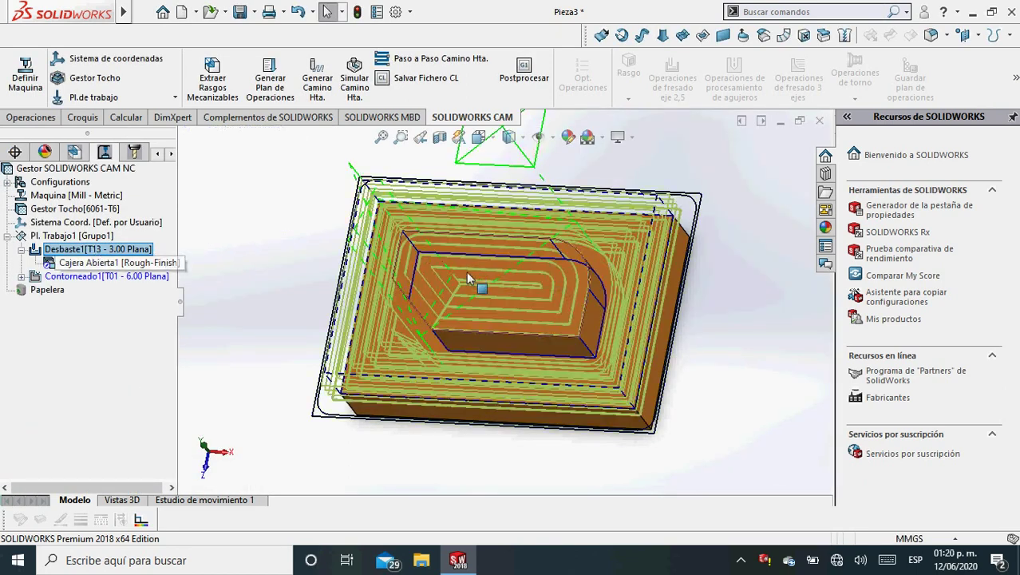
# - Open the contouring operation's parameters and review its 6 mm tool, machining parameters, tool holder and station data
pyautogui.click(138, 277)
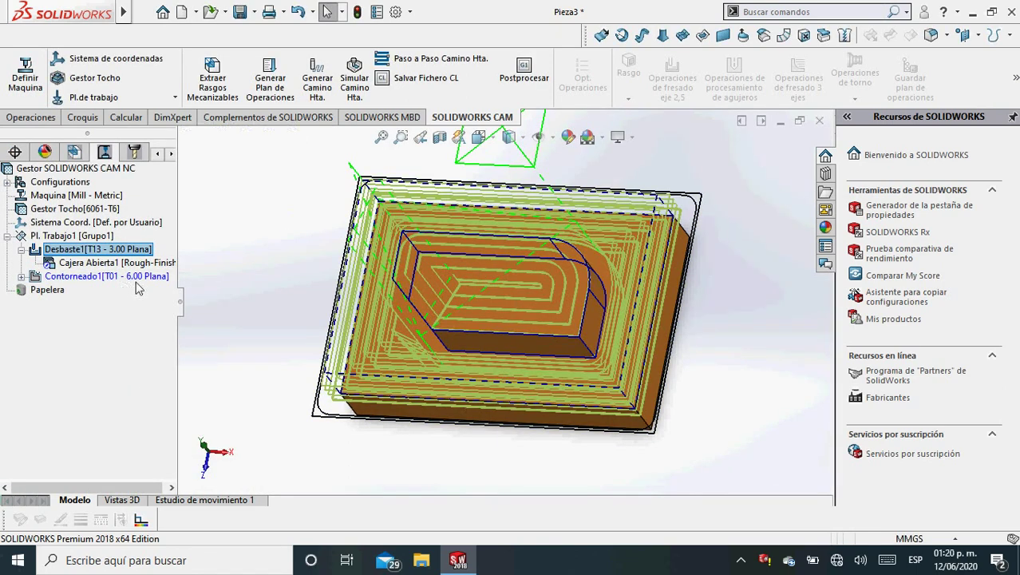
pyautogui.click(92, 279)
pyautogui.click(91, 320)
pyautogui.doubleClick(64, 280)
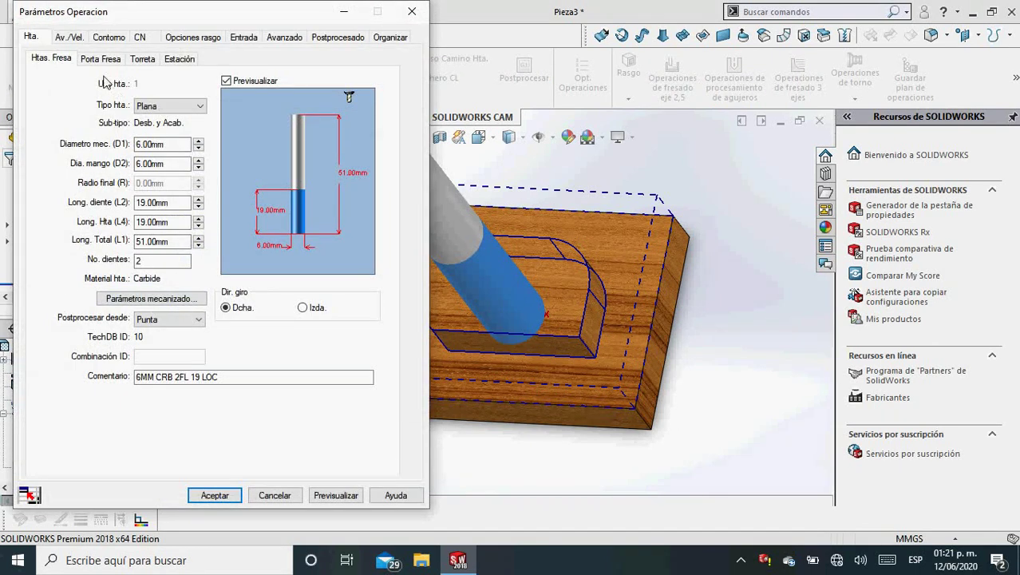
pyautogui.click(151, 298)
pyautogui.click(345, 65)
pyautogui.click(107, 60)
pyautogui.click(172, 60)
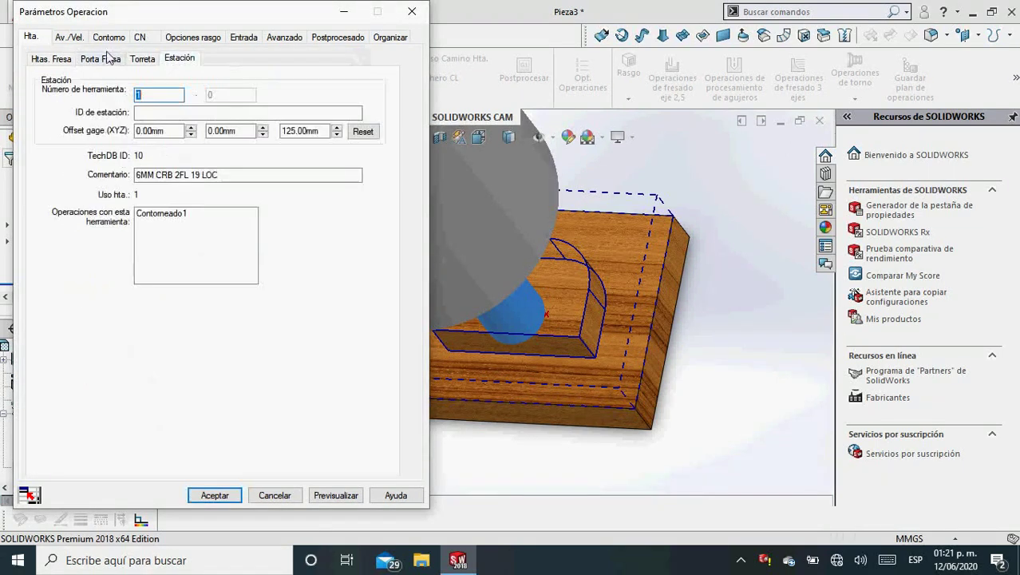
pyautogui.click(71, 64)
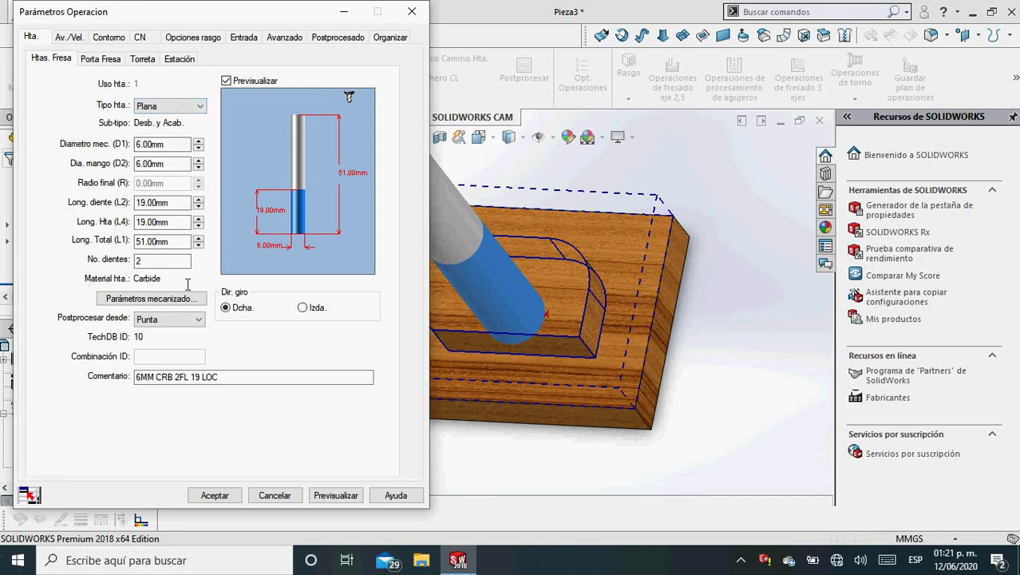
pyautogui.click(174, 308)
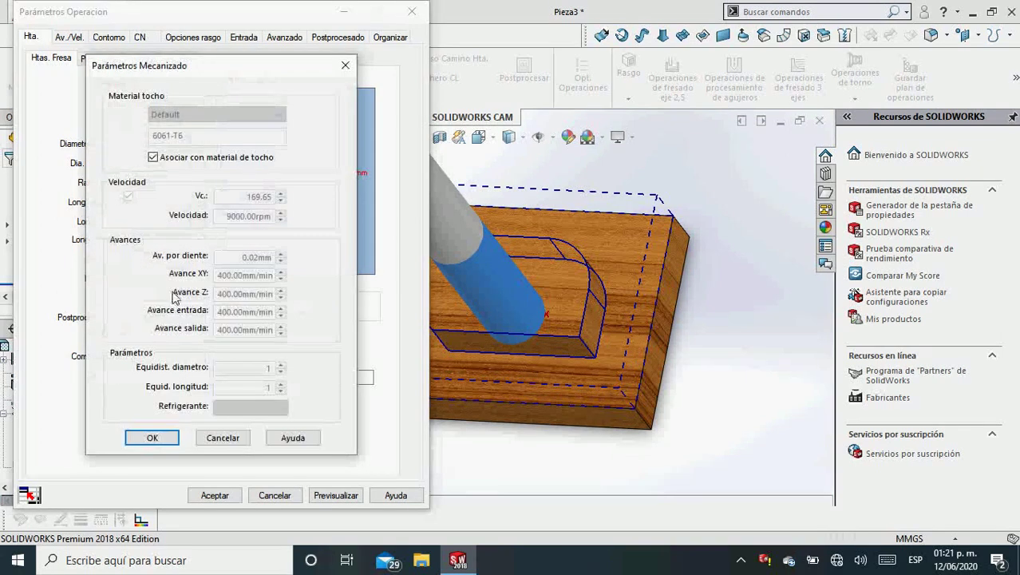
pyautogui.click(348, 57)
pyautogui.click(101, 59)
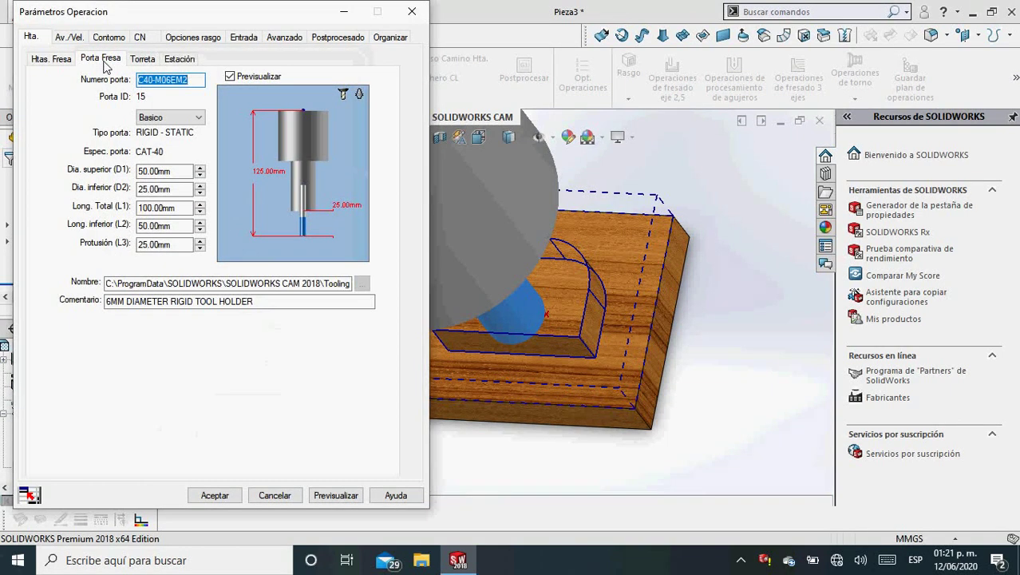
# - Assign the 3 mm flat end mill, tool 13, to the contouring operation and replace the corresponding tool holder as well
pyautogui.click(144, 61)
pyautogui.scroll(-1, 166, 167)
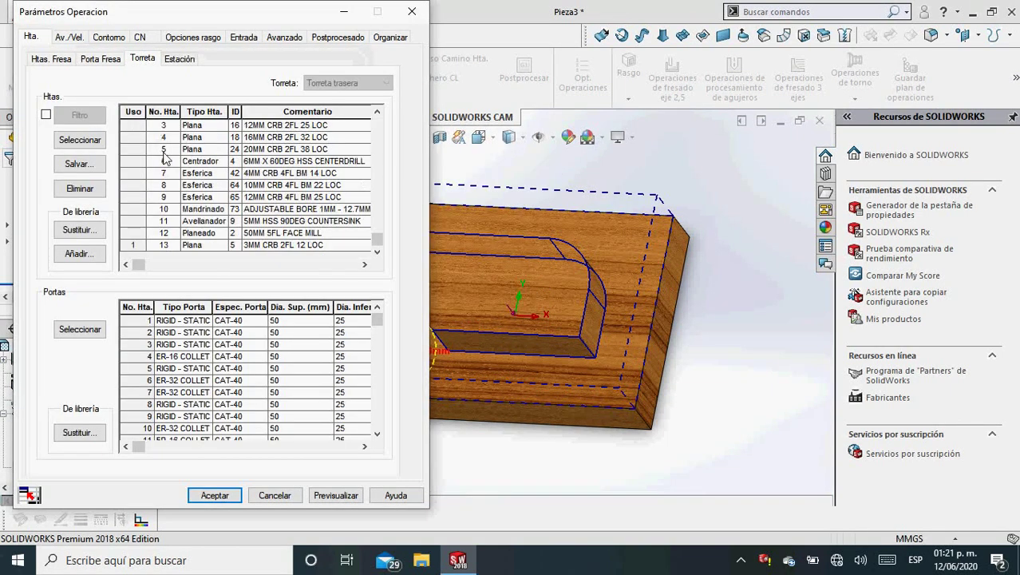
pyautogui.click(156, 246)
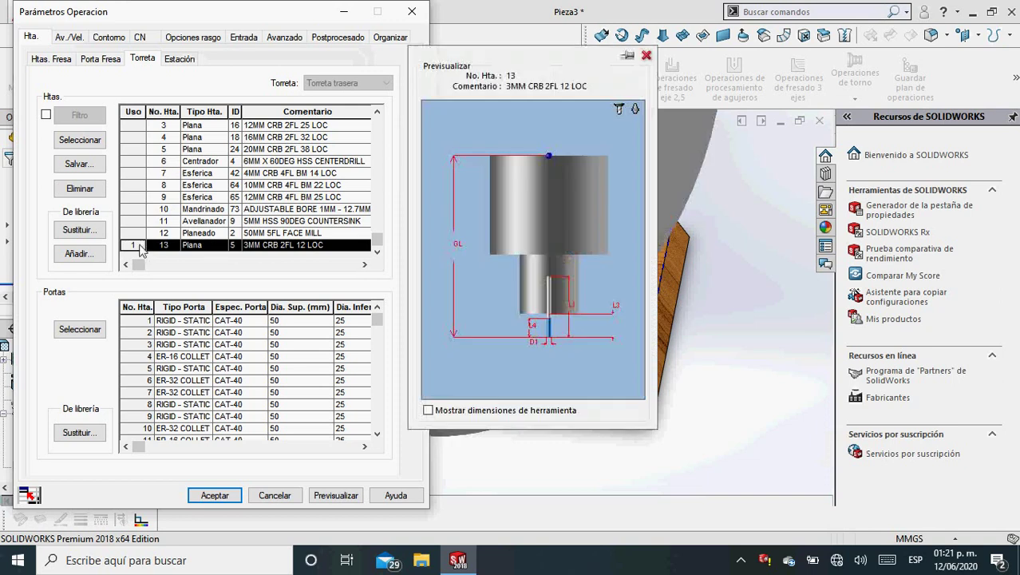
pyautogui.click(89, 145)
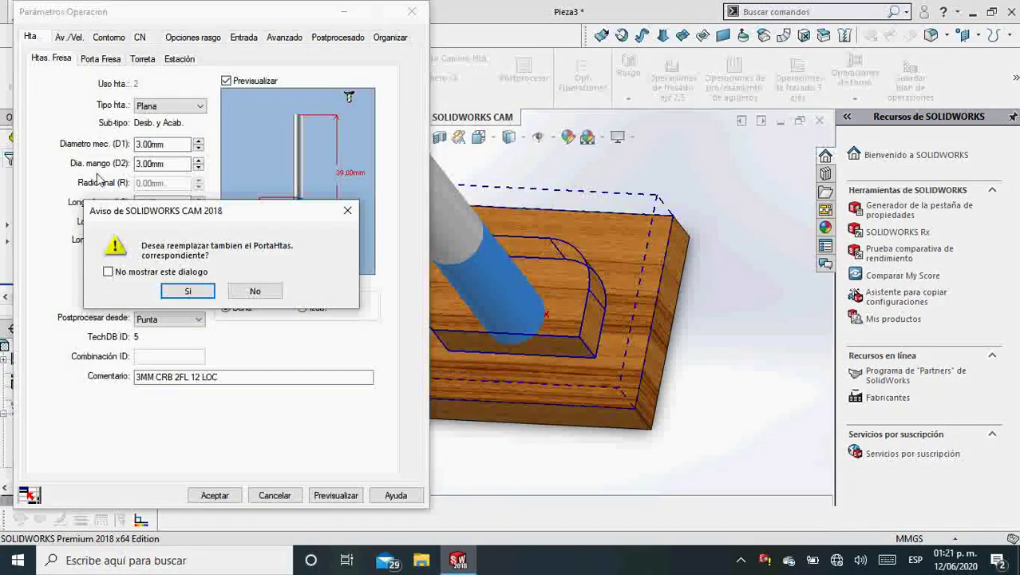
pyautogui.click(185, 292)
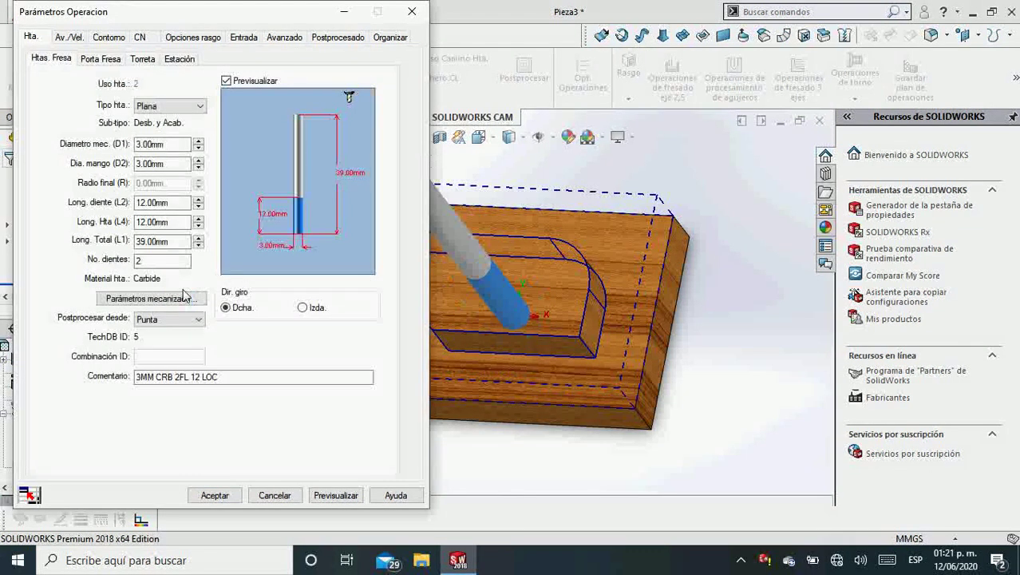
# - Define the contouring feeds and speeds by Operación and set the spindle speed to 1200 rpm
pyautogui.click(81, 41)
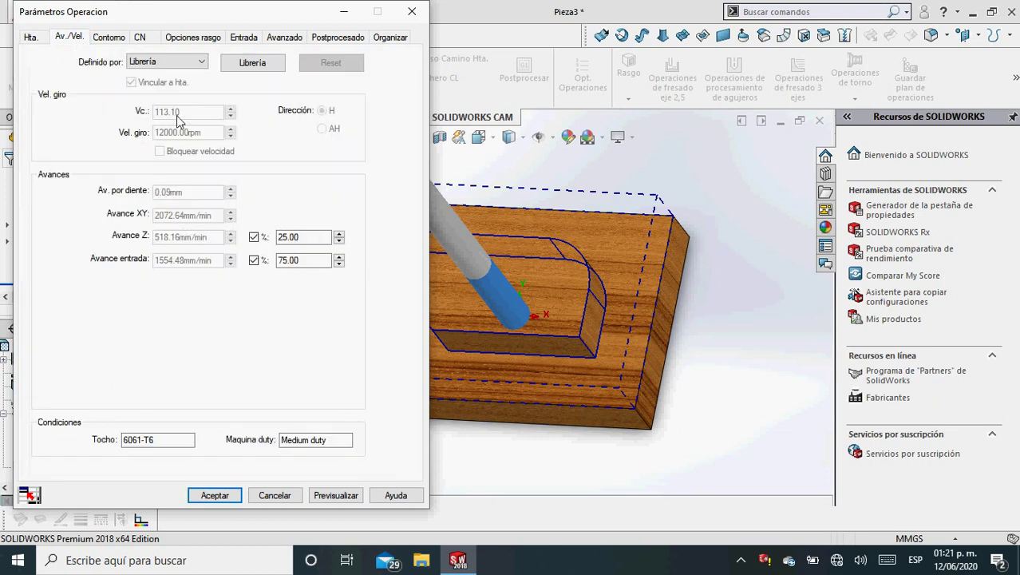
pyautogui.click(190, 63)
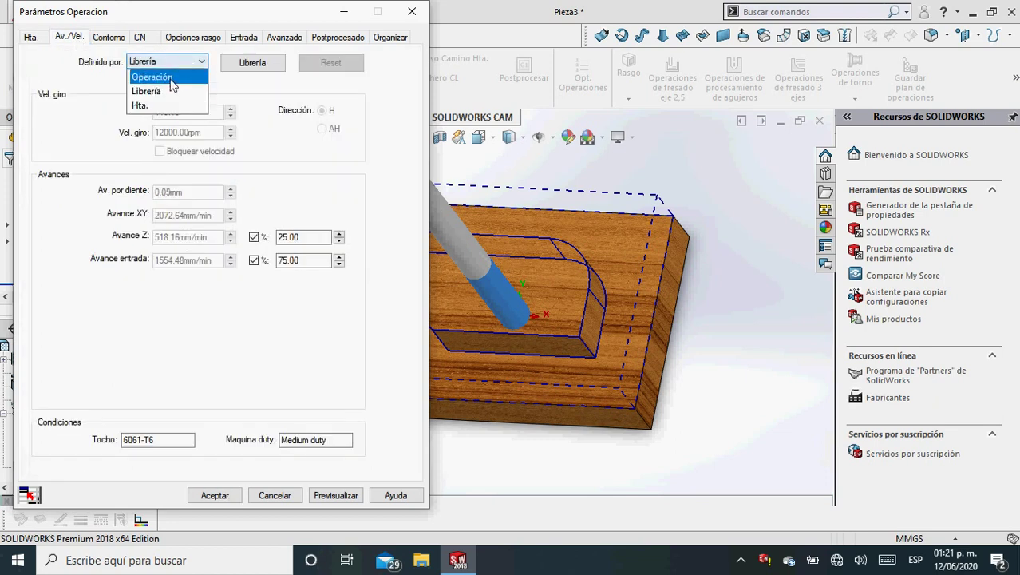
pyautogui.click(171, 77)
pyautogui.click(179, 133)
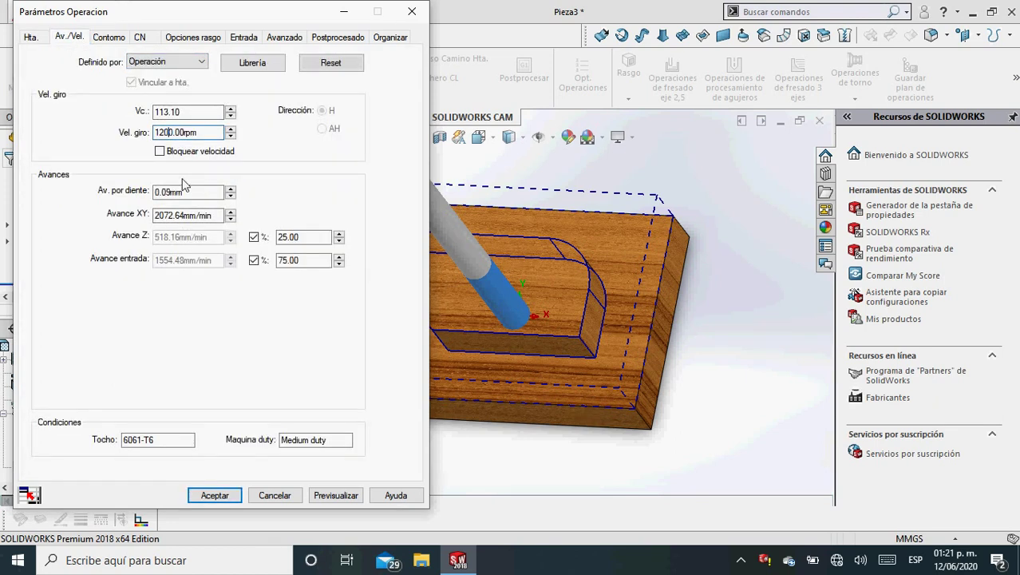
# - Review the contouring operation's side and depth parameters, NC plane distances, feature options and lead-in settings, leaving them as they are
pyautogui.click(111, 38)
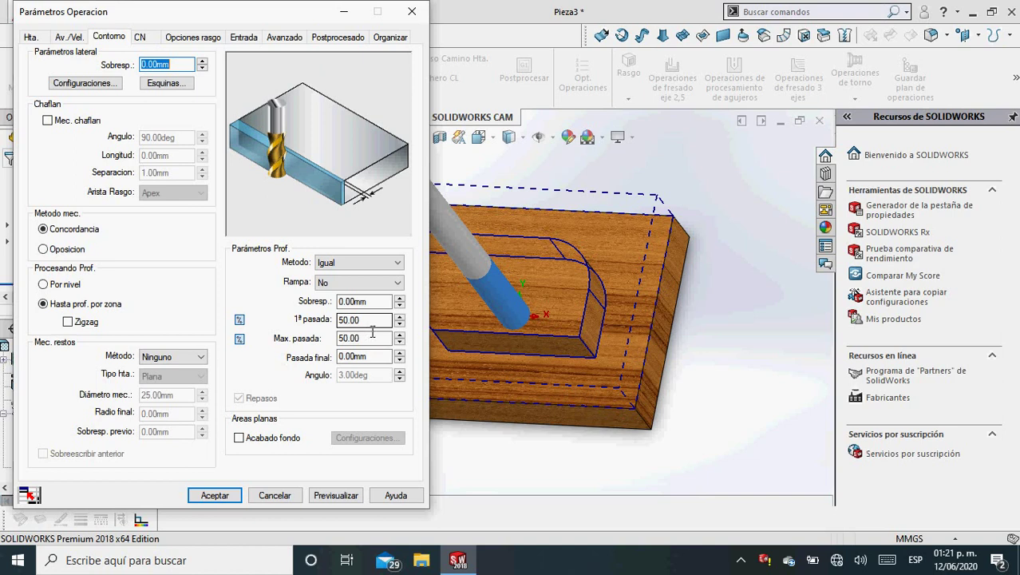
pyautogui.click(142, 38)
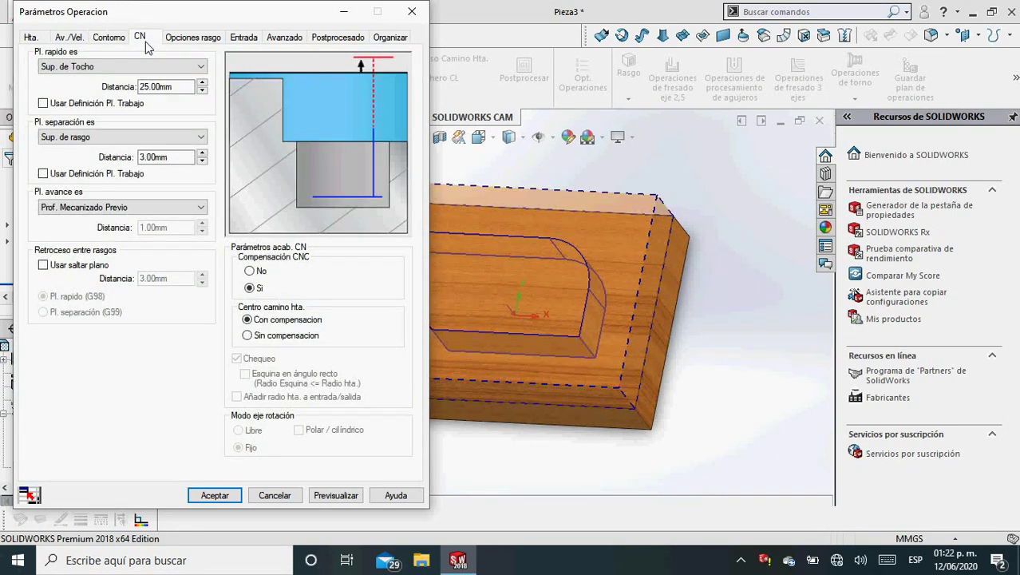
pyautogui.click(111, 40)
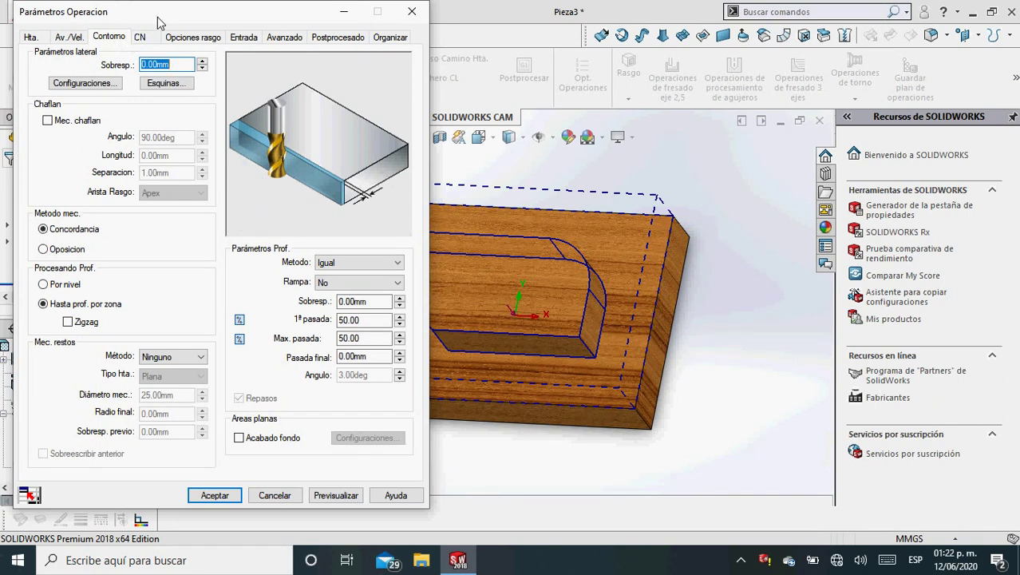
pyautogui.click(138, 39)
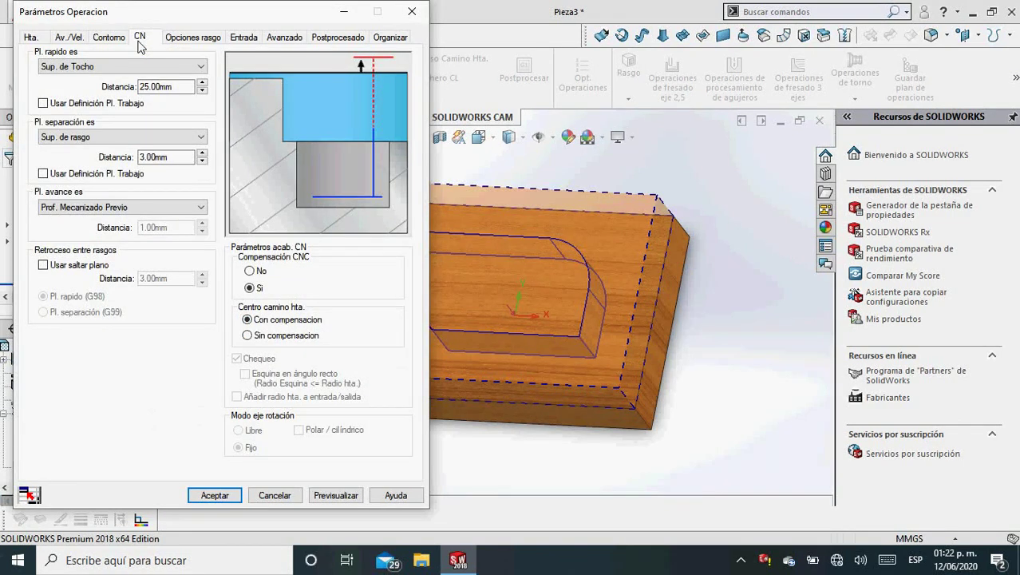
pyautogui.click(194, 38)
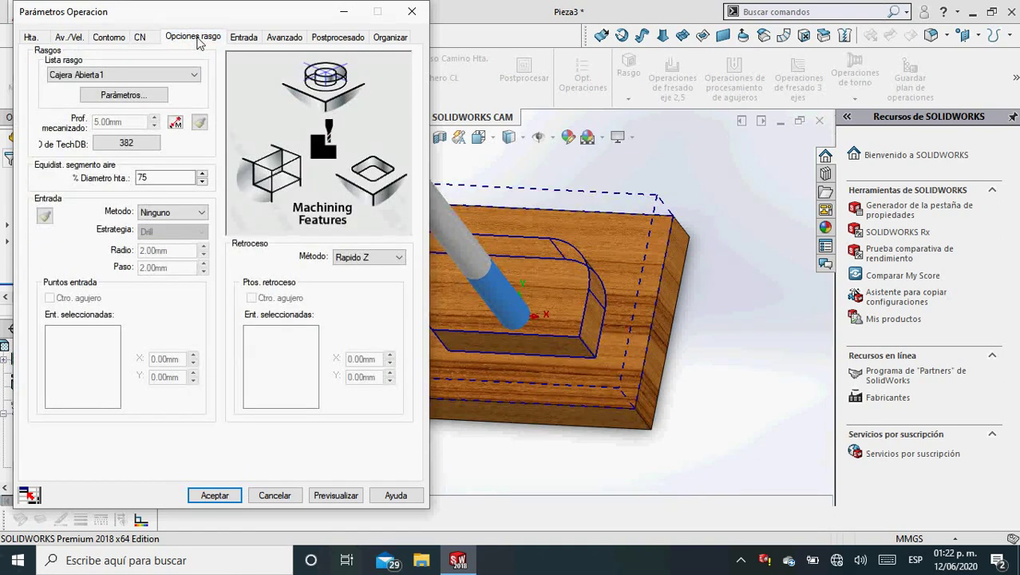
pyautogui.click(244, 37)
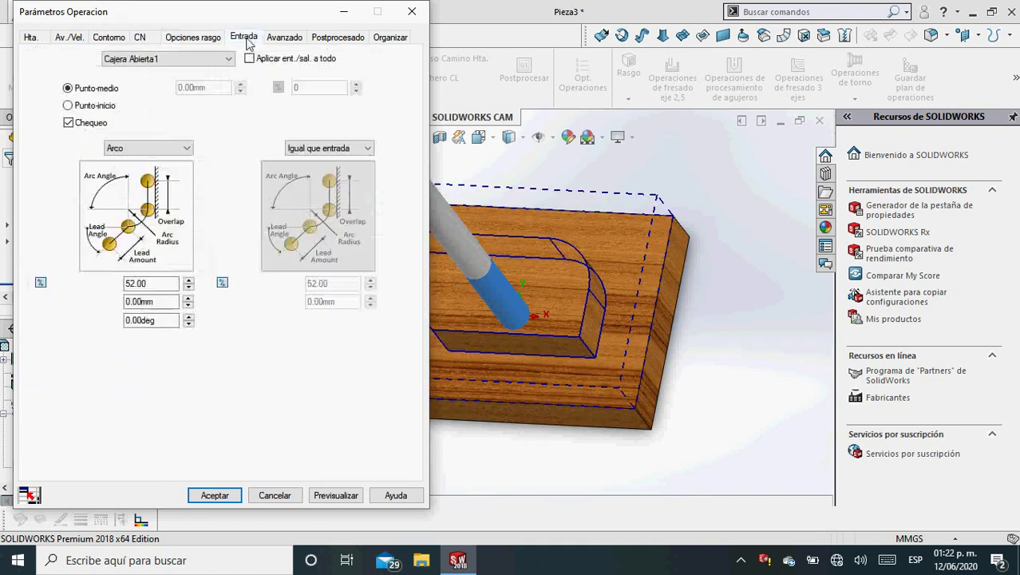
# - Try the Perpendicular and Paralelo lead-in types for the contouring operation and return to Arco
pyautogui.click(185, 148)
pyautogui.click(184, 149)
pyautogui.click(185, 148)
pyautogui.click(157, 178)
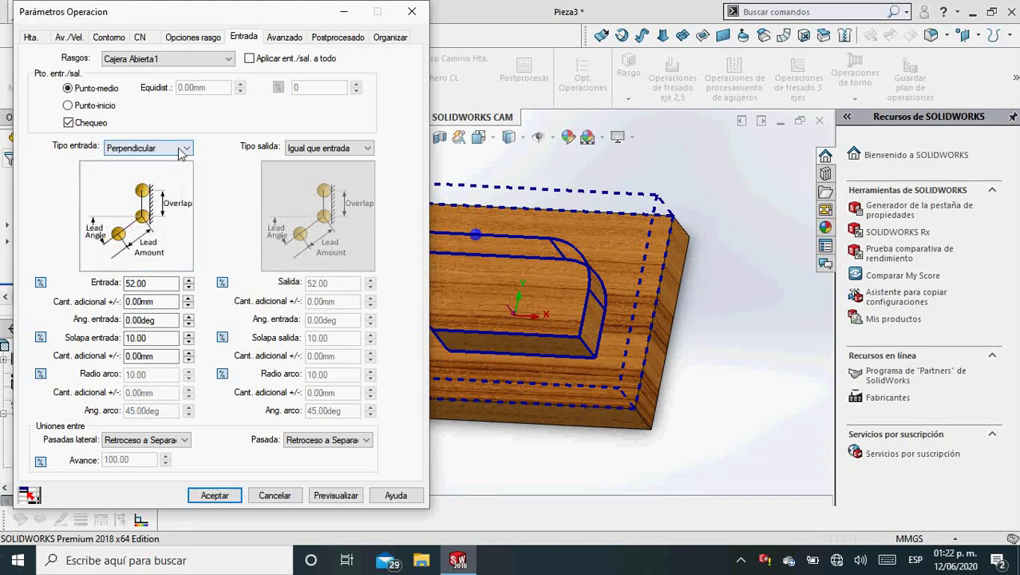
pyautogui.click(182, 148)
pyautogui.click(180, 148)
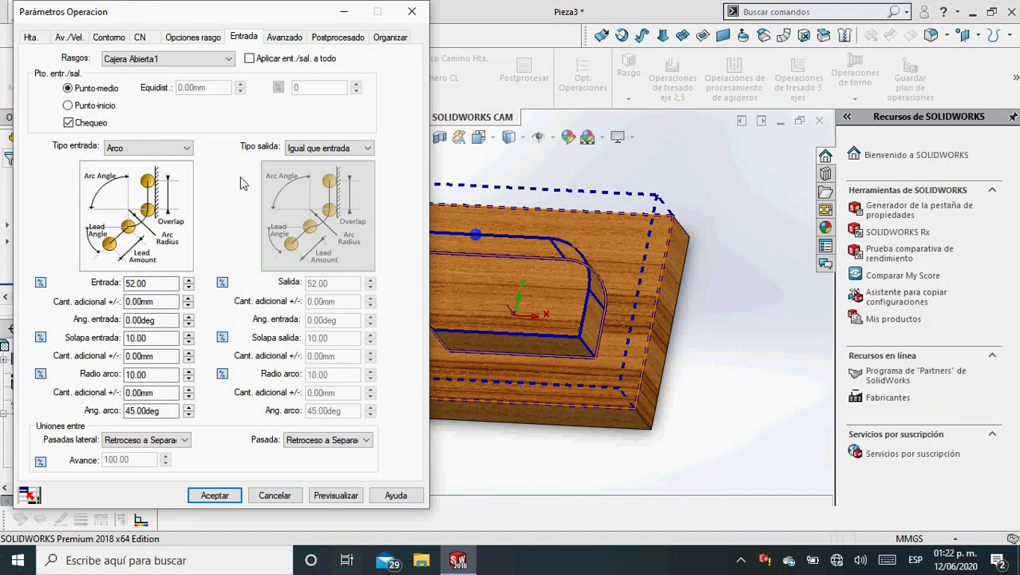
pyautogui.click(181, 148)
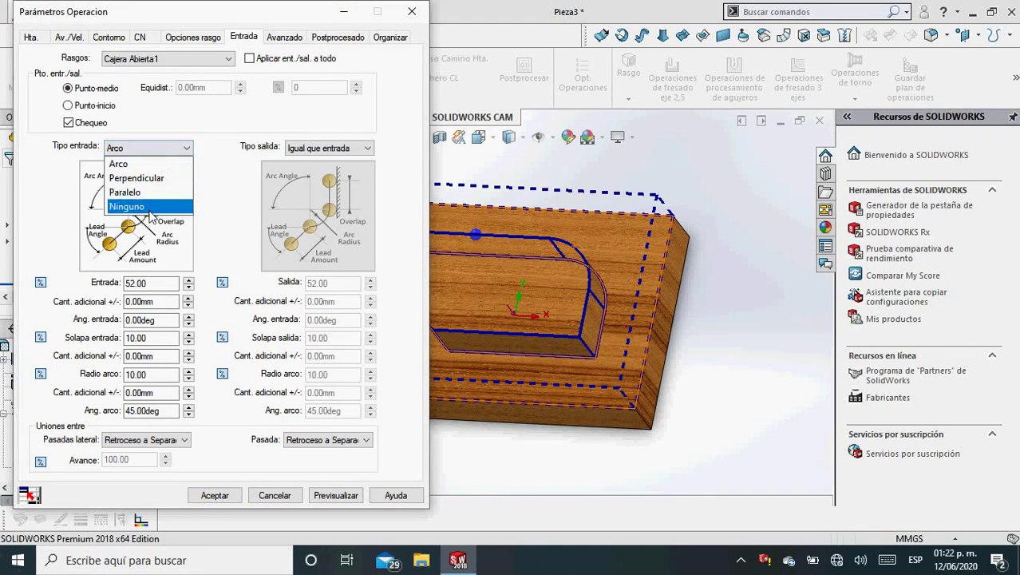
pyautogui.click(157, 148)
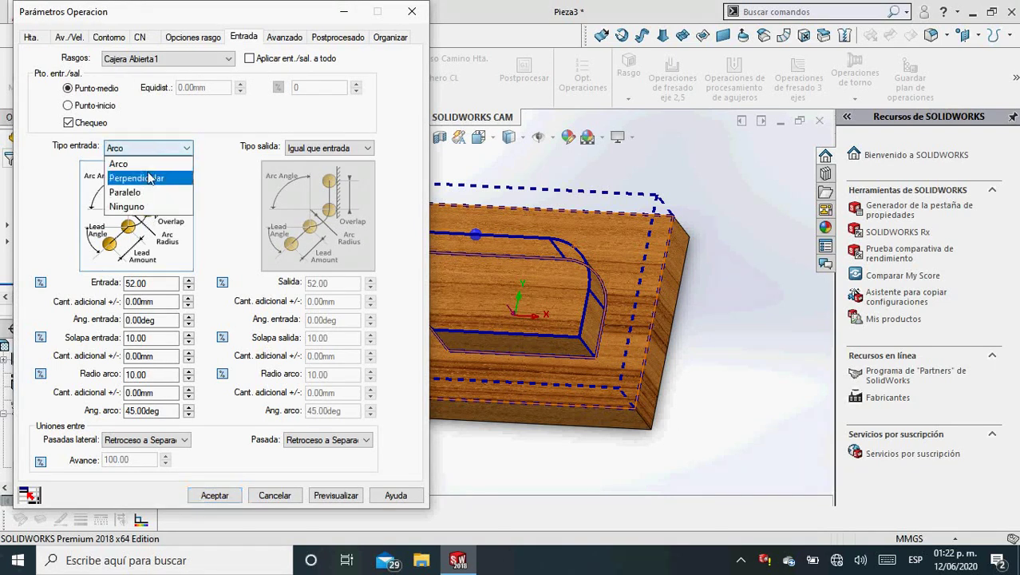
pyautogui.click(175, 189)
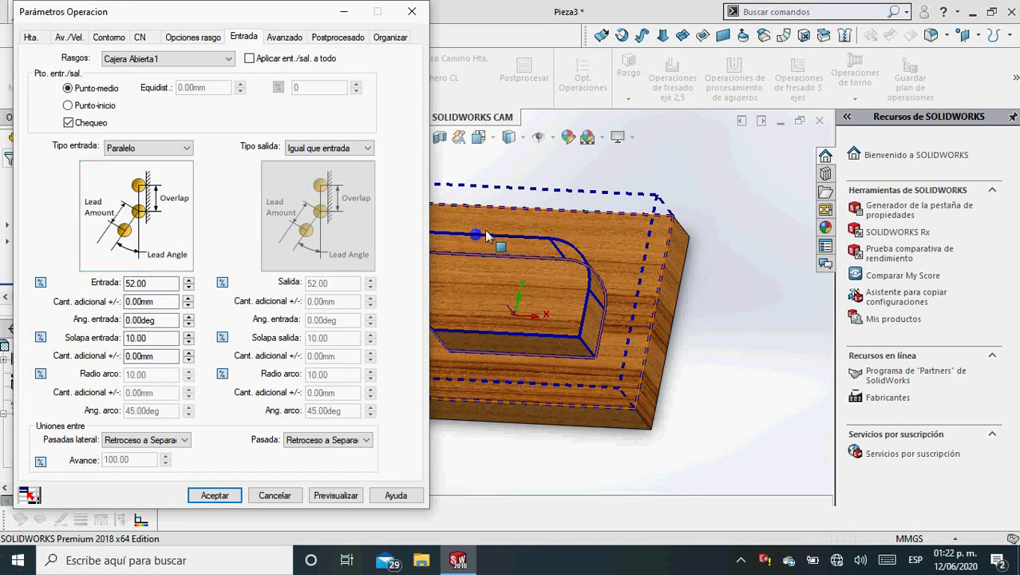
pyautogui.click(132, 150)
pyautogui.click(182, 163)
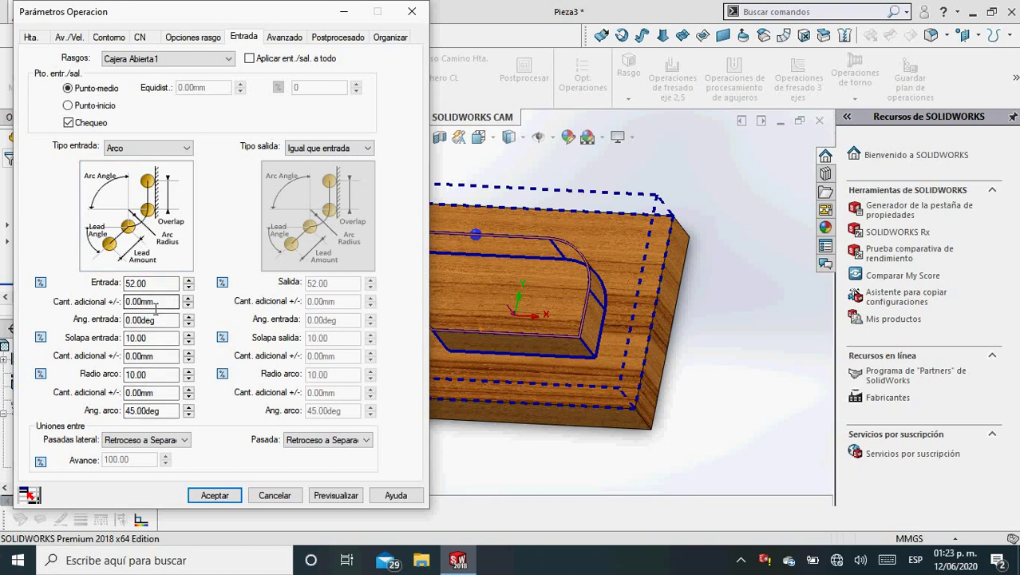
# - Review the contouring operation's advanced, postprocessing and optimization settings and its lead-out type options, keeping Igual que entrada
pyautogui.click(274, 42)
pyautogui.click(234, 38)
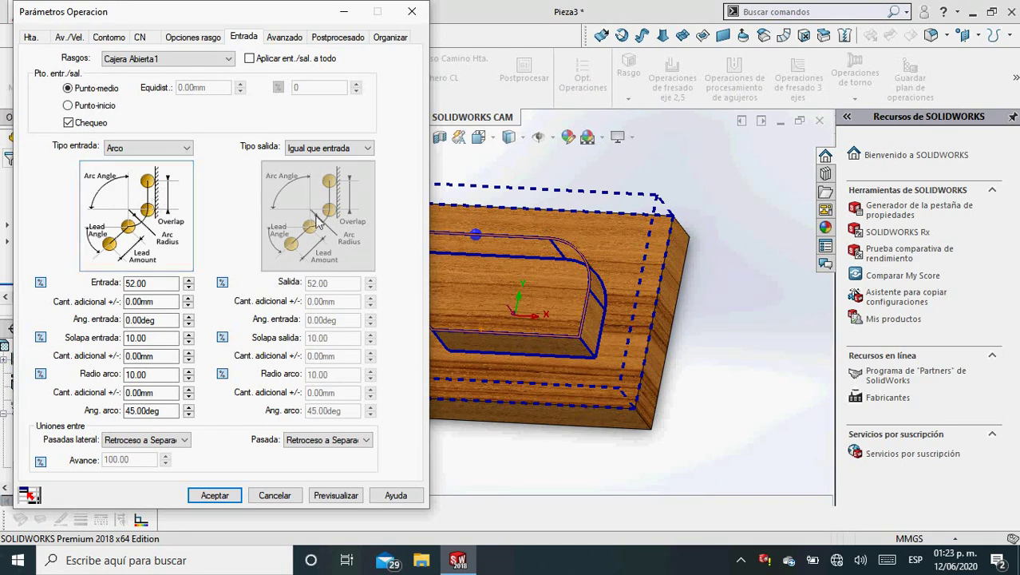
pyautogui.click(282, 40)
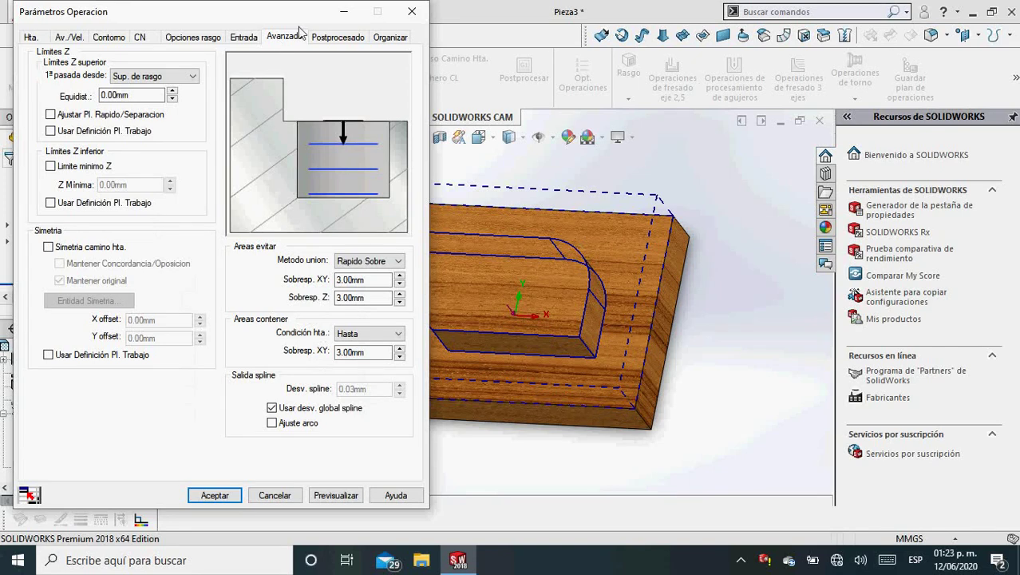
pyautogui.click(342, 38)
pyautogui.click(380, 37)
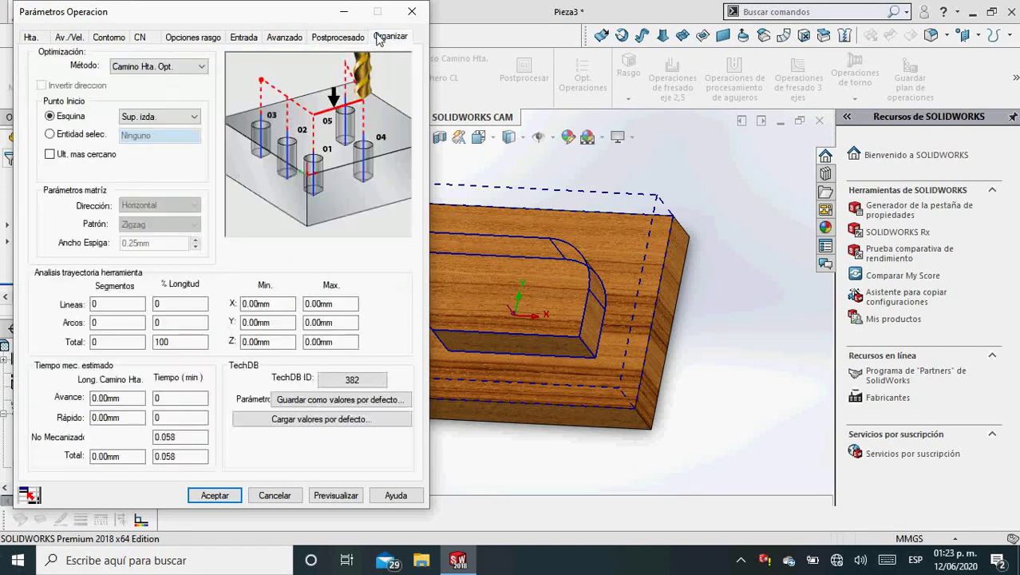
pyautogui.click(246, 37)
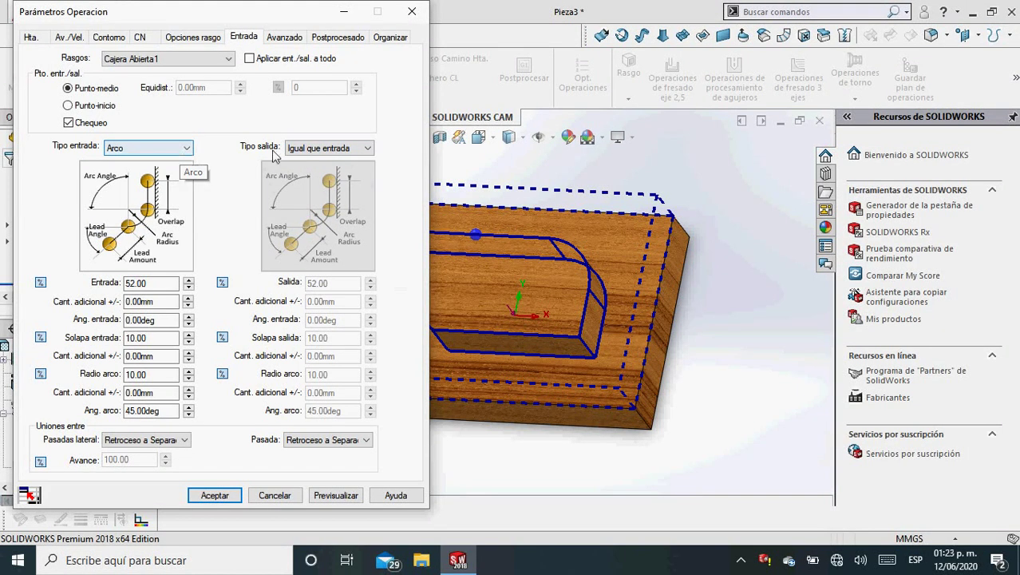
pyautogui.click(324, 150)
pyautogui.click(325, 150)
pyautogui.click(325, 150)
pyautogui.click(323, 163)
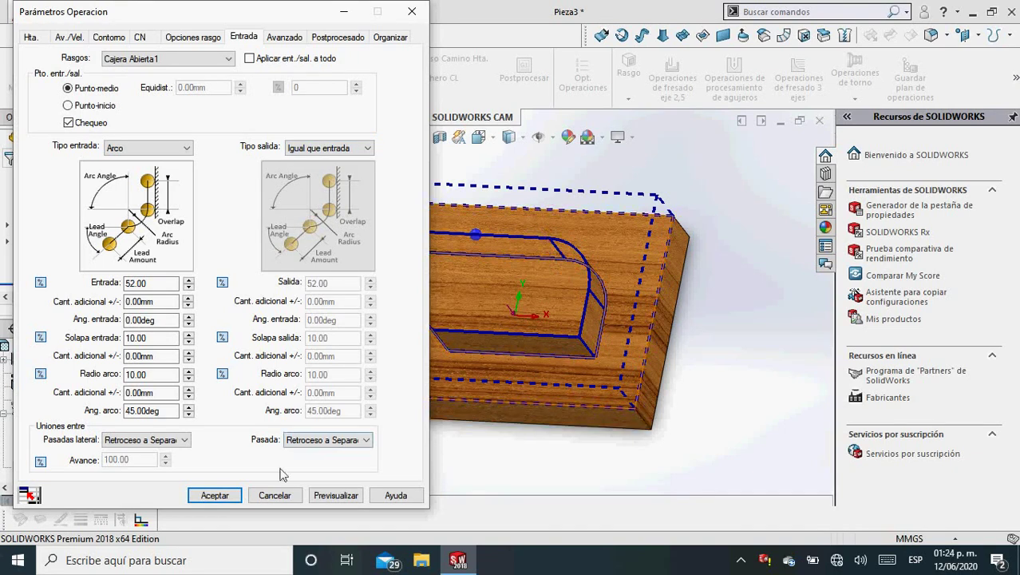
# - Accept the contouring operation's parameters and generate its toolpath
pyautogui.click(212, 495)
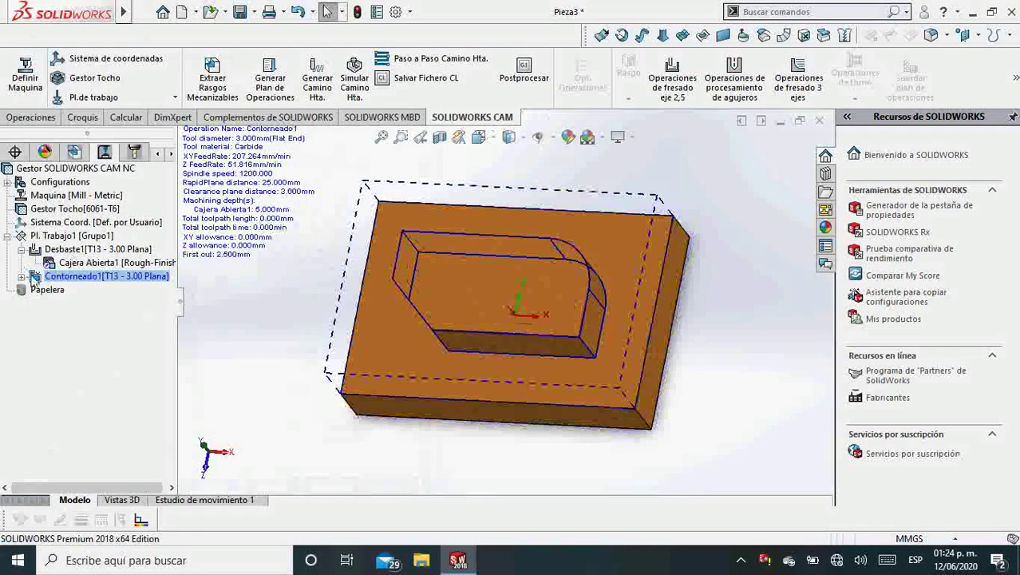
pyautogui.rightClick(50, 276)
pyautogui.click(92, 210)
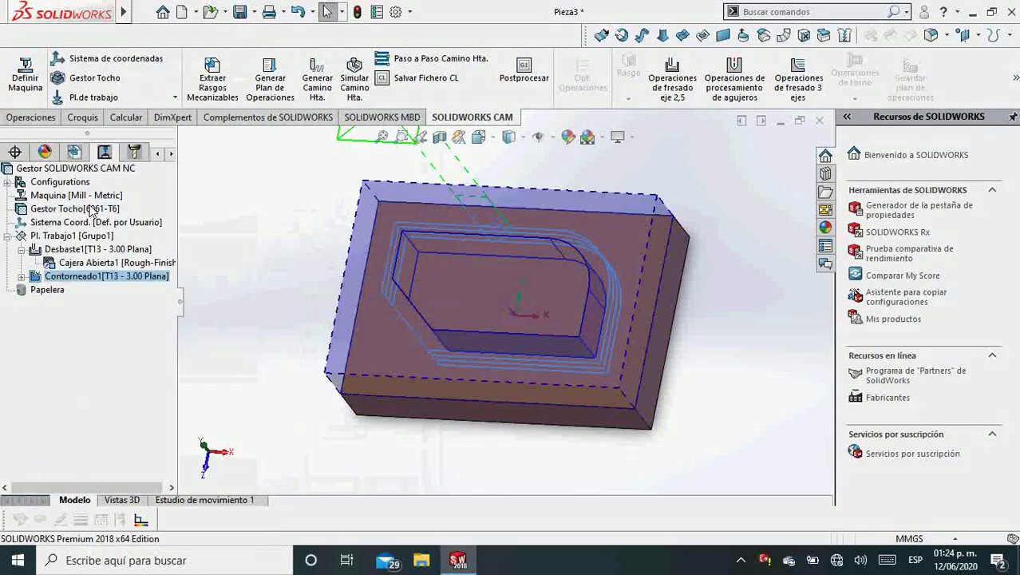
# - Simulate the contouring toolpath on its own, inspect the machined stock around the boss, and close the simulation
pyautogui.rightClick(72, 284)
pyautogui.click(120, 152)
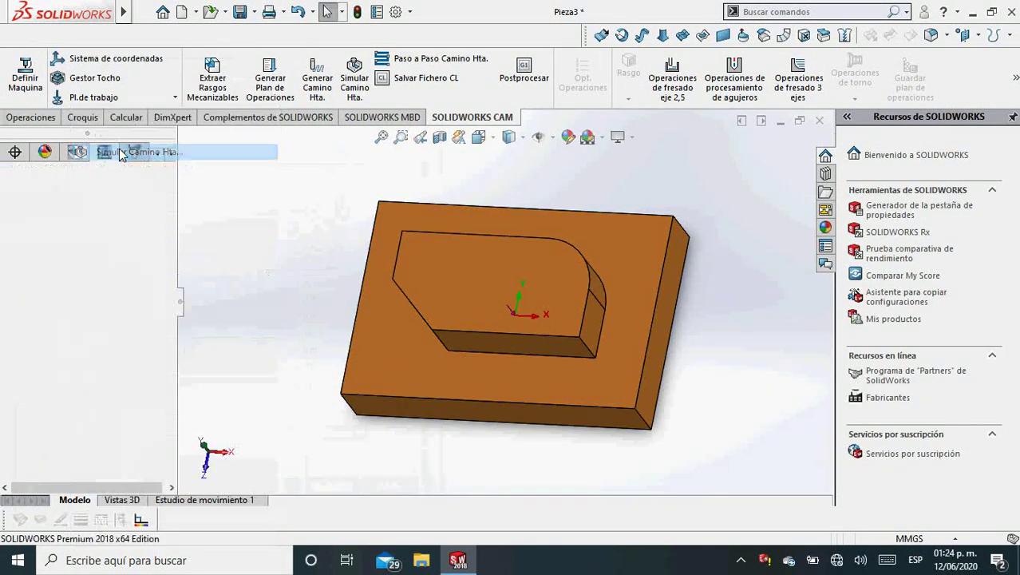
pyautogui.click(95, 284)
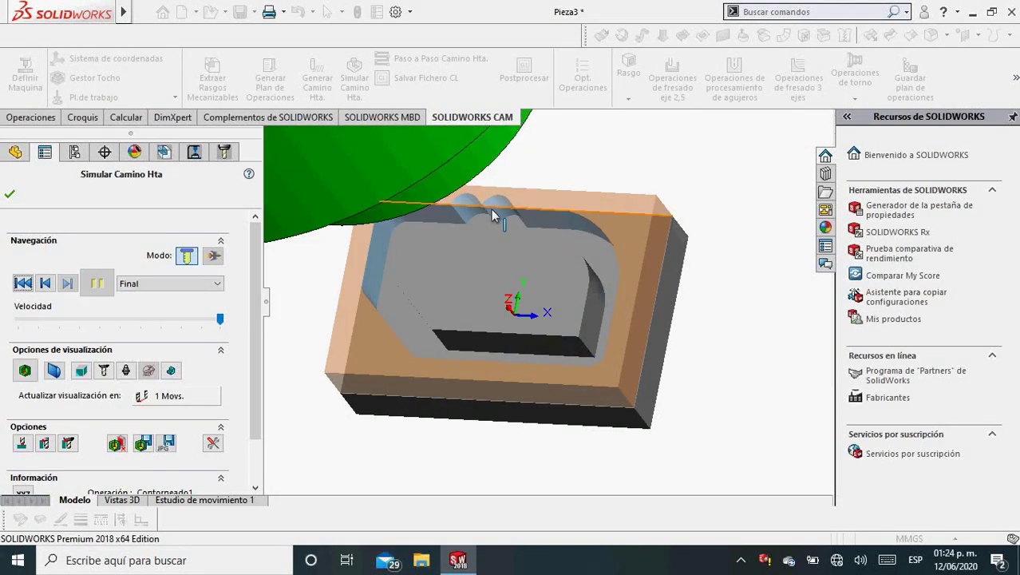
pyautogui.moveTo(525, 274); pyautogui.dragTo(566, 328, button='middle')
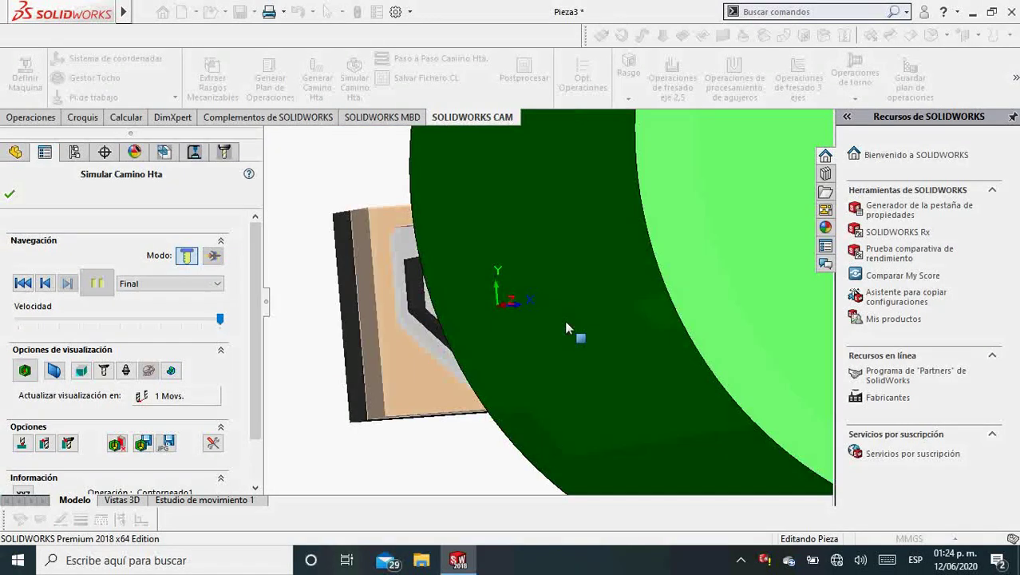
pyautogui.moveTo(470, 342); pyautogui.dragTo(481, 304, button='middle')
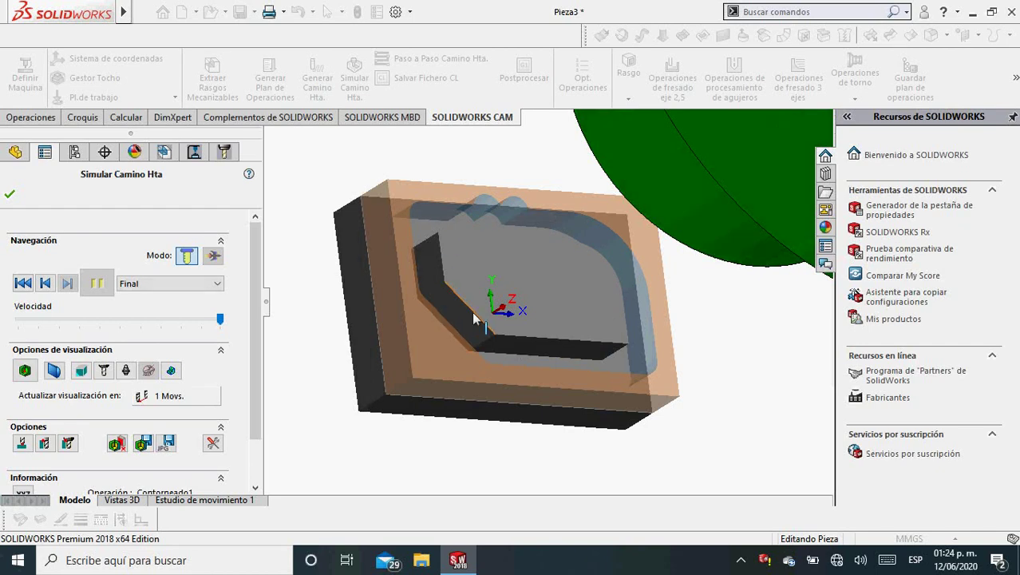
pyautogui.click(9, 193)
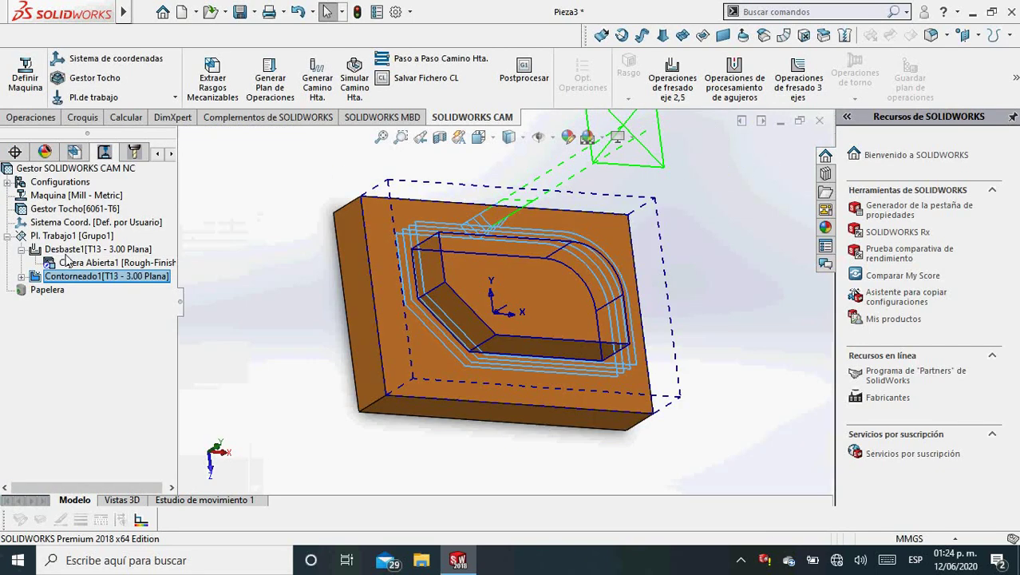
# - Expand the contouring operation's feature and generate the toolpaths for the whole setup, Pl. Trabajo1
pyautogui.click(75, 276)
pyautogui.click(22, 276)
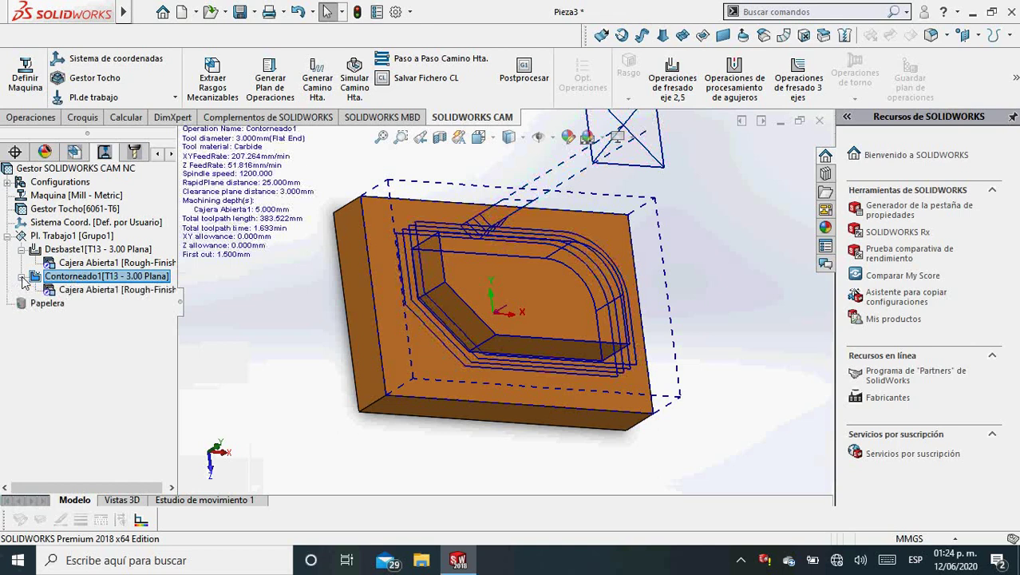
pyautogui.click(59, 238)
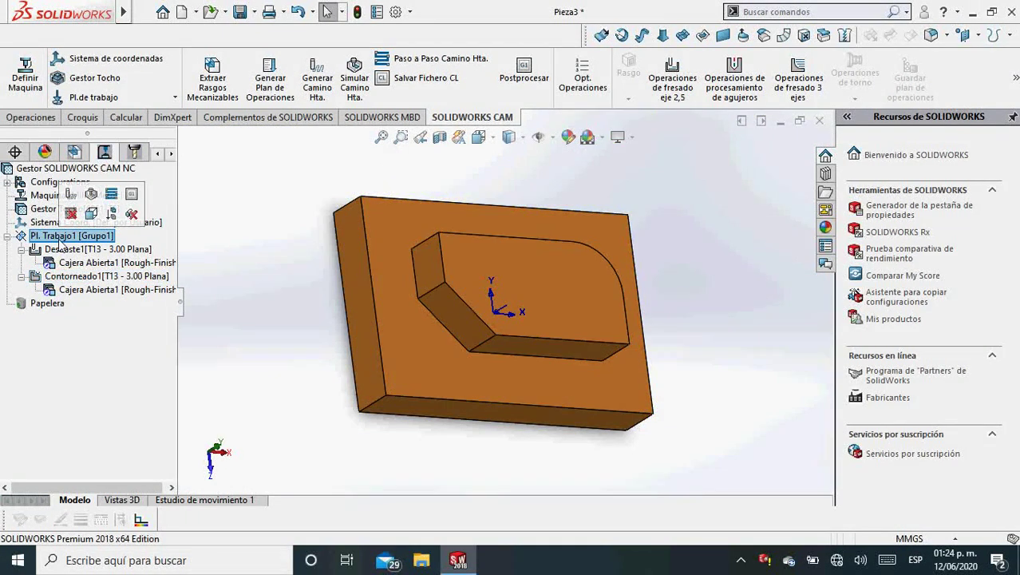
pyautogui.click(70, 196)
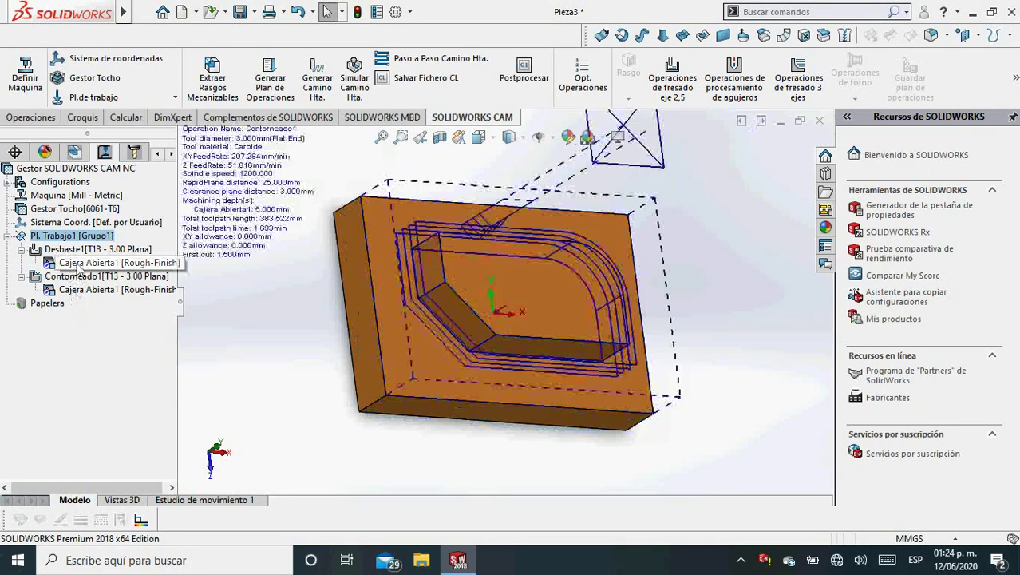
# - Simulate the whole setup's toolpaths, compare the machined stock with the design part from several angles, and close the simulation
pyautogui.rightClick(71, 237)
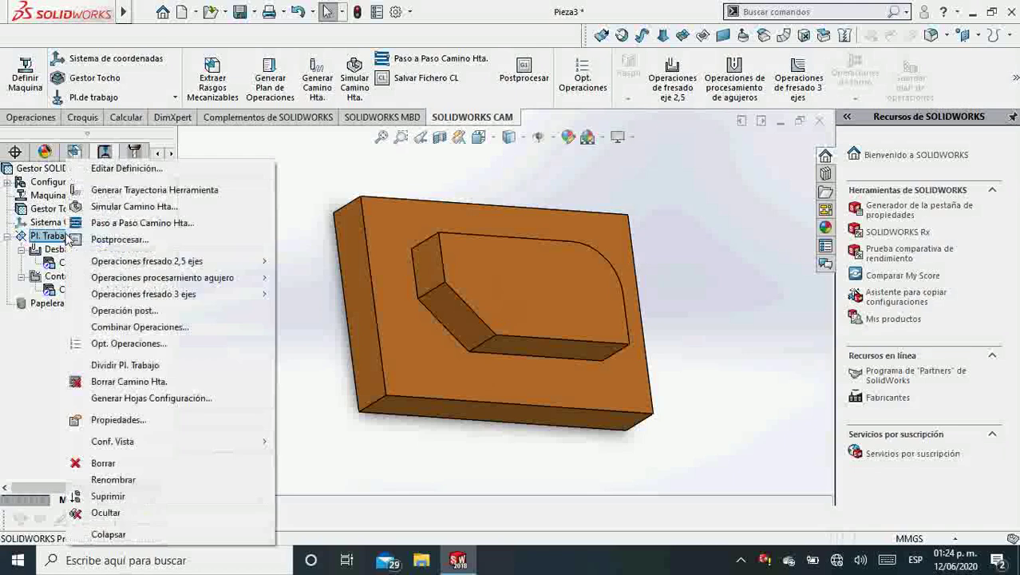
pyautogui.click(107, 209)
pyautogui.click(97, 284)
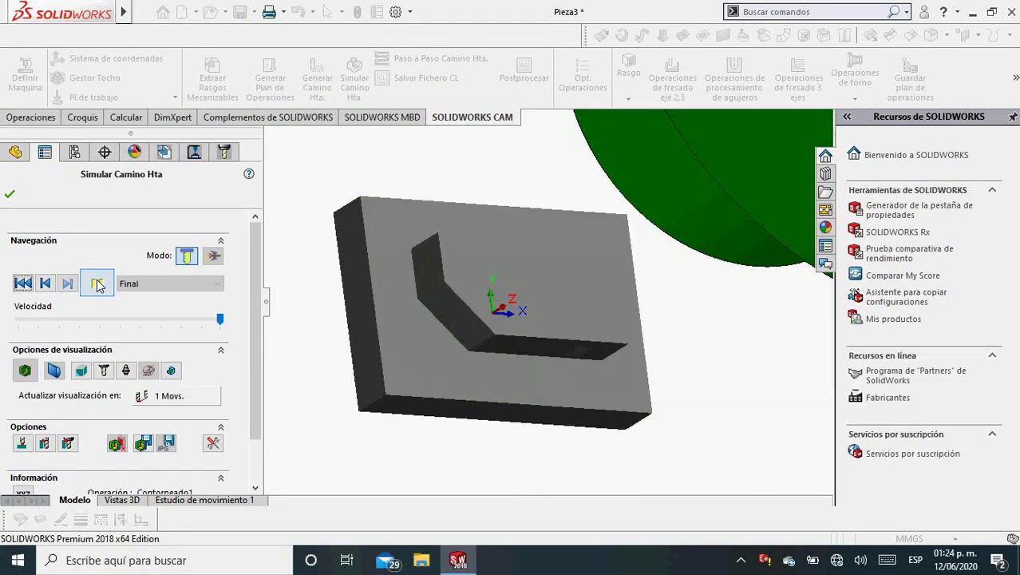
pyautogui.click(28, 372)
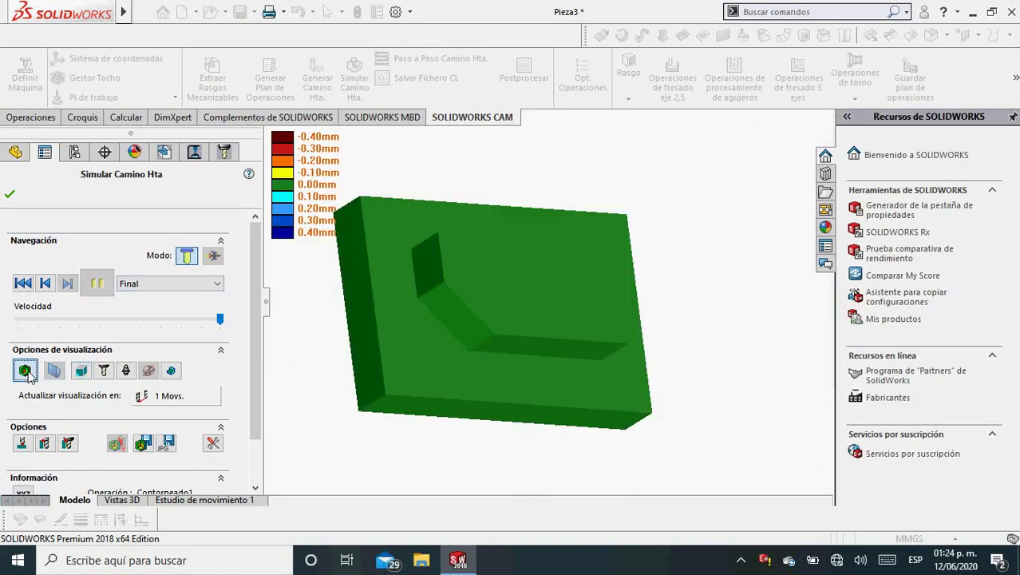
pyautogui.moveTo(484, 394); pyautogui.dragTo(521, 454, button='middle')
pyautogui.moveTo(511, 394); pyautogui.dragTo(339, 307, button='middle')
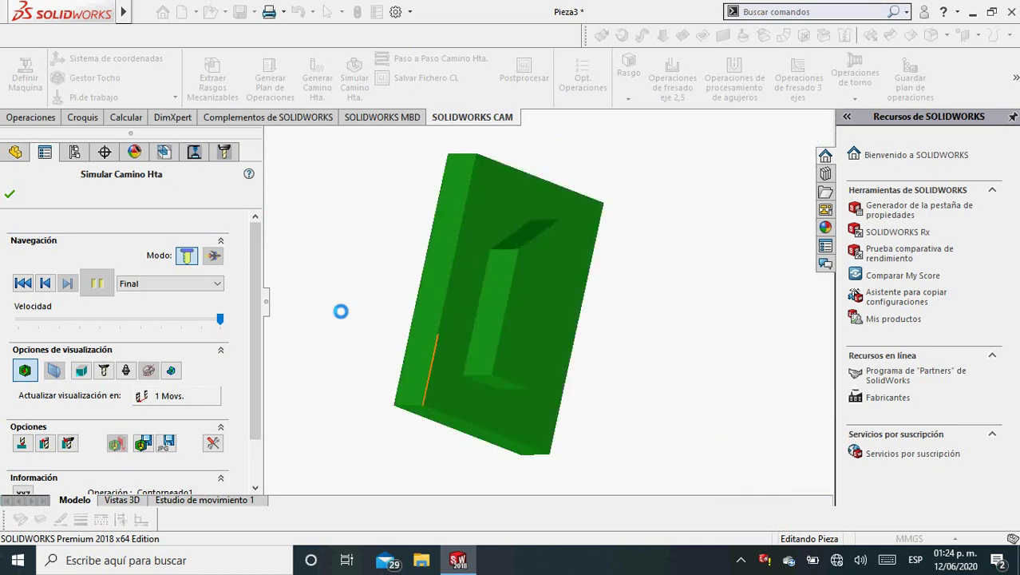
pyautogui.moveTo(509, 386); pyautogui.dragTo(470, 365, button='middle')
pyautogui.scroll(-3, 137, 367)
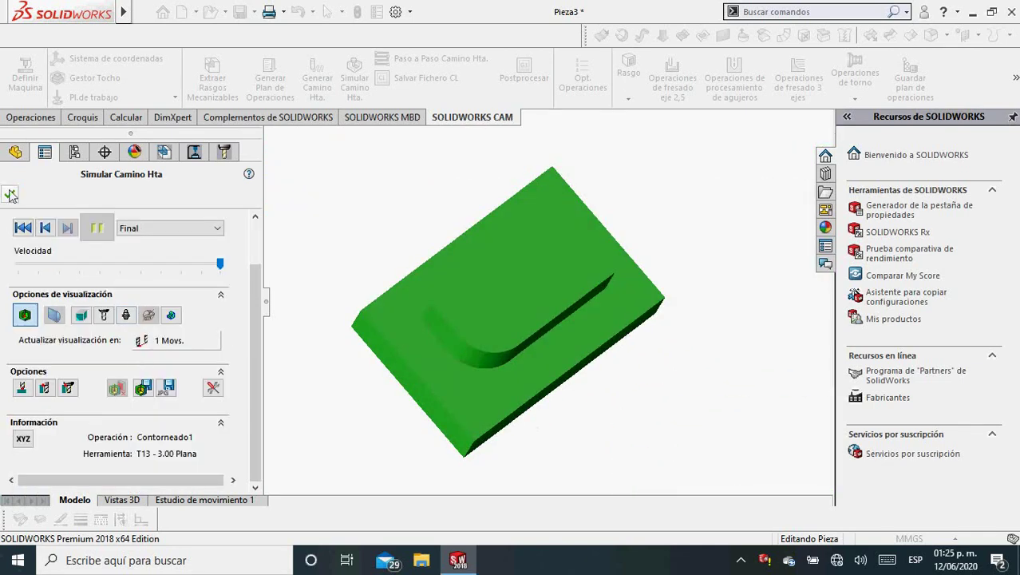
pyautogui.click(11, 196)
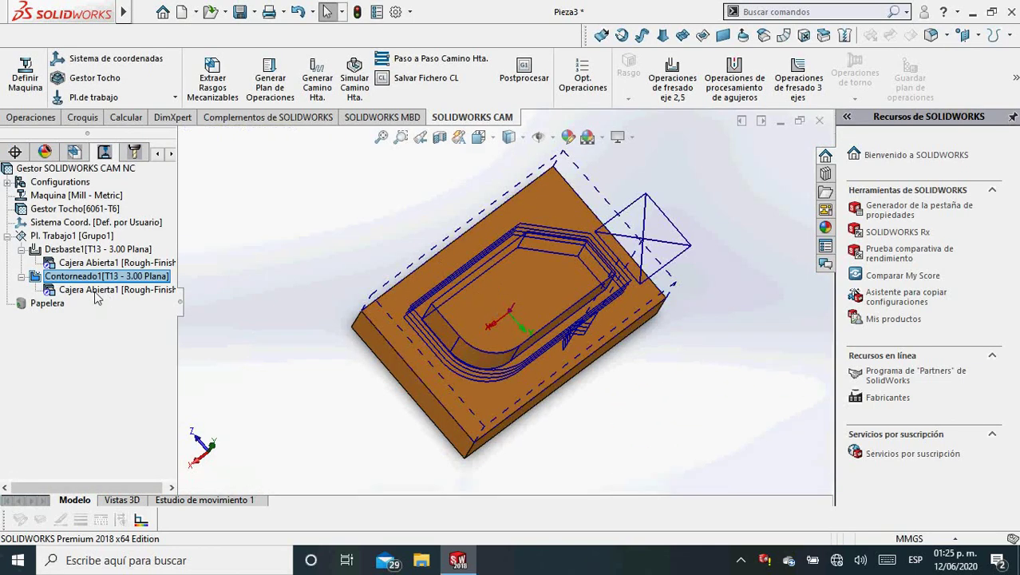
# - Postprocess Pl. Trabajo1, saving the output as Pieza3 in M3Axis-Tutorial (*.txt) format, and run the complete NC code generation
pyautogui.click(50, 236)
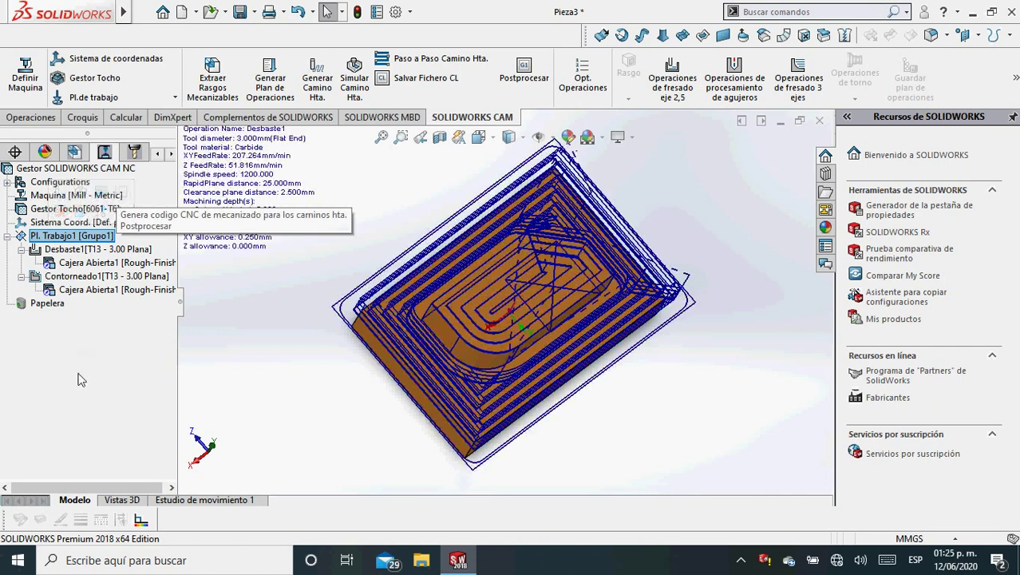
pyautogui.click(50, 237)
pyautogui.click(78, 236)
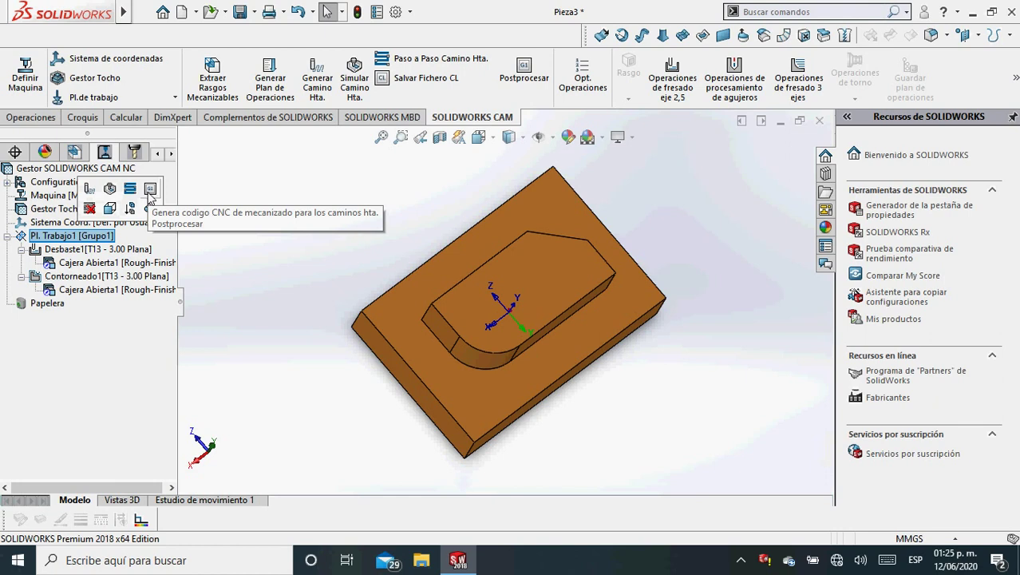
pyautogui.click(149, 192)
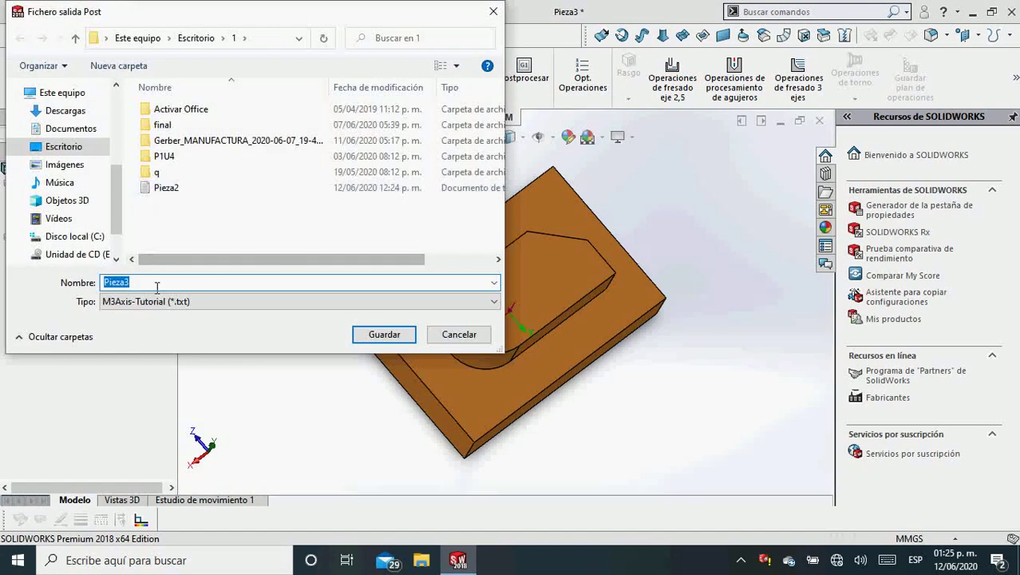
pyautogui.click(381, 336)
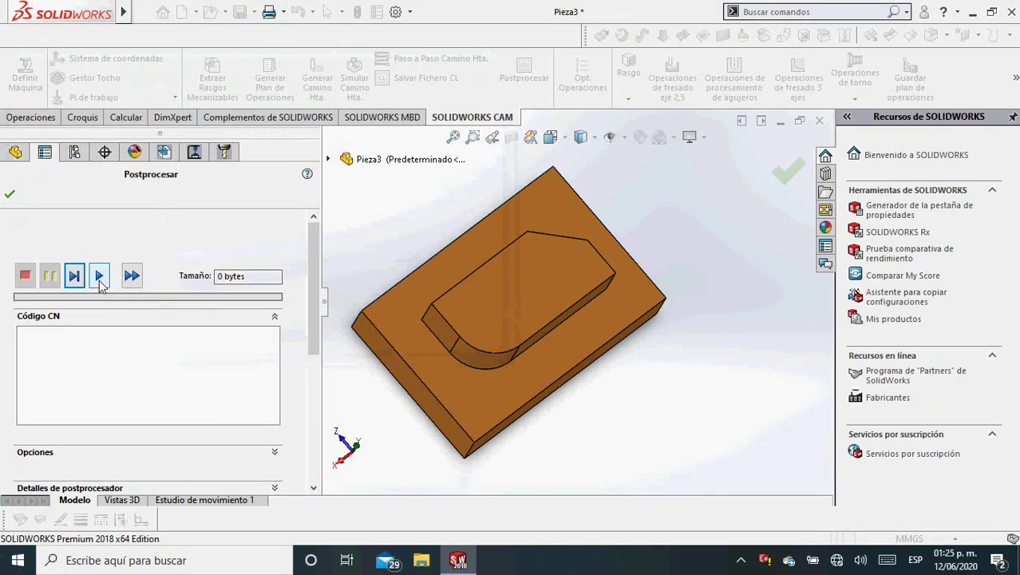
pyautogui.click(100, 279)
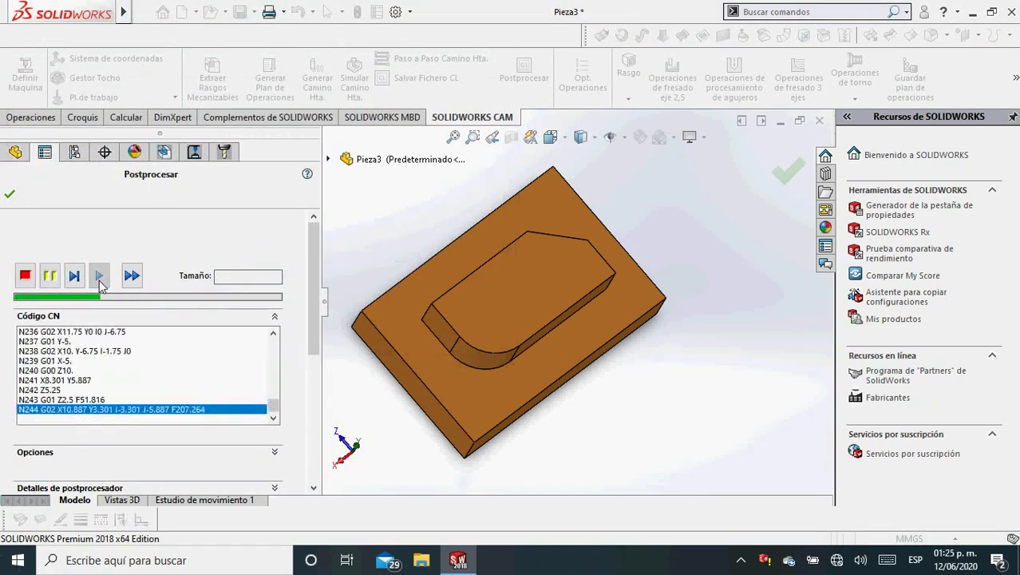
# - Examine the generated NC code from the program header through the roughing moves
pyautogui.scroll(1, 130, 397)
pyautogui.scroll(20, 130, 396)
pyautogui.scroll(2, 130, 397)
pyautogui.moveTo(273, 381); pyautogui.dragTo(273, 344)
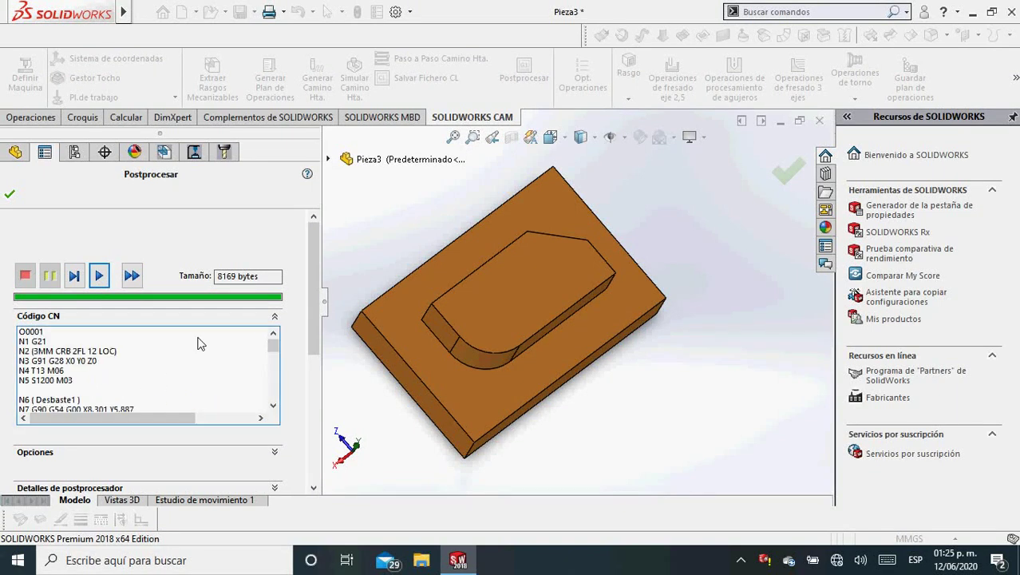
pyautogui.scroll(-7, 72, 352)
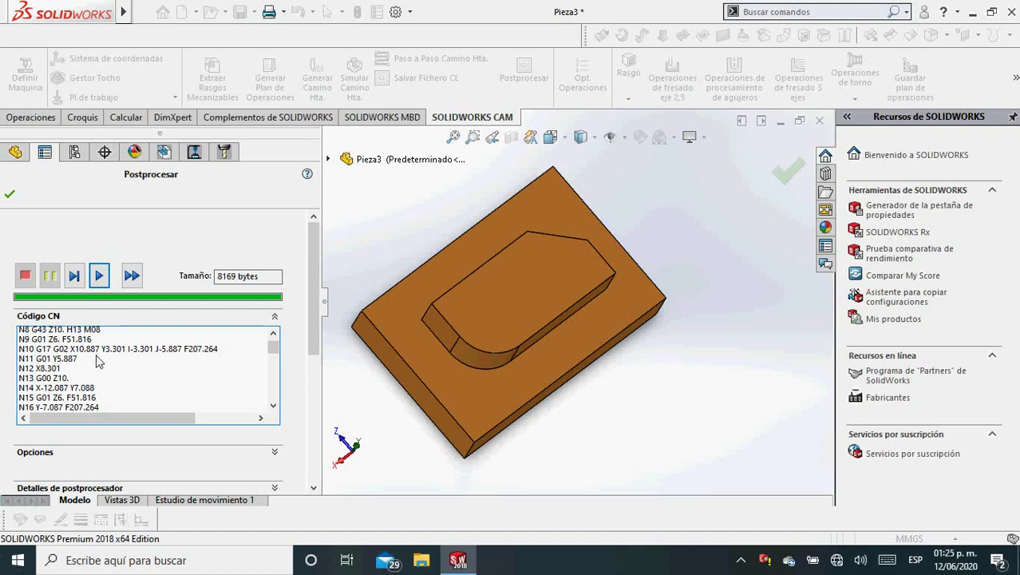
pyautogui.scroll(-11, 96, 361)
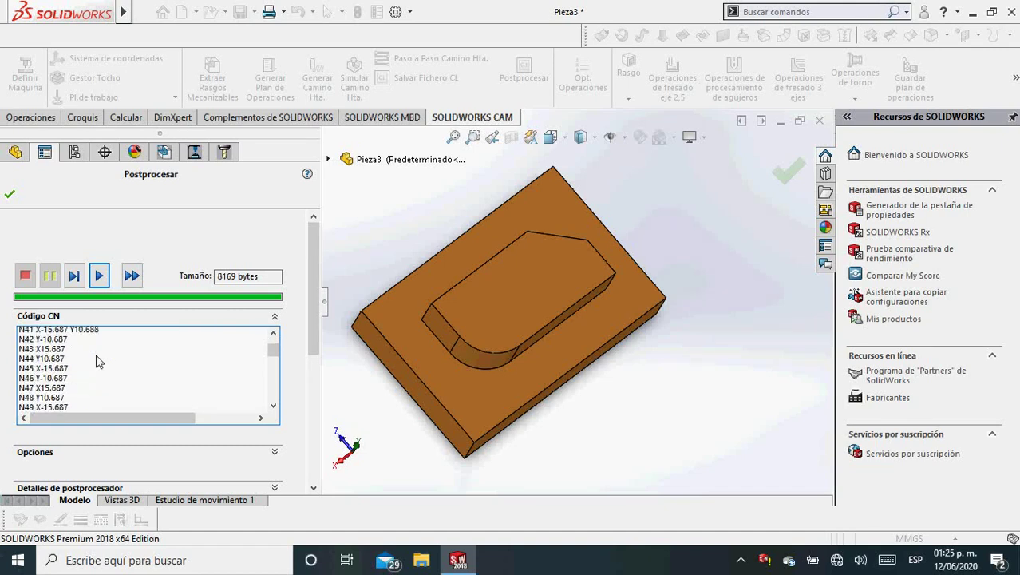
# - Examine the rest of the generated NC code, from the roughing moves through the contouring moves near the program's end
pyautogui.scroll(-19, 96, 361)
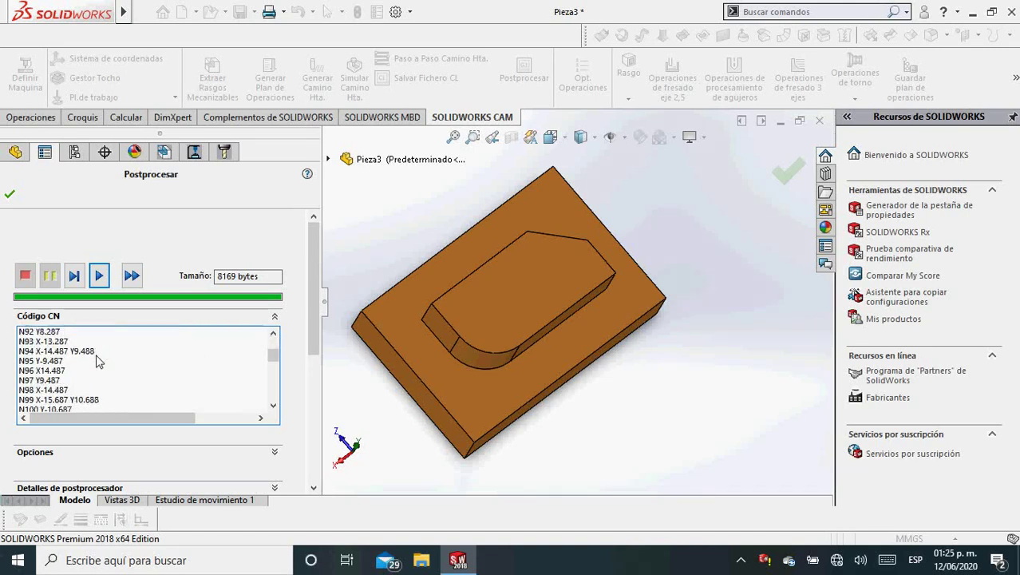
pyautogui.scroll(-20, 96, 361)
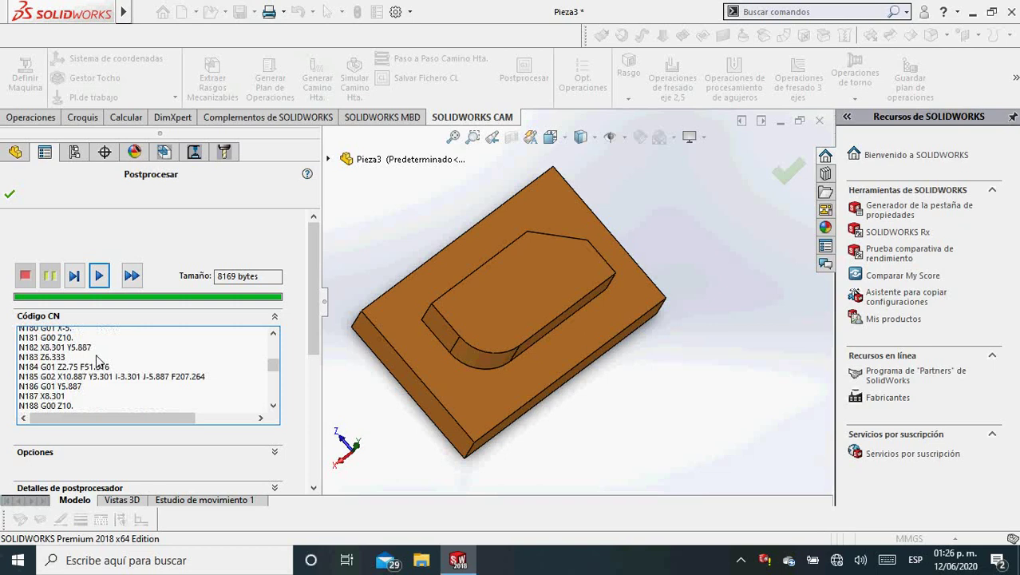
pyautogui.scroll(-10, 96, 361)
pyautogui.moveTo(272, 368); pyautogui.dragTo(272, 407)
pyautogui.scroll(14, 194, 390)
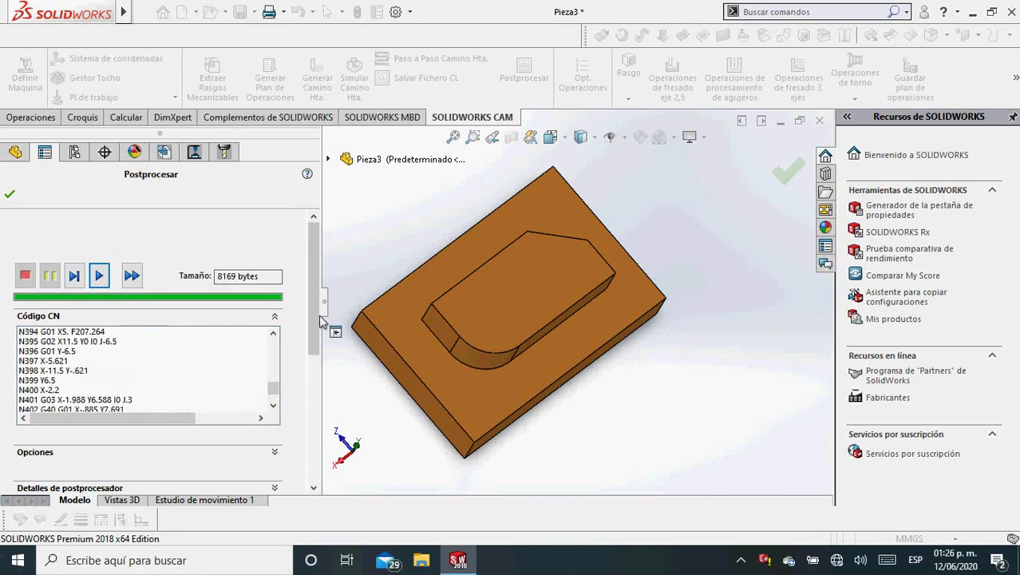
pyautogui.scroll(-3, 314, 335)
pyautogui.scroll(3, 308, 352)
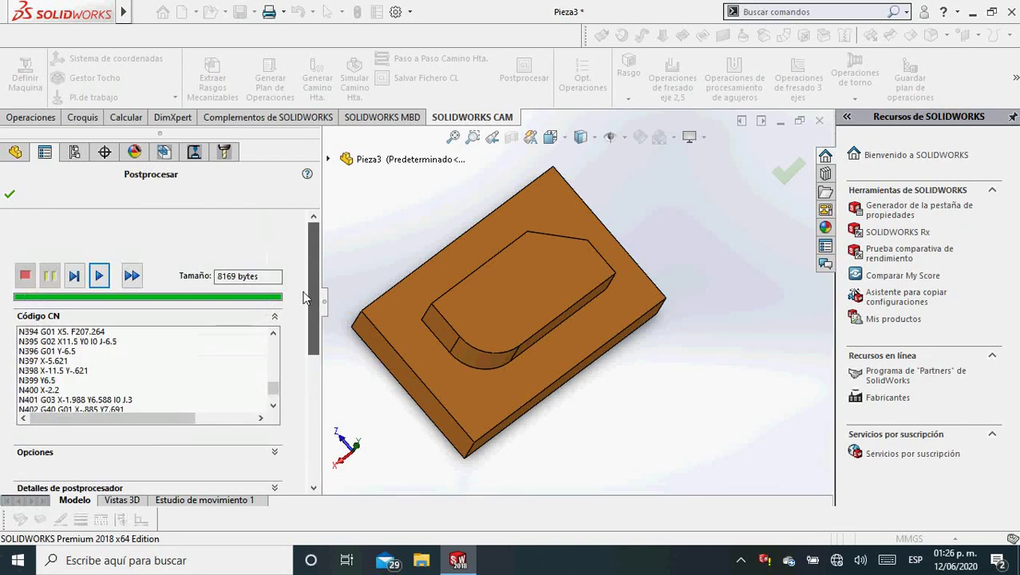
# - Launch NC Viewer and open the postprocessed text file Pieza3 from folder 1 on the desktop
pyautogui.click(258, 563)
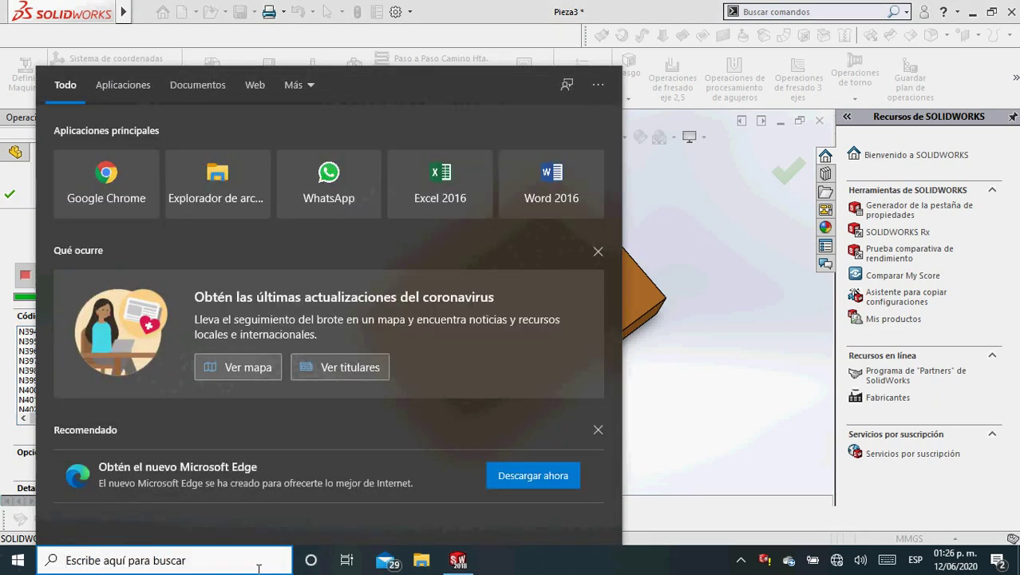
pyautogui.write('nc')
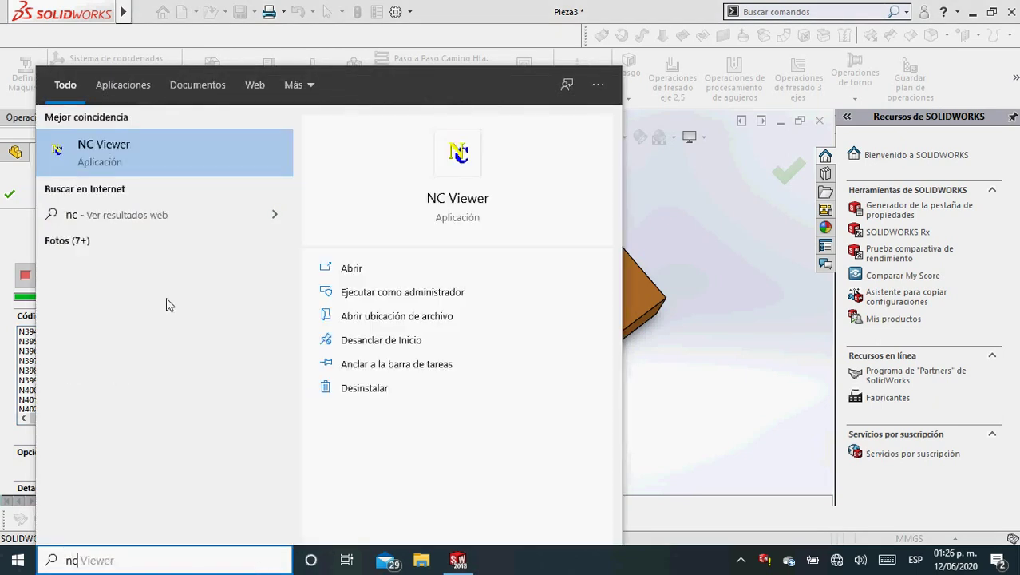
pyautogui.click(190, 152)
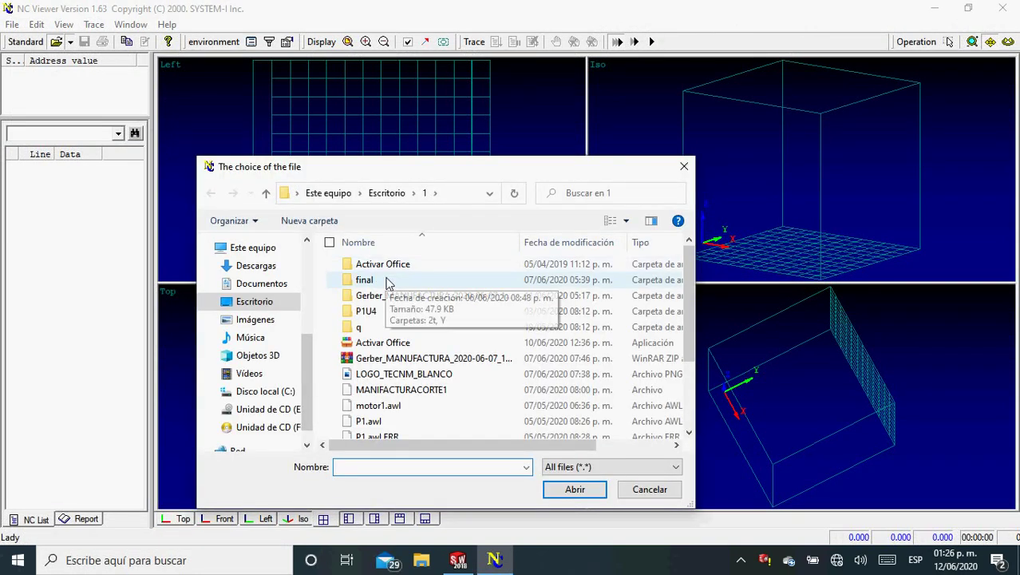
pyautogui.scroll(-1, 394, 355)
pyautogui.scroll(-2, 394, 355)
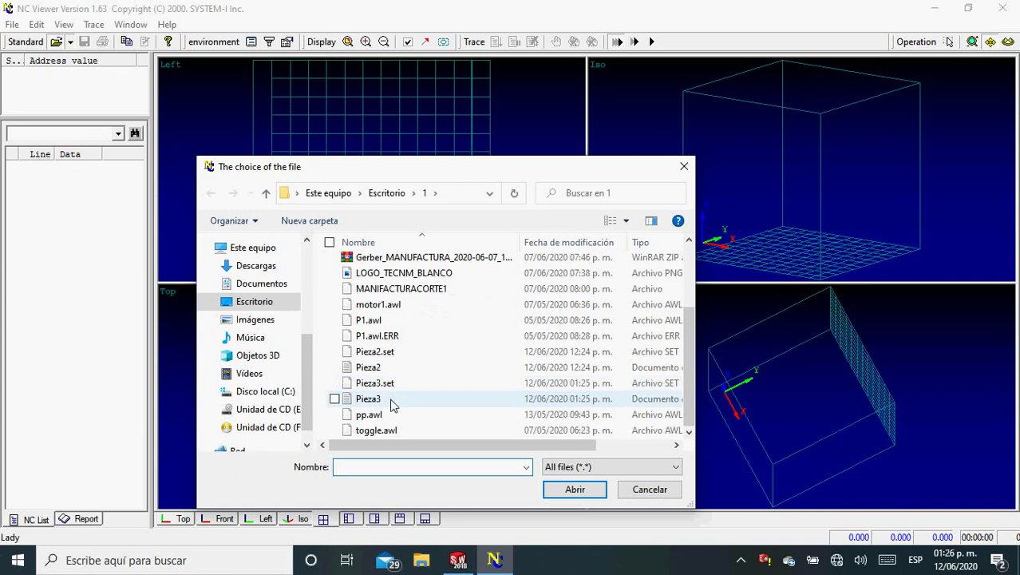
pyautogui.doubleClick(391, 400)
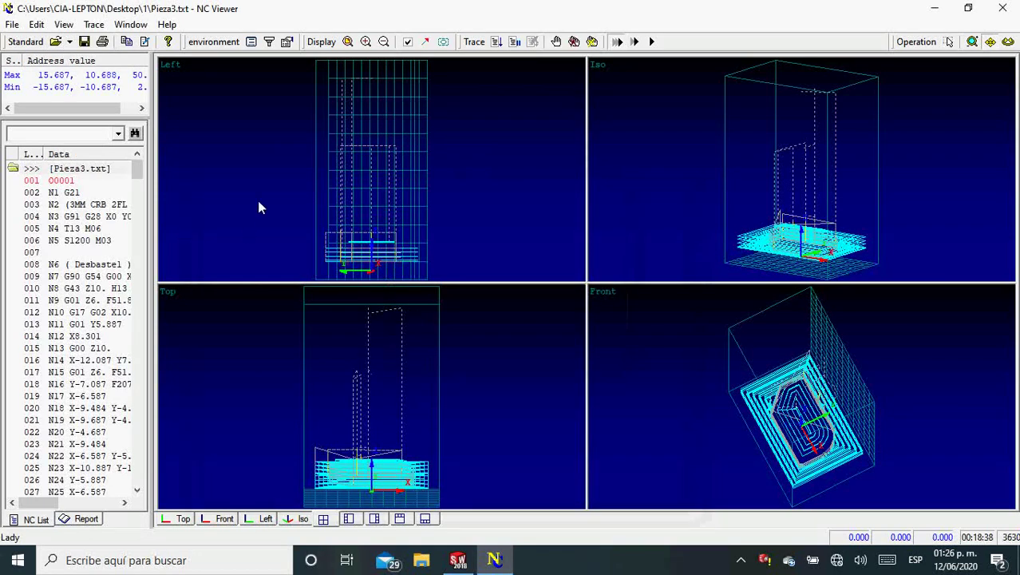
# - Run the trace of the Pieza3 program from line O0001 and inspect the toolpaths in the Iso view until it ends
pyautogui.click(58, 185)
pyautogui.click(58, 186)
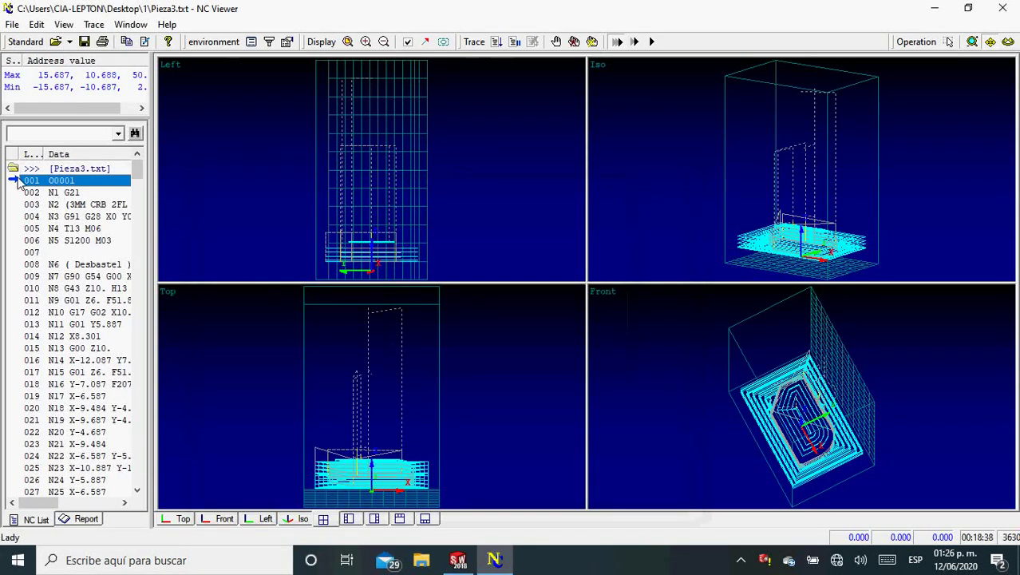
pyautogui.rightClick(78, 187)
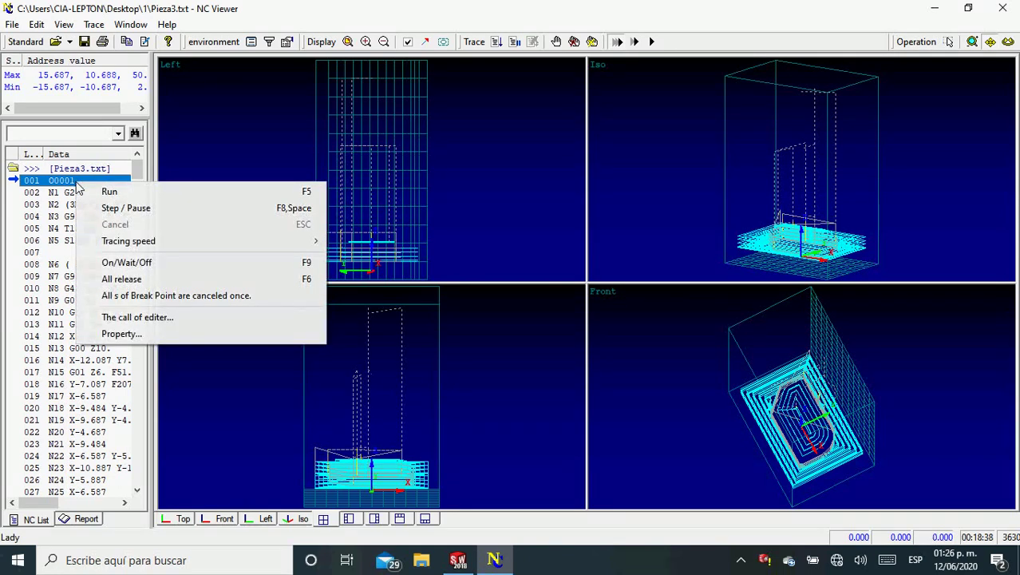
pyautogui.click(127, 198)
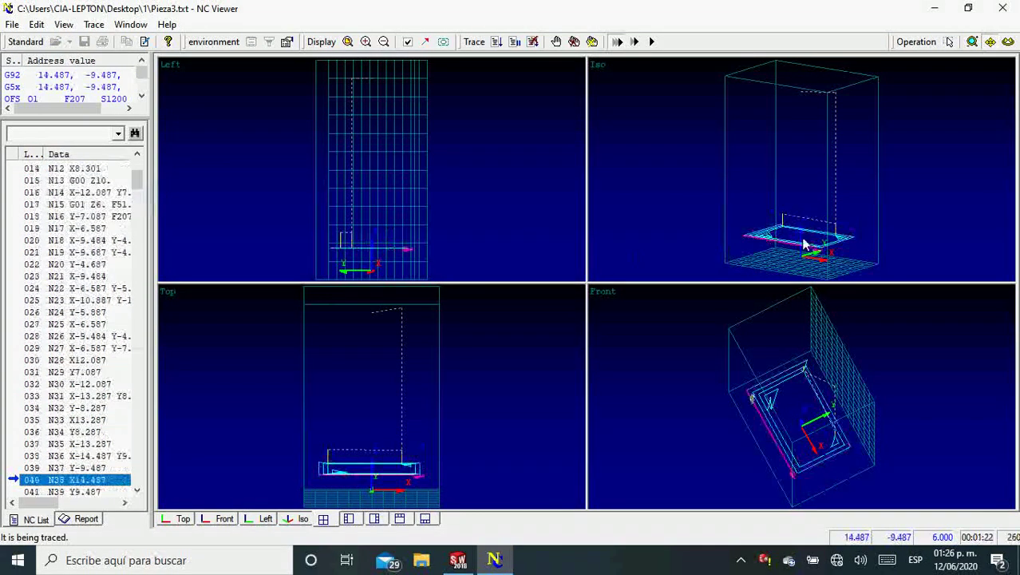
pyautogui.scroll(1, 804, 236)
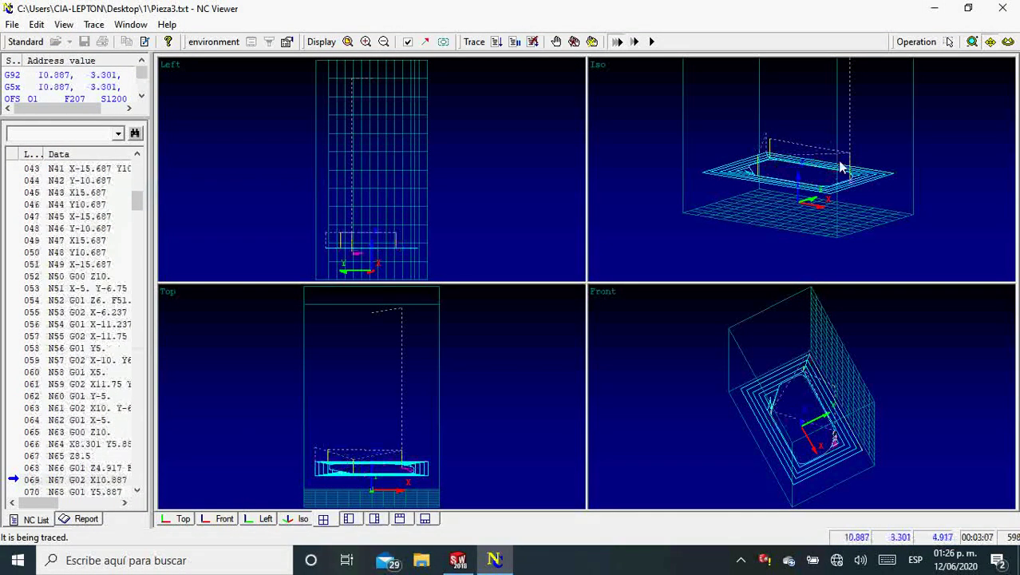
pyautogui.scroll(2, 806, 176)
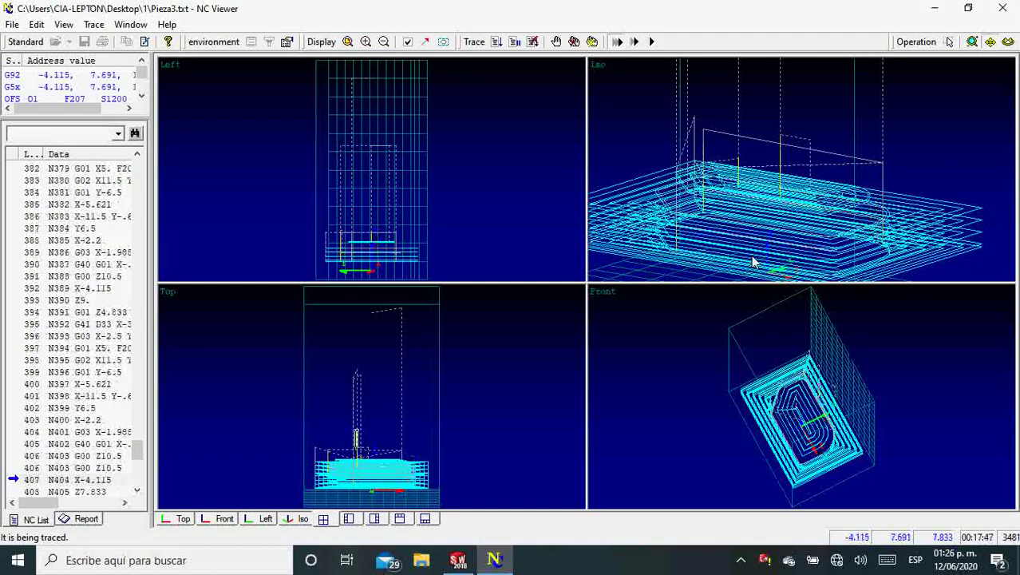
pyautogui.scroll(-3, 754, 257)
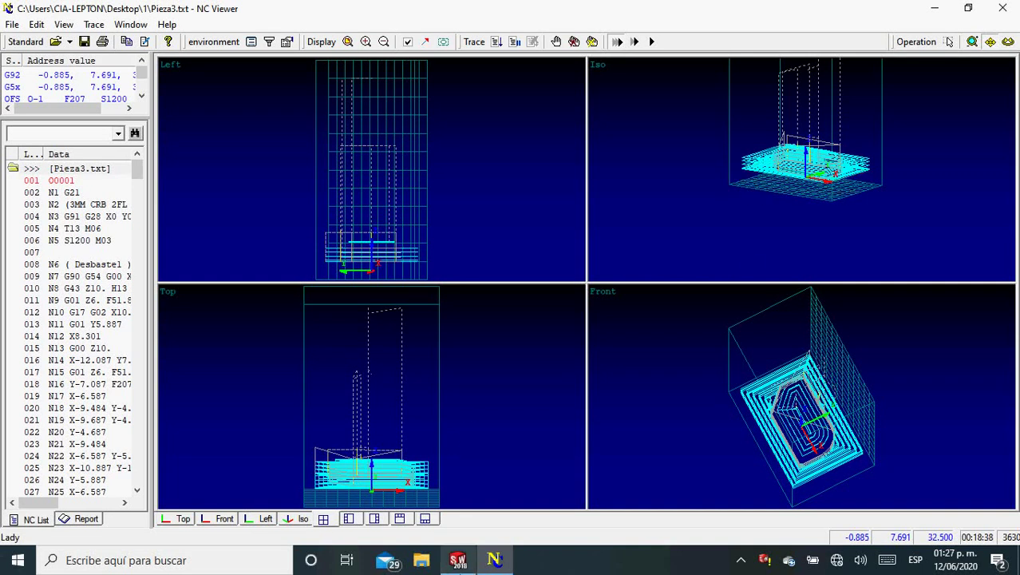
# - Switch back to SOLIDWORKS and close the finished postprocessing
pyautogui.click(458, 560)
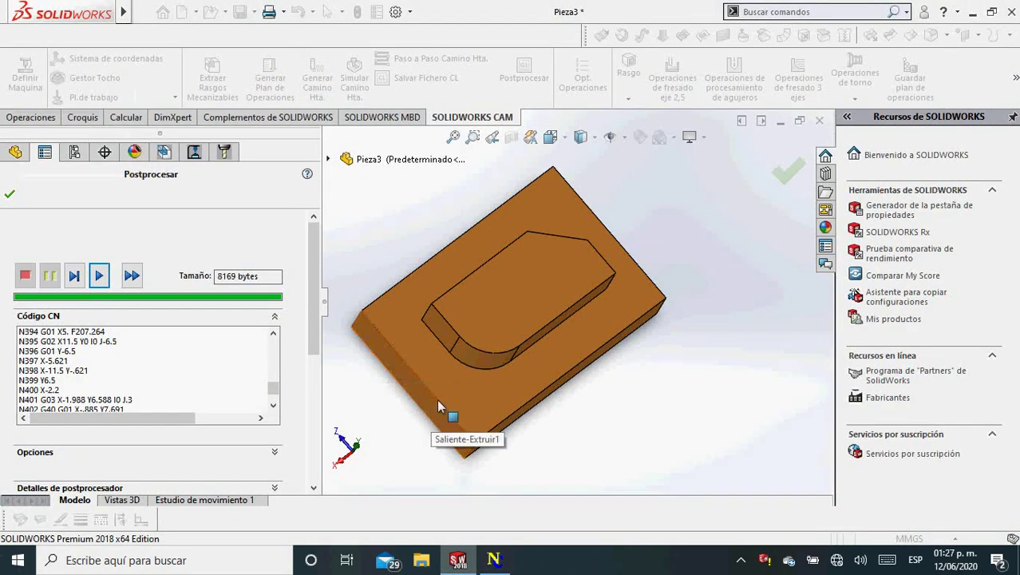
pyautogui.click(788, 170)
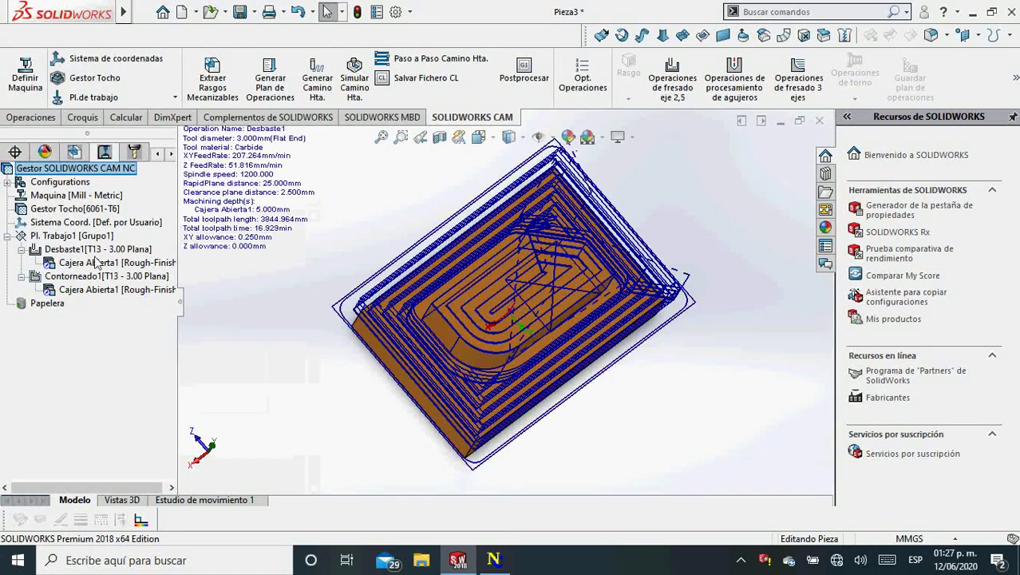
# - Enlarge the CAM stock with bounding-box offsets of 5 mm in X+, X-, Z+ and Z-, check it around the part, and accept it
pyautogui.click(93, 80)
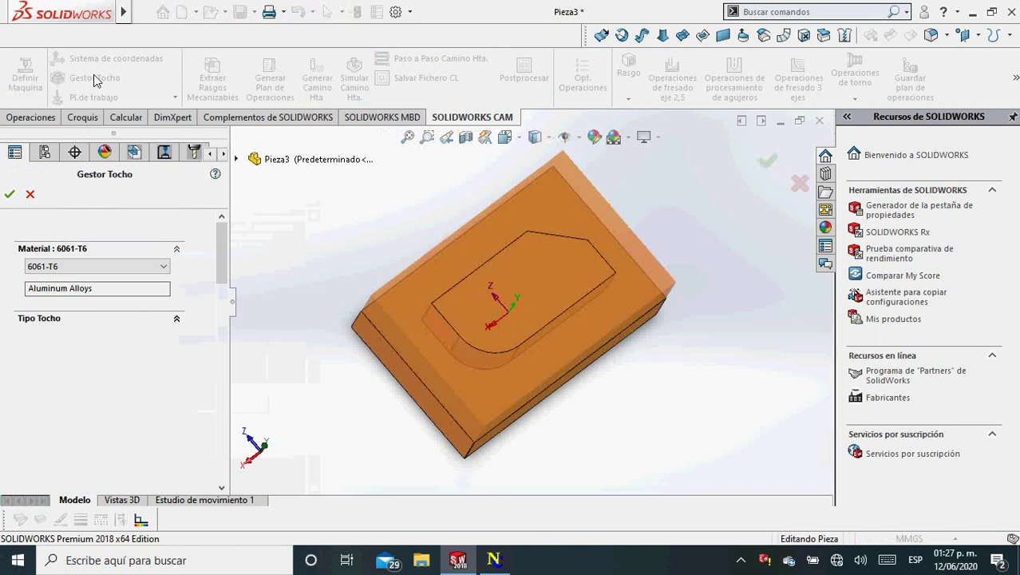
pyautogui.scroll(-4, 54, 363)
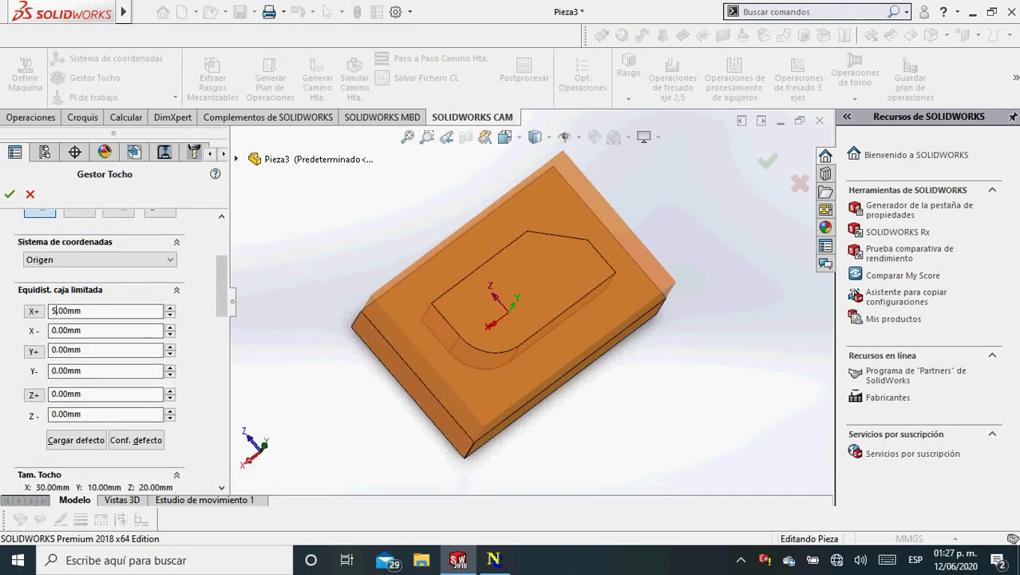
pyautogui.click(63, 330)
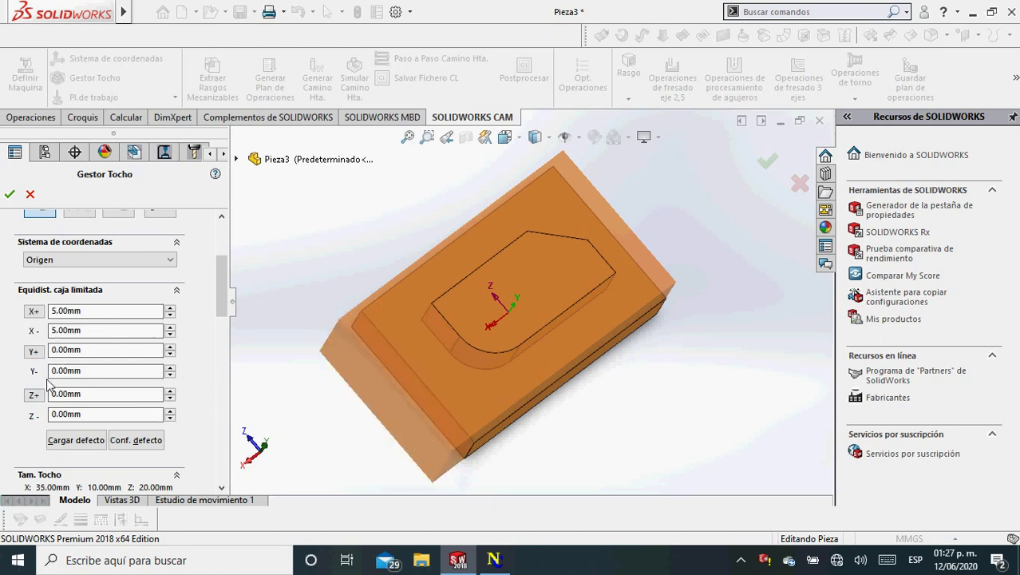
pyautogui.click(62, 400)
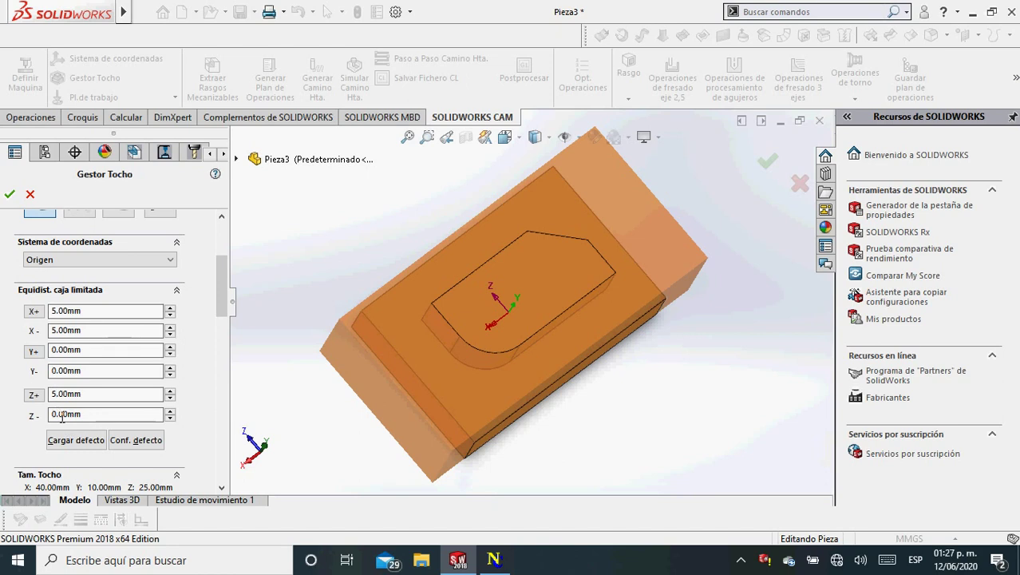
pyautogui.click(62, 415)
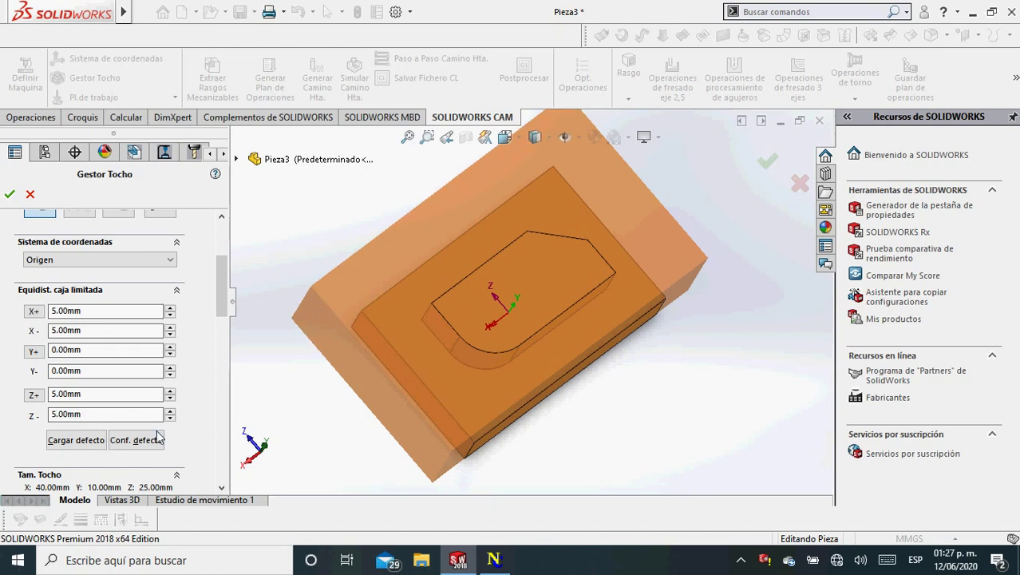
pyautogui.write('5')
pyautogui.press('Return')
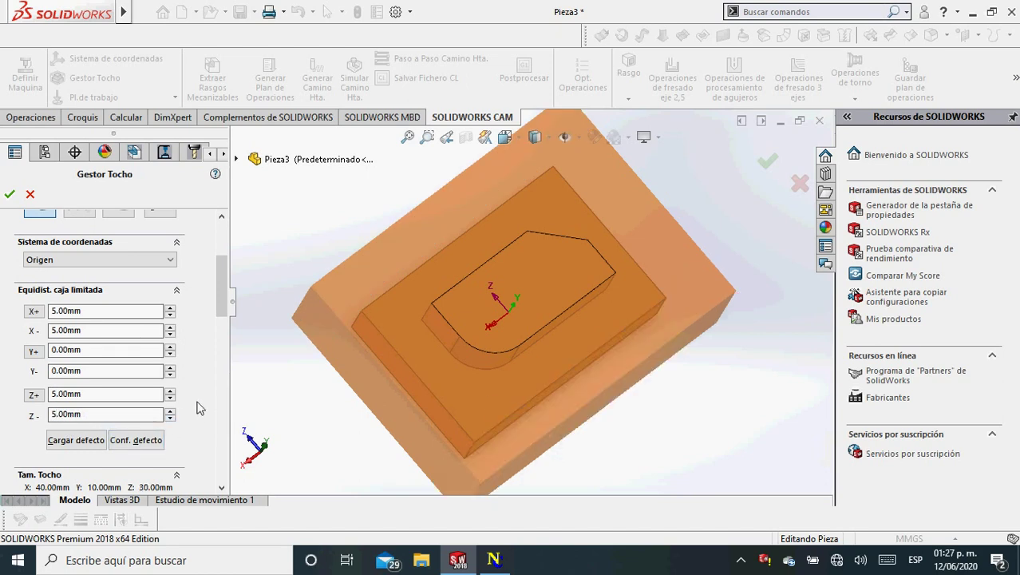
pyautogui.moveTo(515, 403); pyautogui.dragTo(573, 338, button='middle')
pyautogui.scroll(-4, 573, 337)
pyautogui.scroll(5, 574, 337)
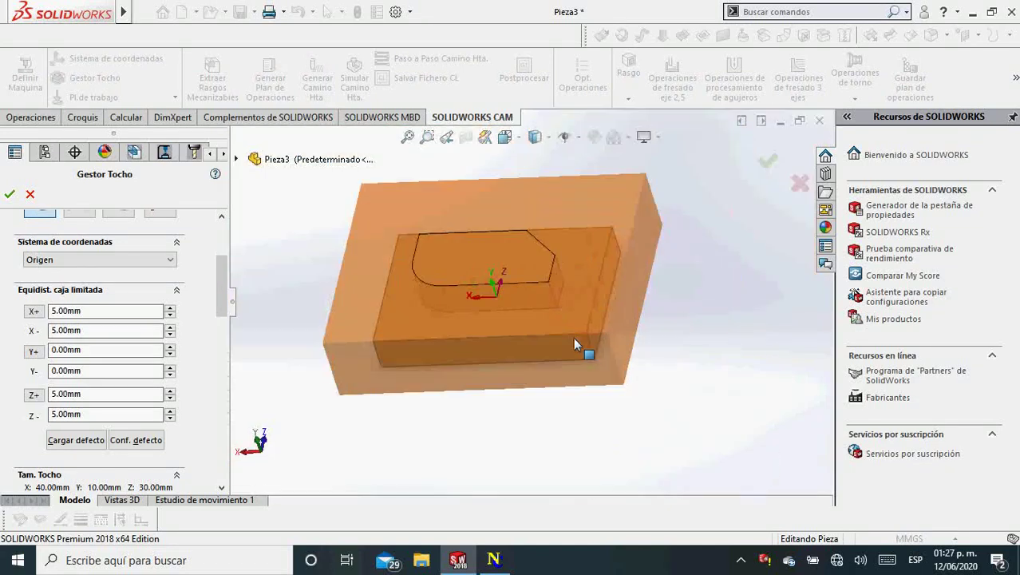
pyautogui.click(764, 171)
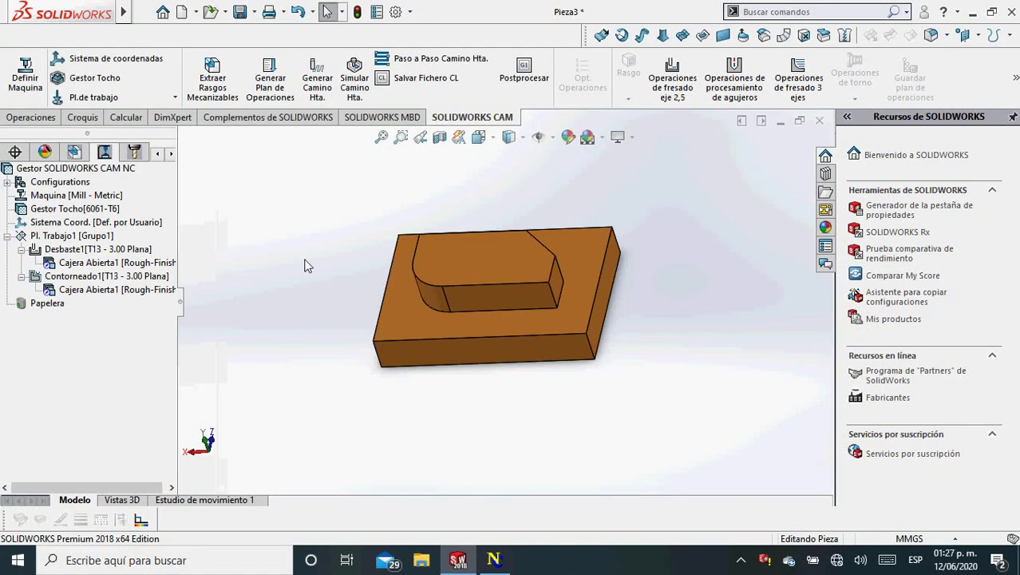
# - Extract the machinable features again for the enlarged stock and review the definition of Cajera Abierta1 without editing it
pyautogui.click(218, 98)
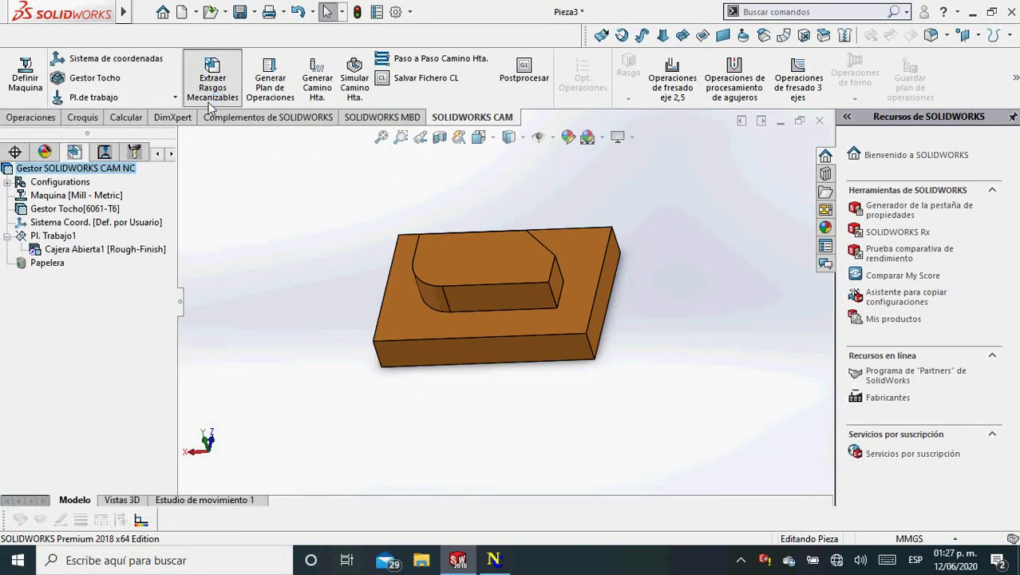
pyautogui.doubleClick(63, 253)
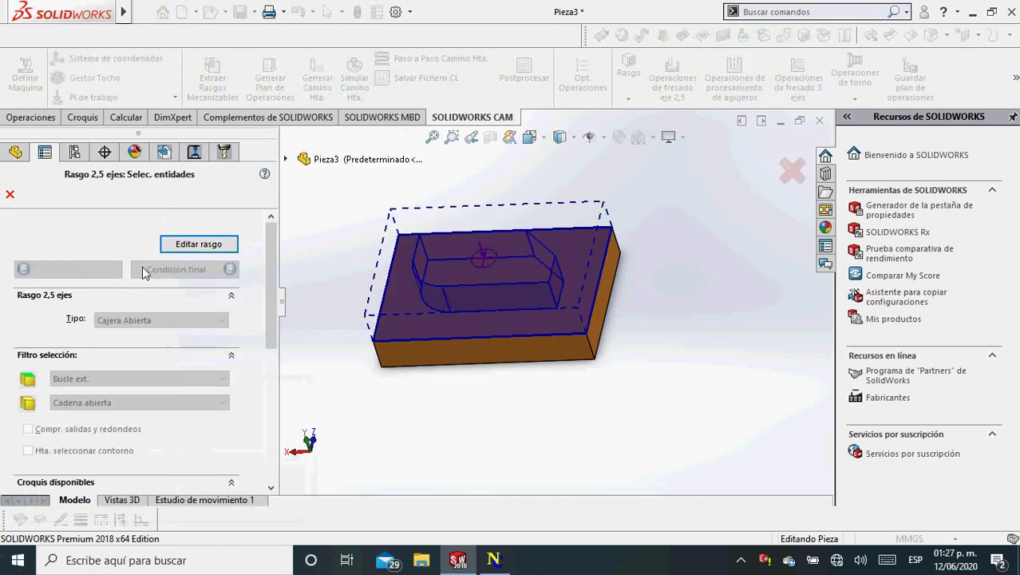
pyautogui.click(10, 195)
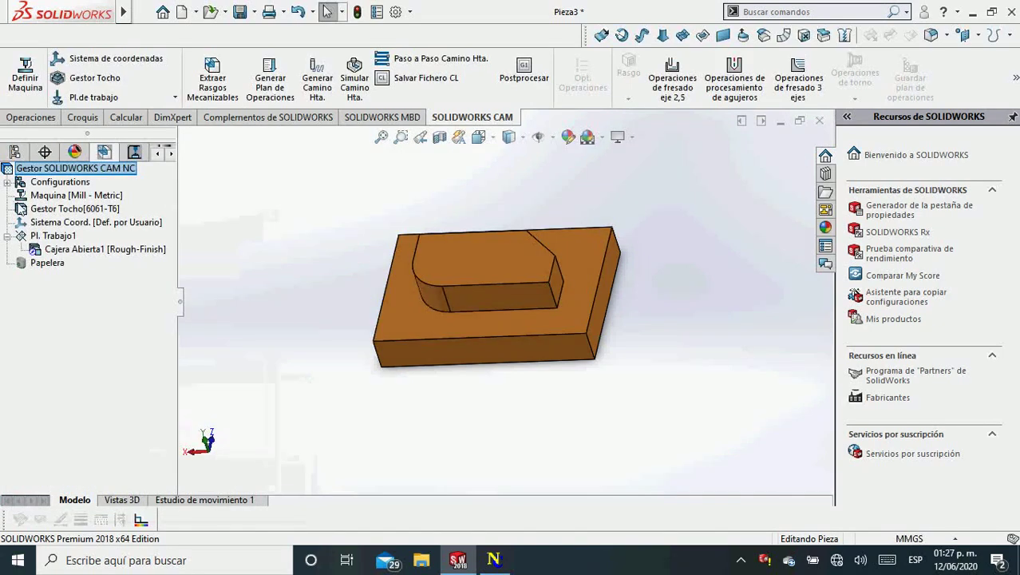
pyautogui.click(445, 254)
pyautogui.click(264, 254)
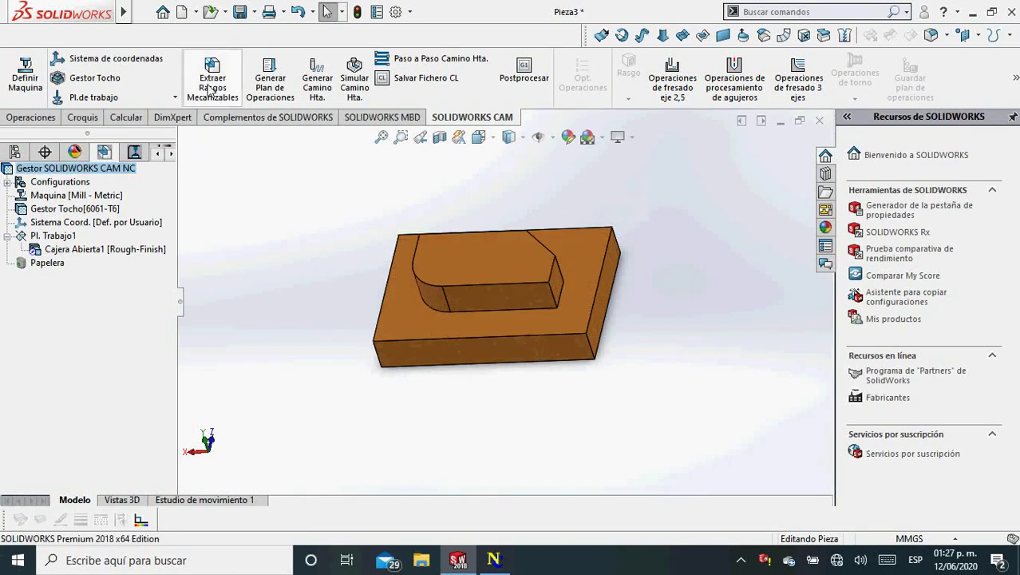
pyautogui.click(215, 92)
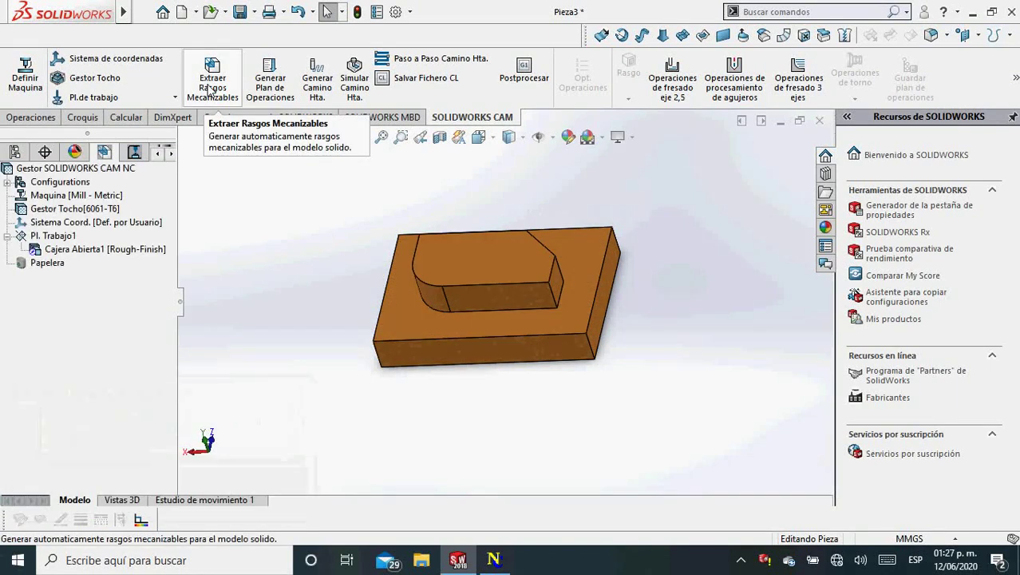
pyautogui.doubleClick(70, 250)
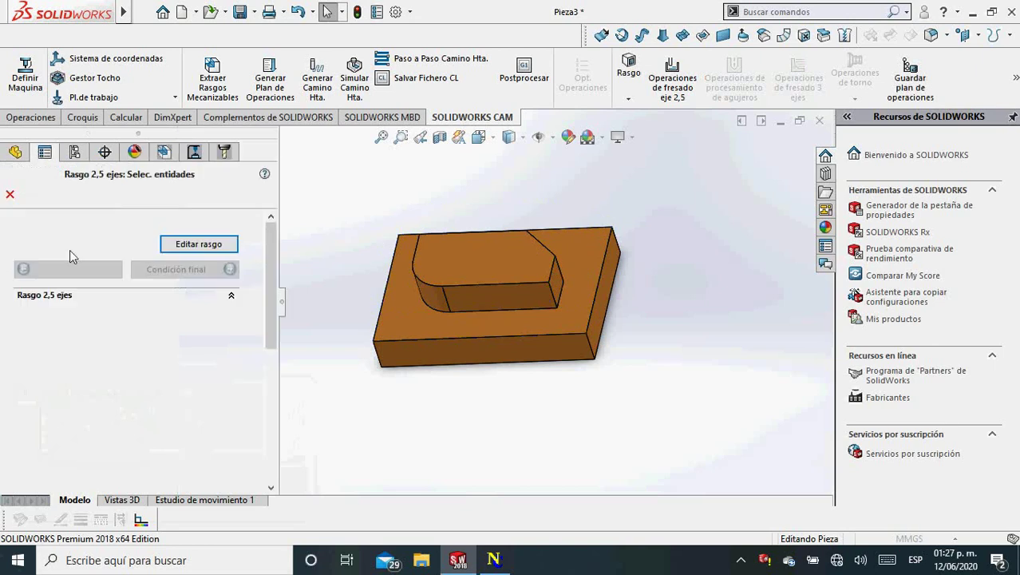
pyautogui.click(9, 195)
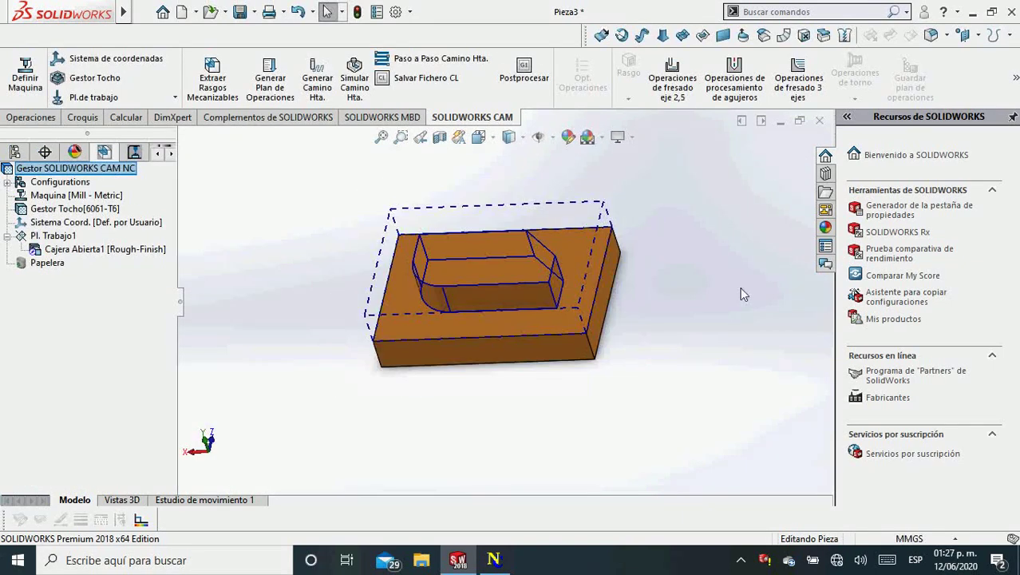
# - Generate the operation plan for the Cajera Abierta1 feature
pyautogui.rightClick(94, 251)
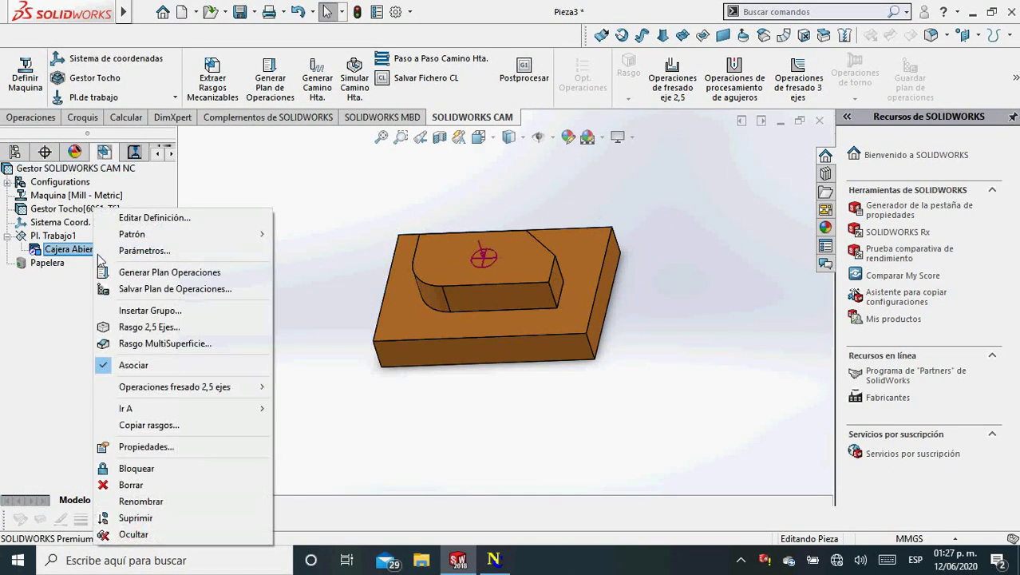
pyautogui.click(170, 272)
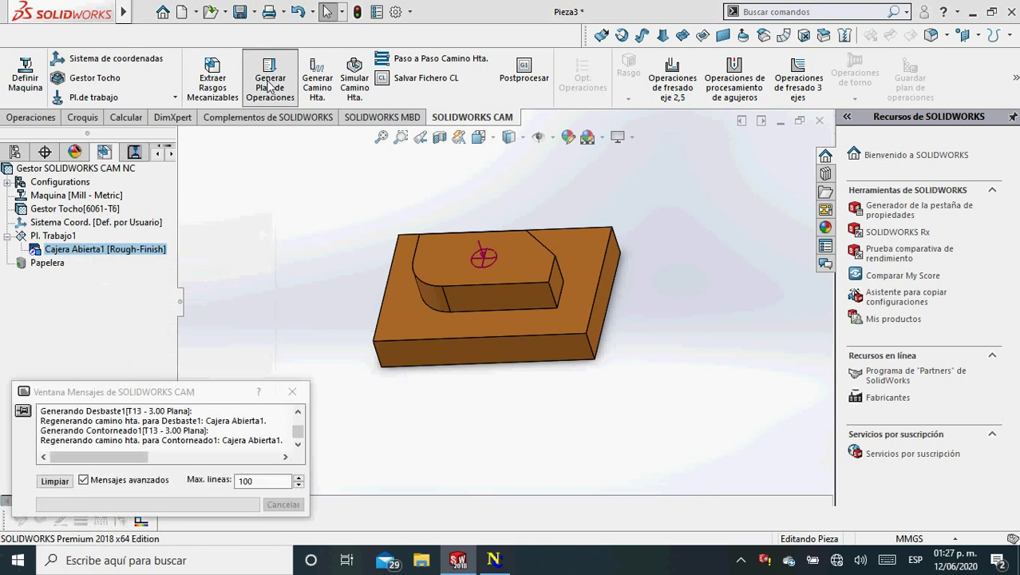
pyautogui.click(417, 325)
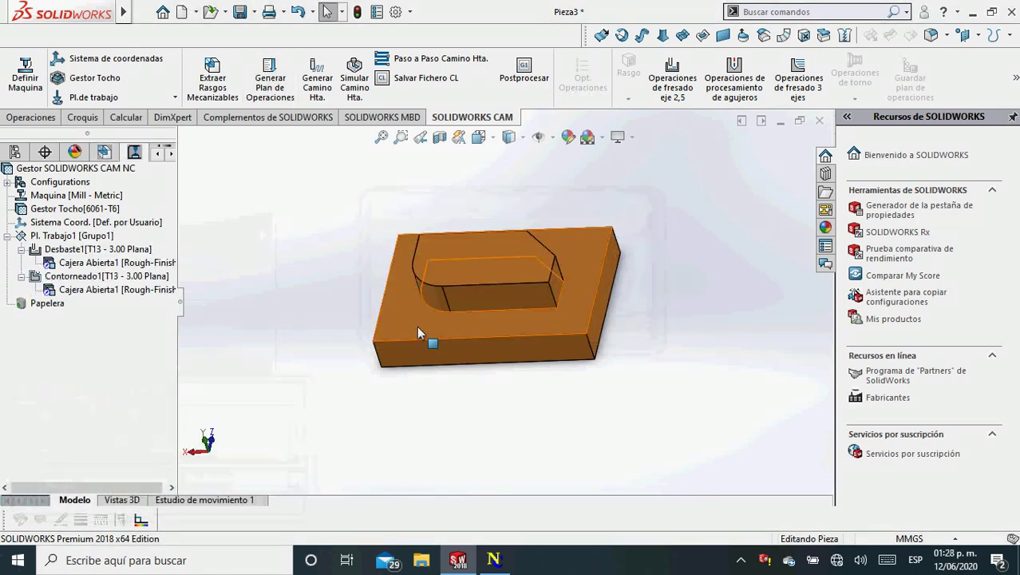
# - Compare the Desbaste1 and Contorneado1 toolpaths for Cajera Abierta1 on the part
pyautogui.click(94, 264)
pyautogui.click(90, 292)
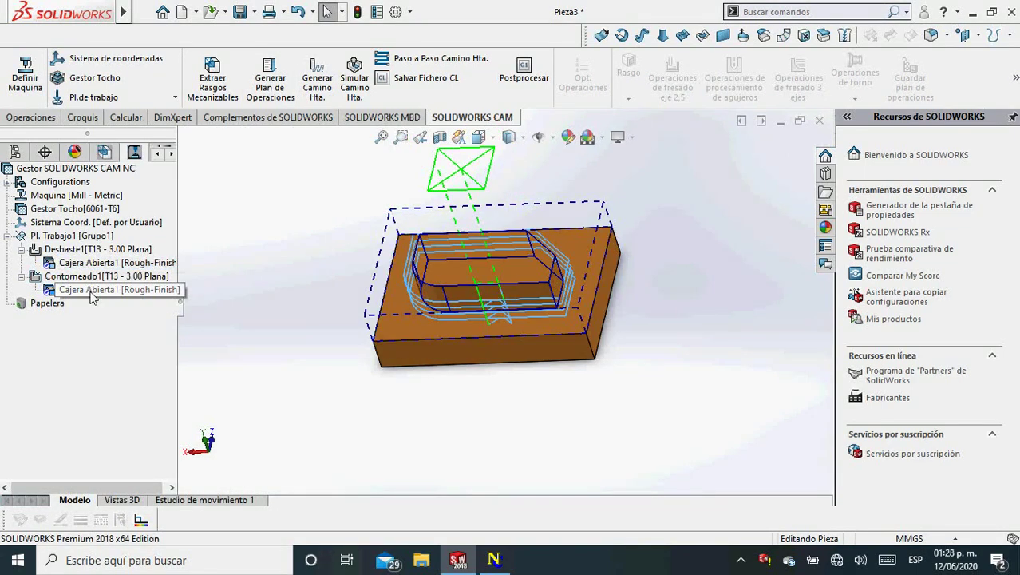
pyautogui.click(77, 263)
pyautogui.click(78, 290)
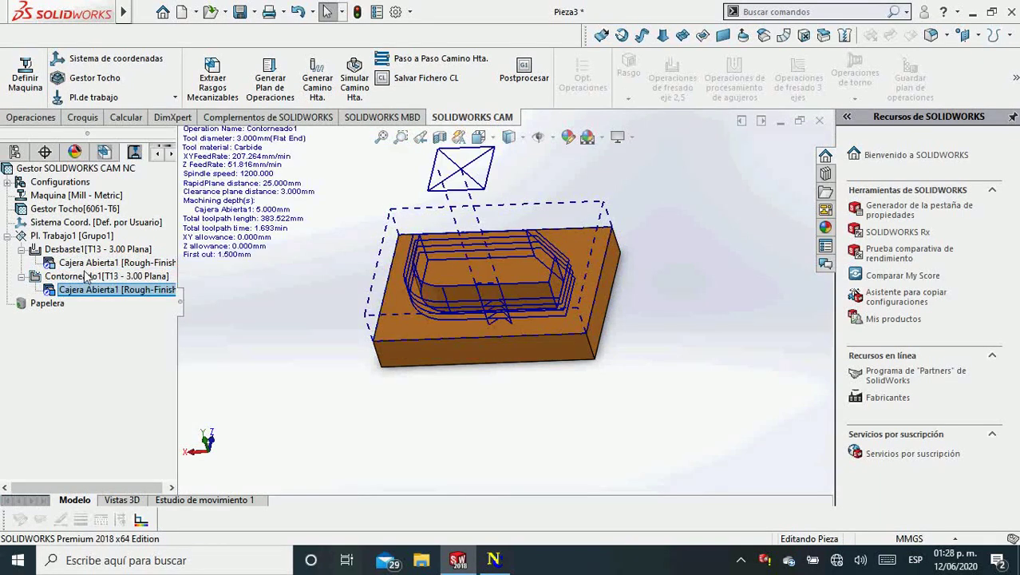
pyautogui.click(80, 263)
pyautogui.click(88, 290)
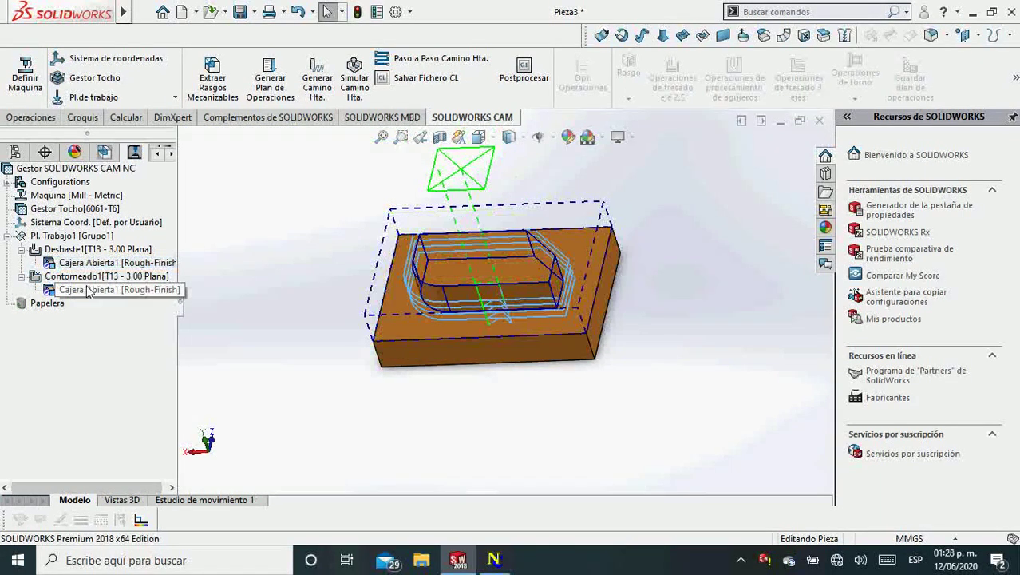
# - Add a second mill part setup with the boss's top face as its direction entity
pyautogui.click(412, 366)
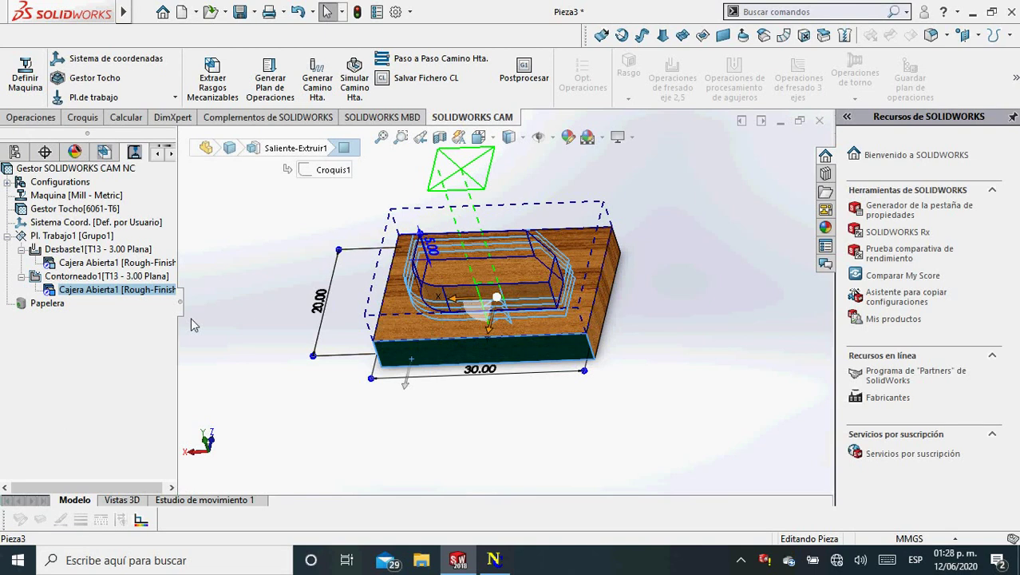
pyautogui.click(91, 99)
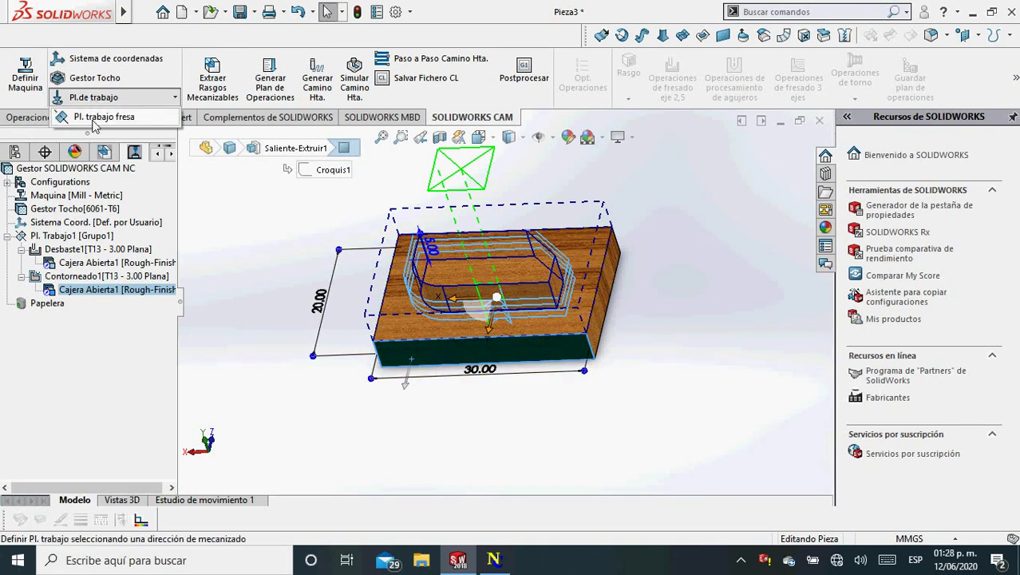
pyautogui.click(96, 117)
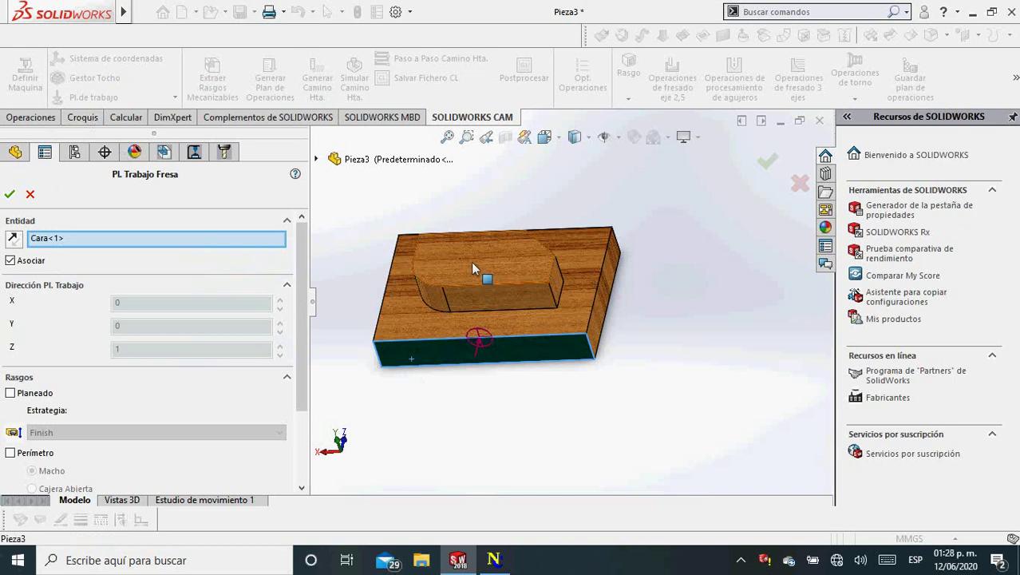
pyautogui.click(473, 267)
pyautogui.click(775, 165)
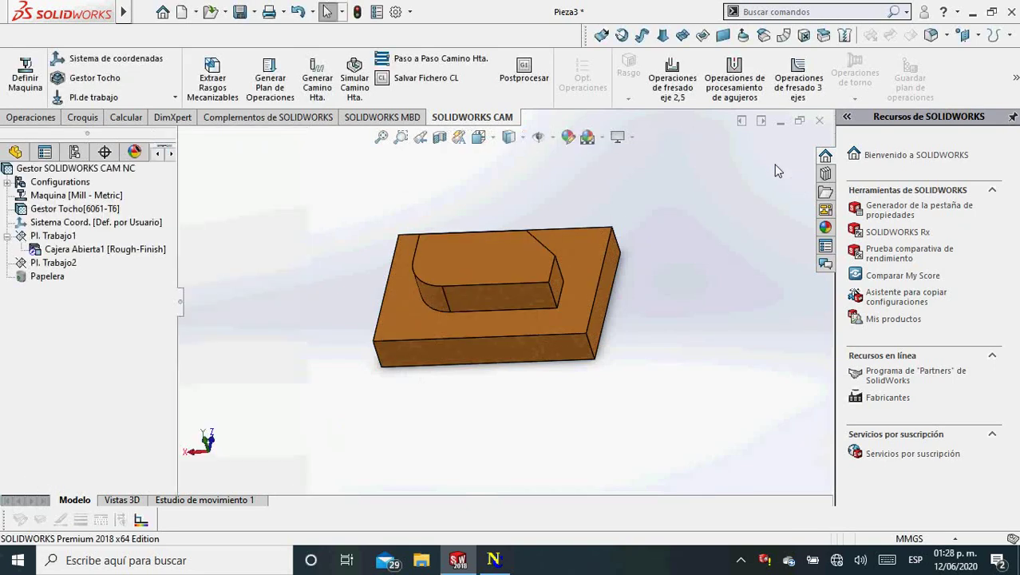
# - Review the definition of the second mill setup, Pl. Trabajo2, and leave it without editing
pyautogui.click(220, 82)
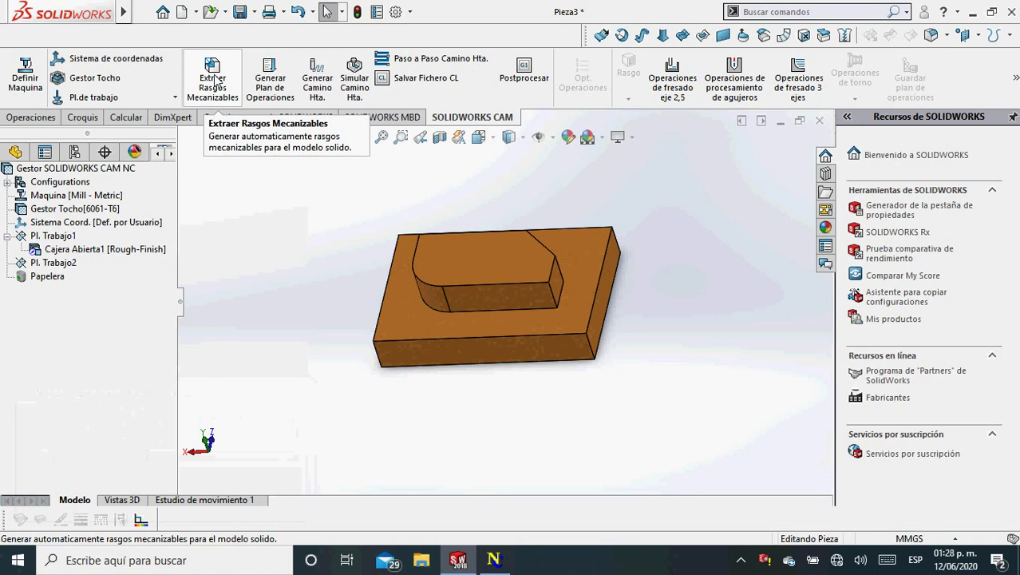
pyautogui.click(50, 263)
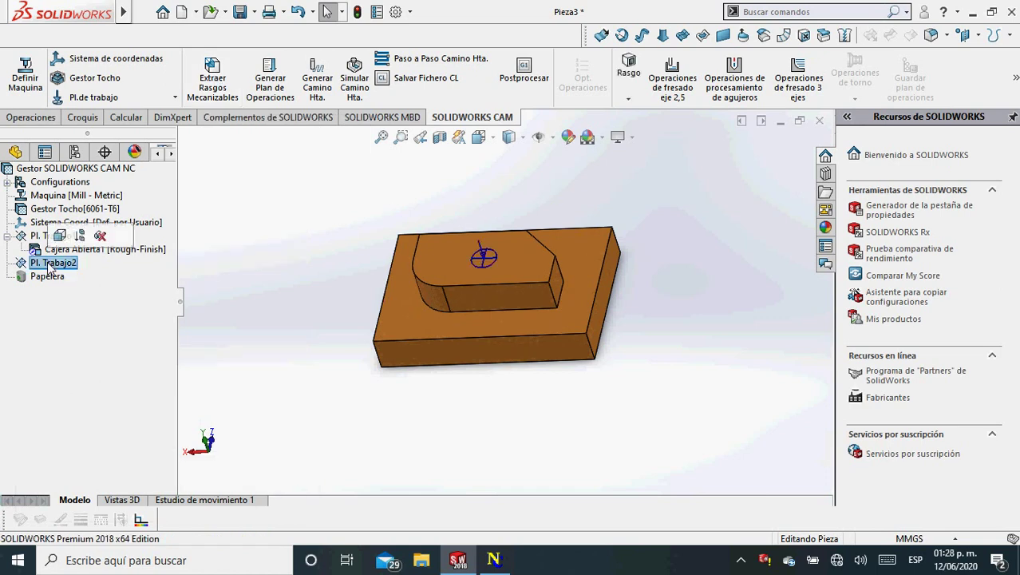
pyautogui.doubleClick(51, 264)
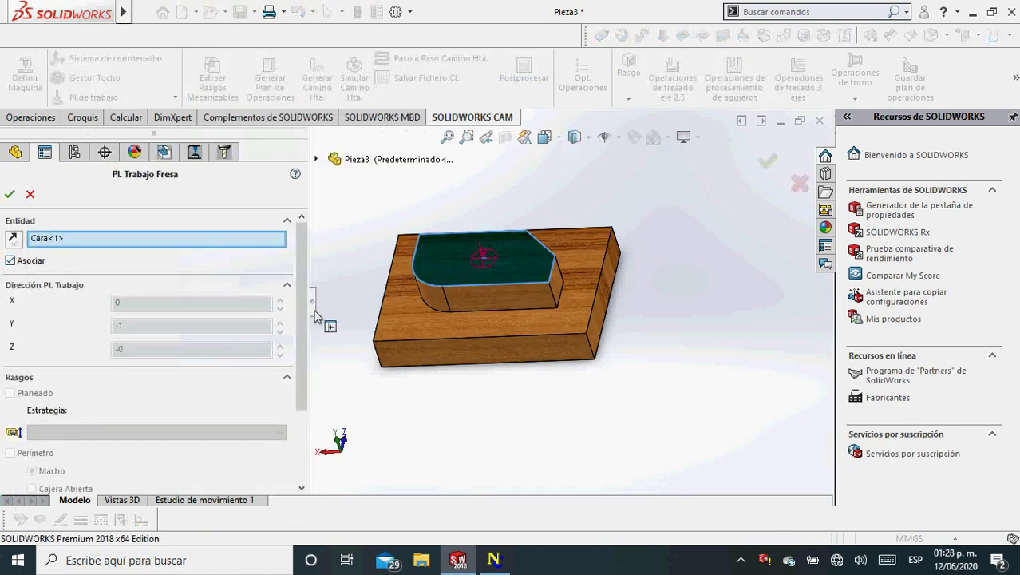
pyautogui.click(799, 184)
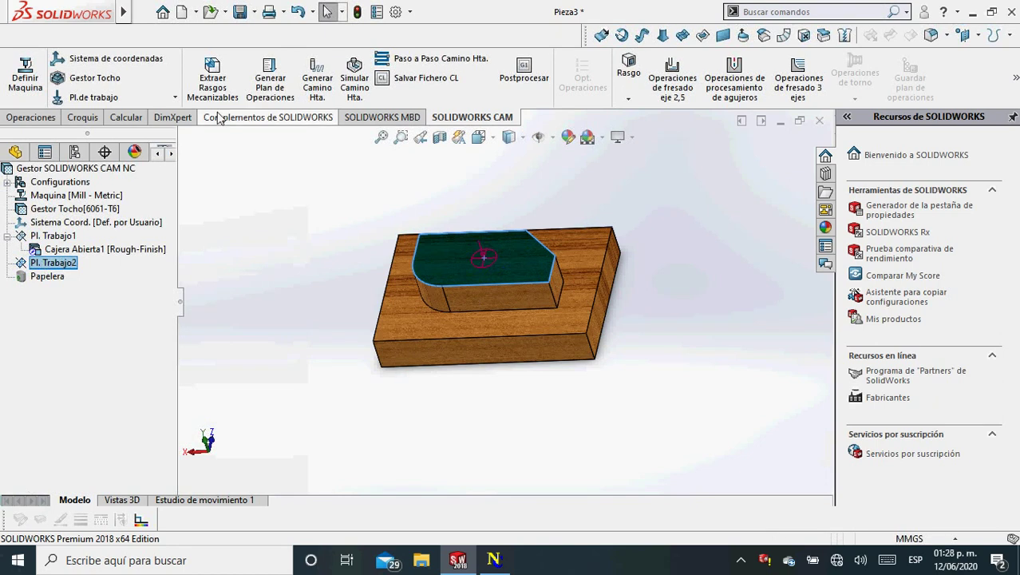
# - Generate the operation plan with the update option and check the origin parameters of Pl. Trabajo2, accepting them as they are
pyautogui.click(272, 89)
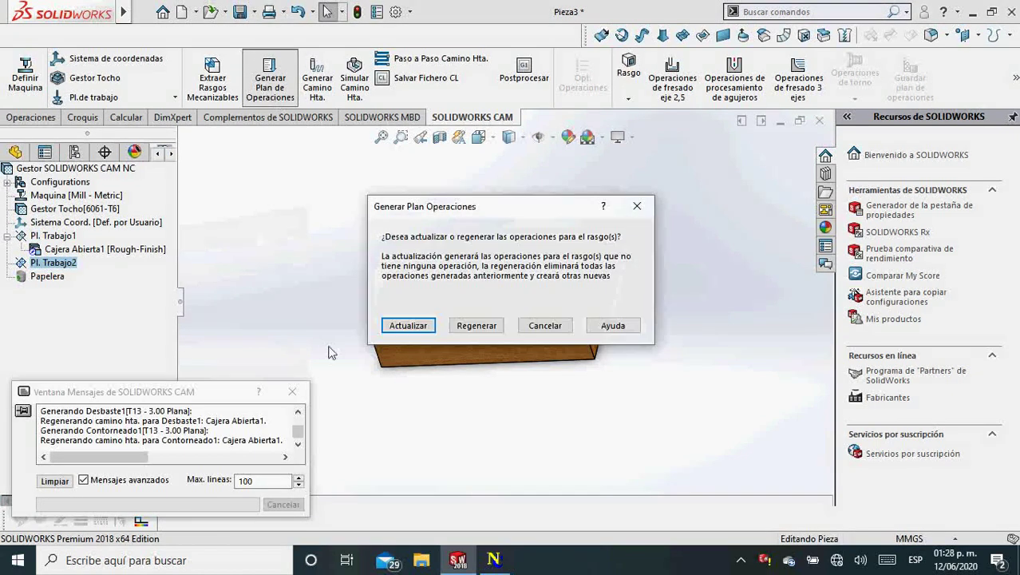
pyautogui.click(399, 323)
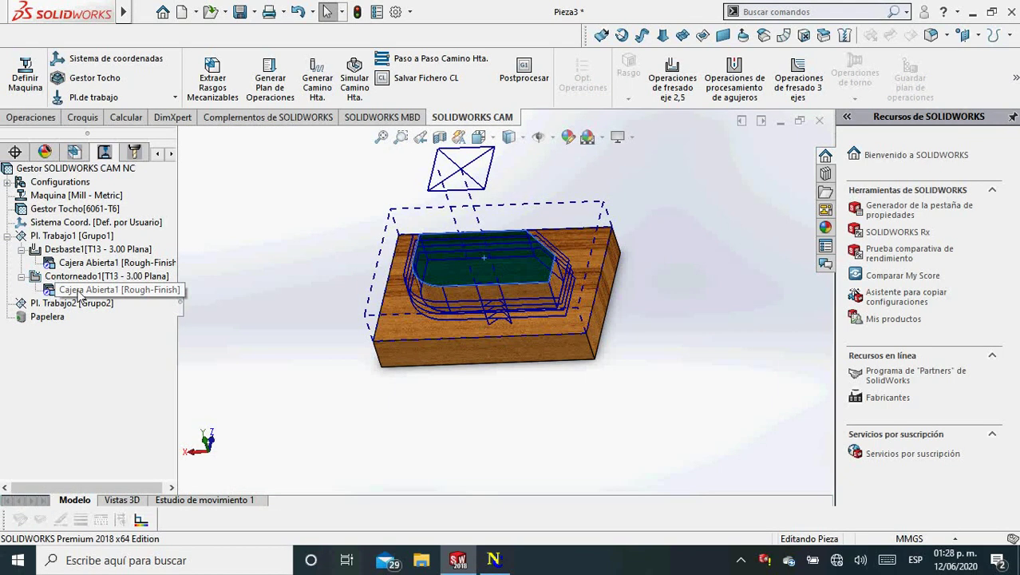
pyautogui.click(56, 305)
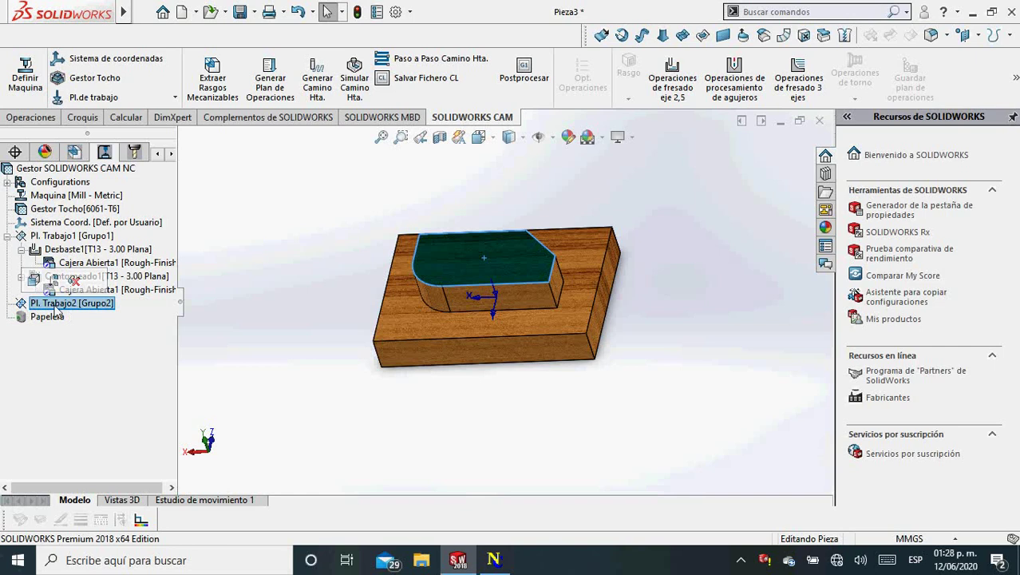
pyautogui.doubleClick(54, 306)
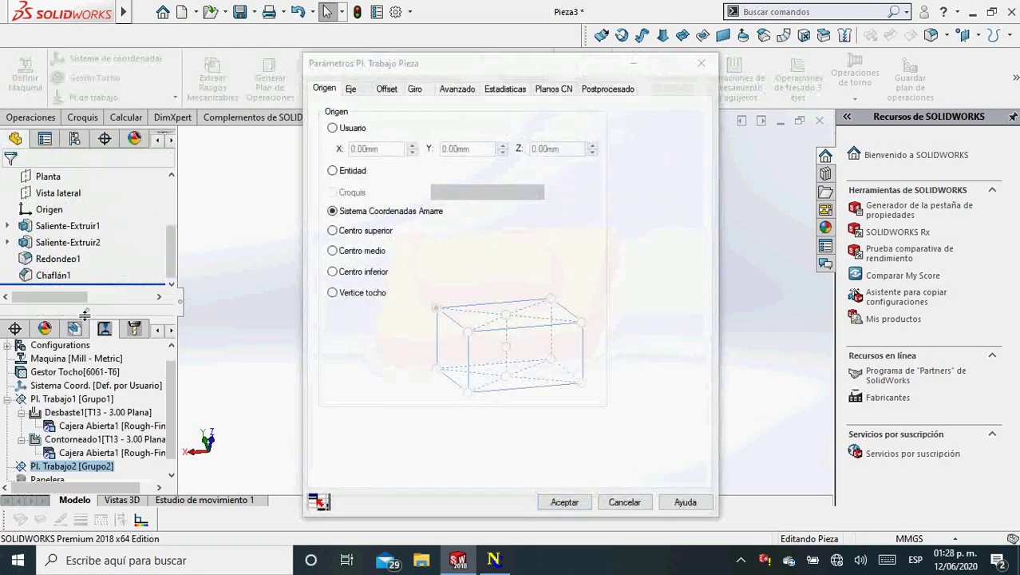
pyautogui.click(564, 502)
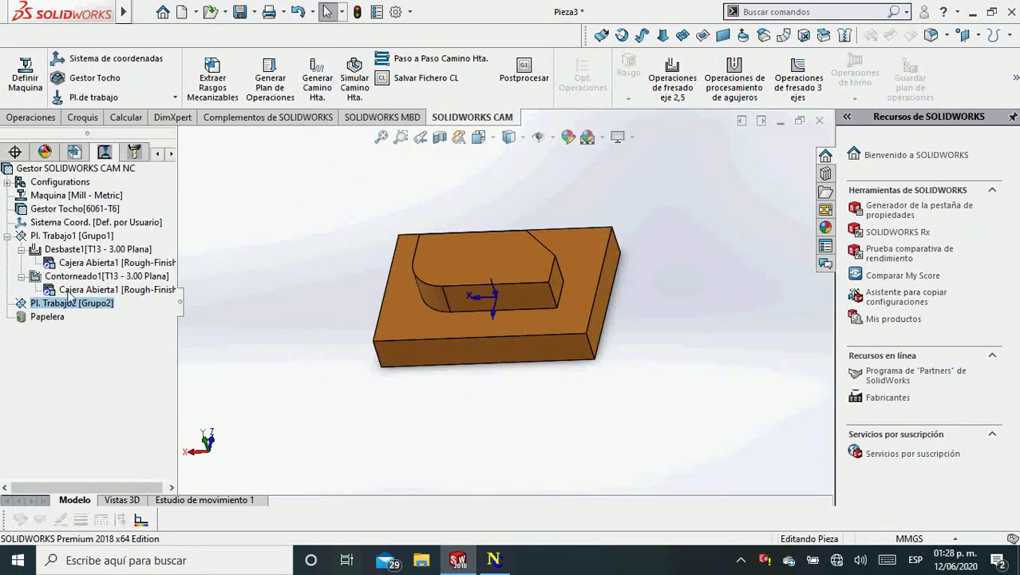
pyautogui.moveTo(76, 264)
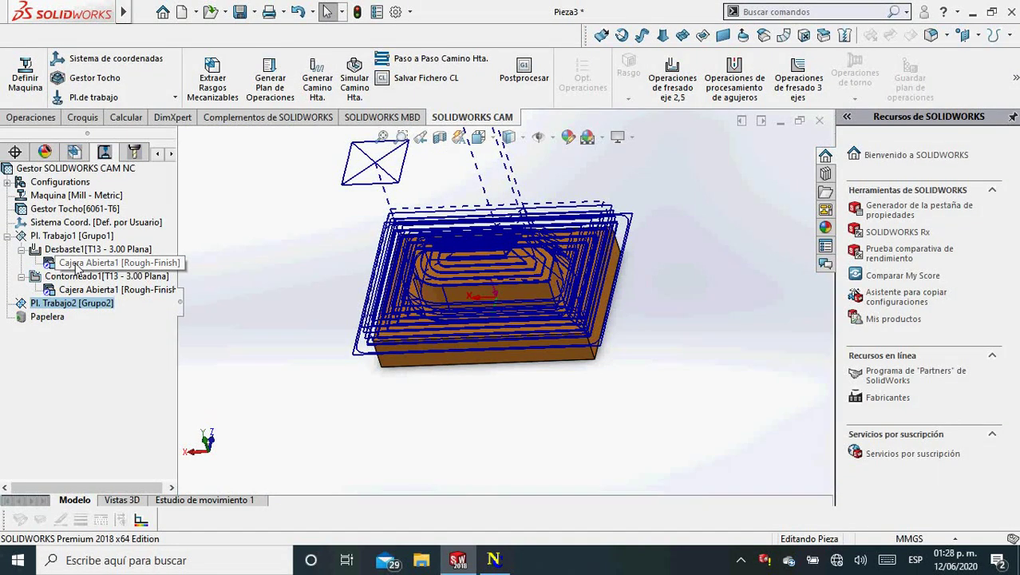